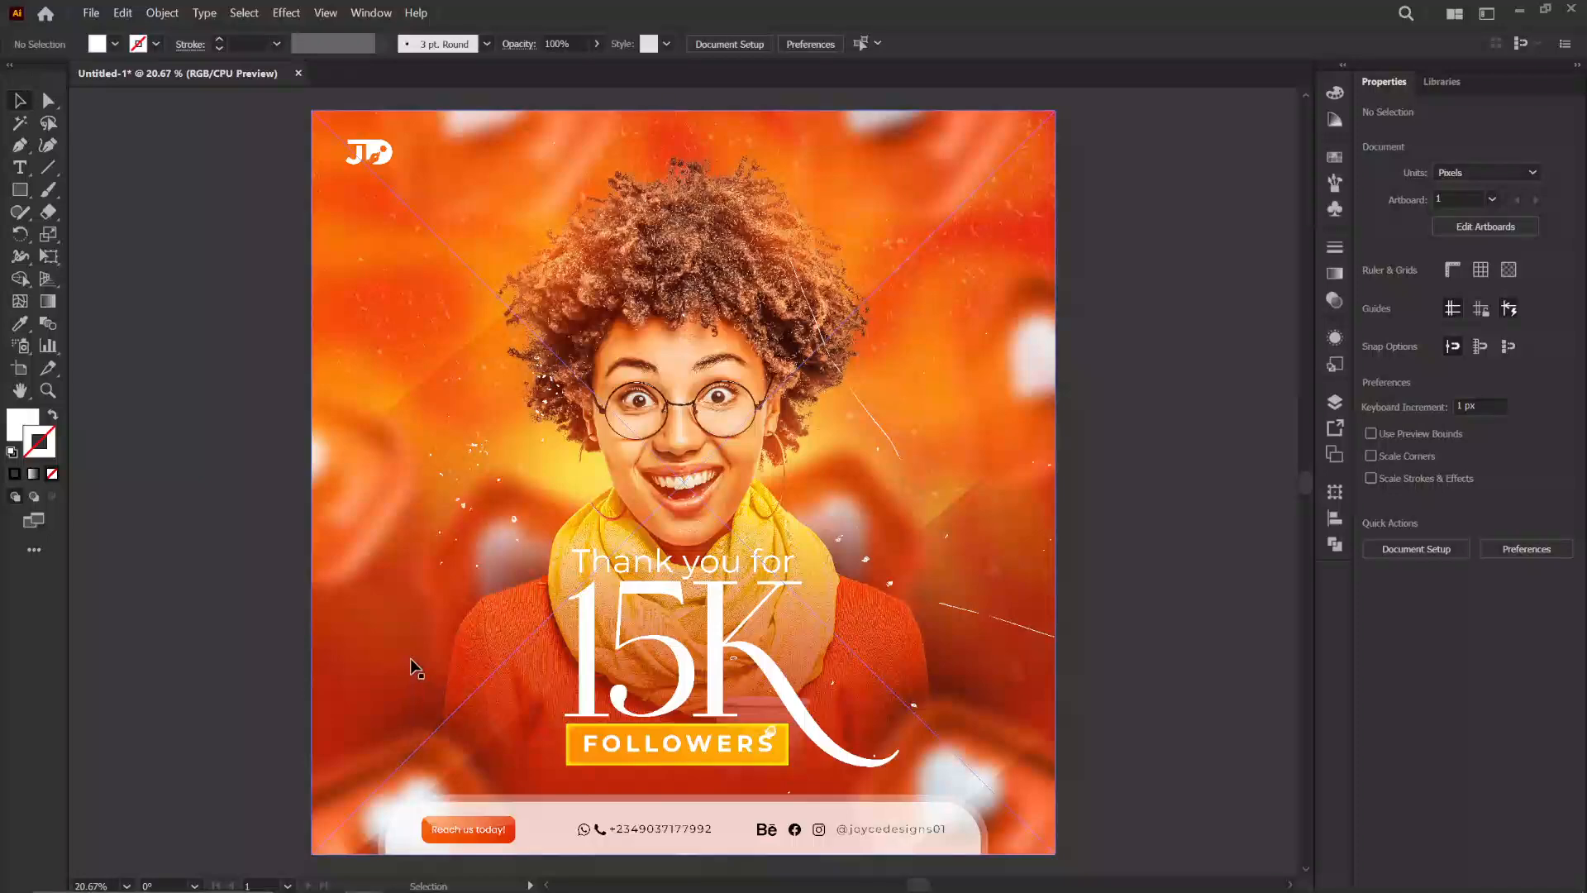
left_click(92, 14)
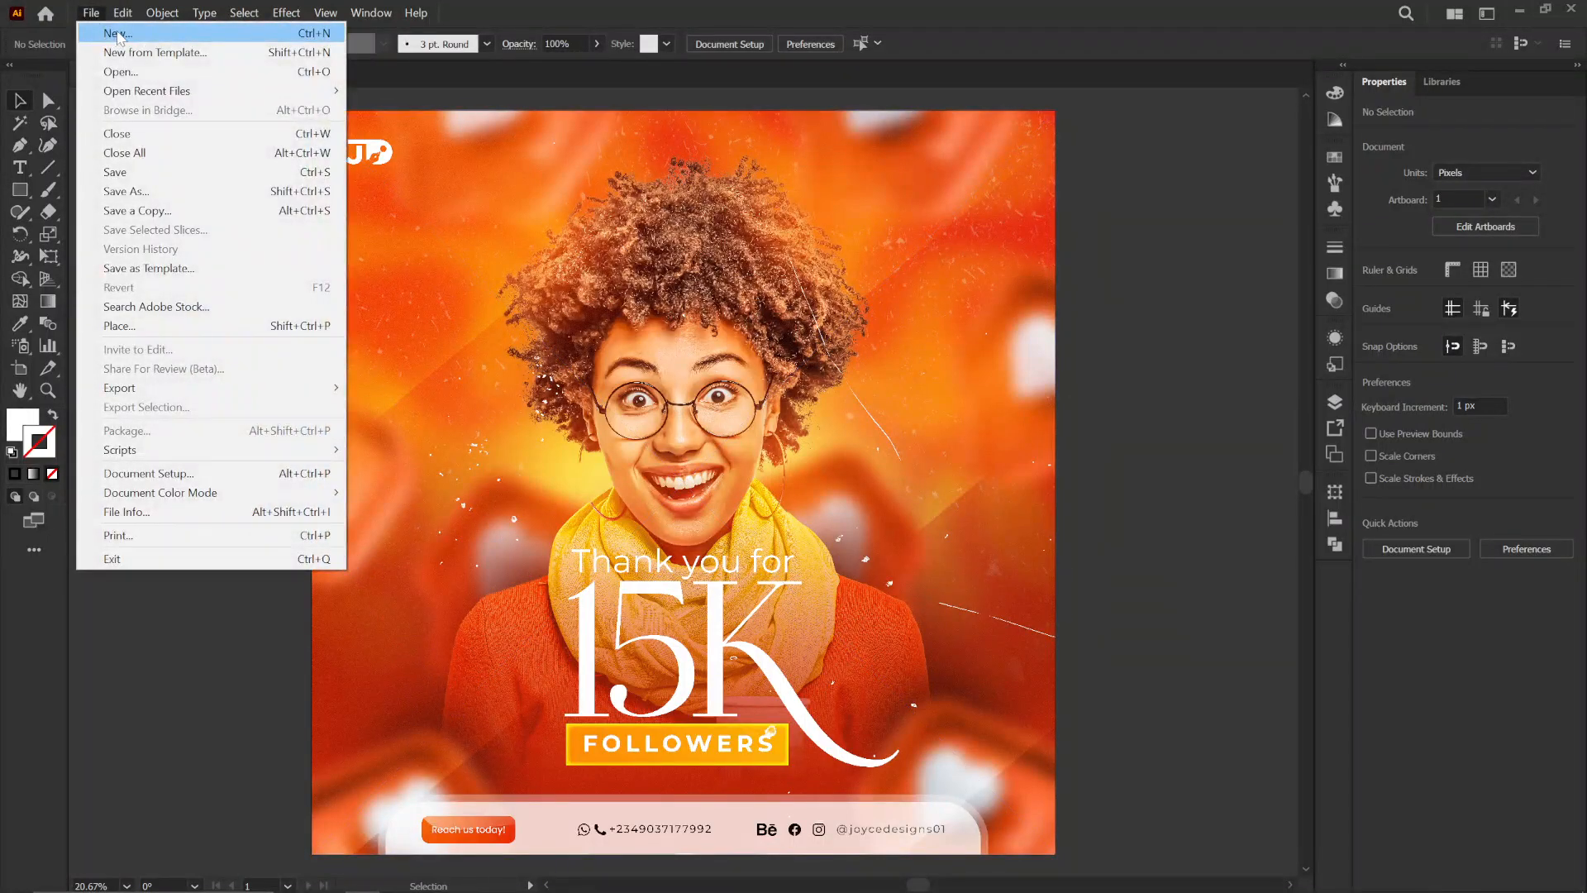
left_click(119, 35)
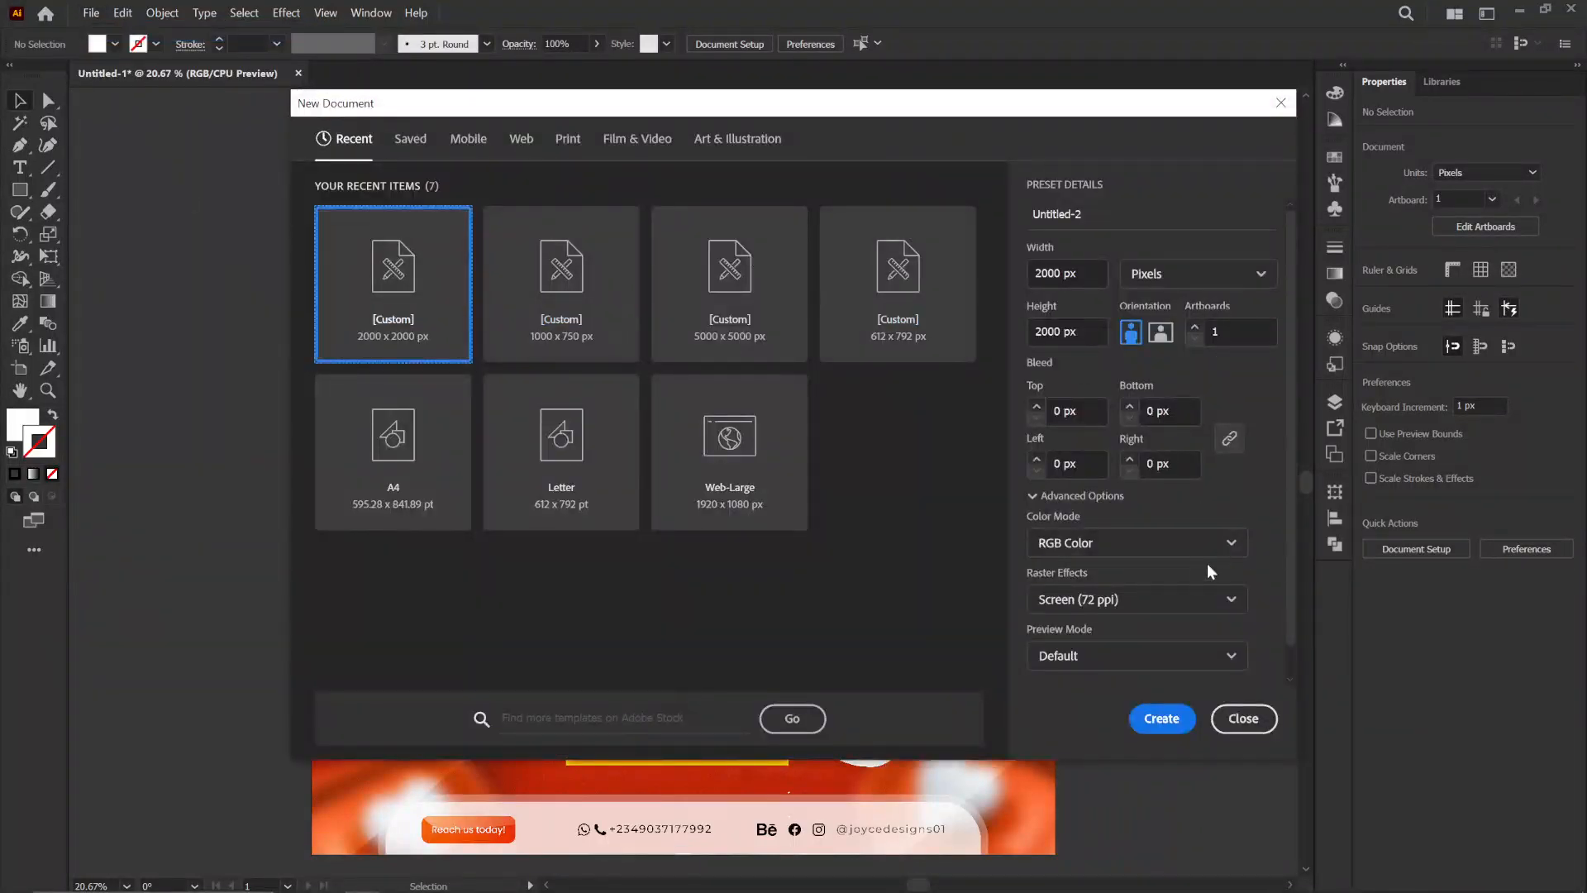
left_click(1243, 718)
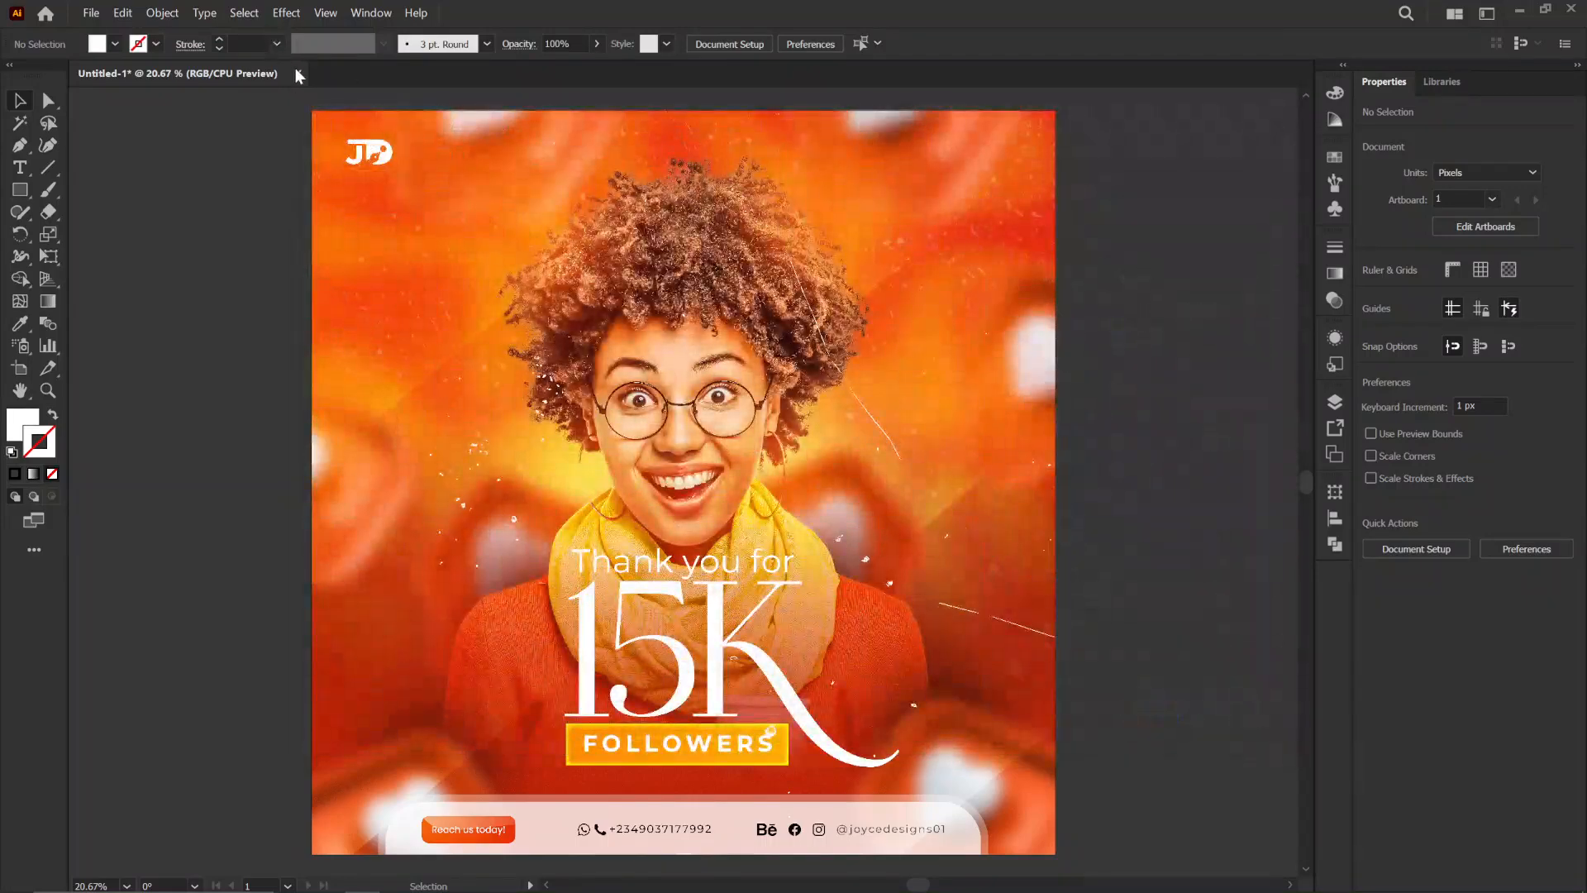
Step: Close the open poster without saving and create a 5000 x 5000 px RGB document at 72 ppi
left_click(298, 74)
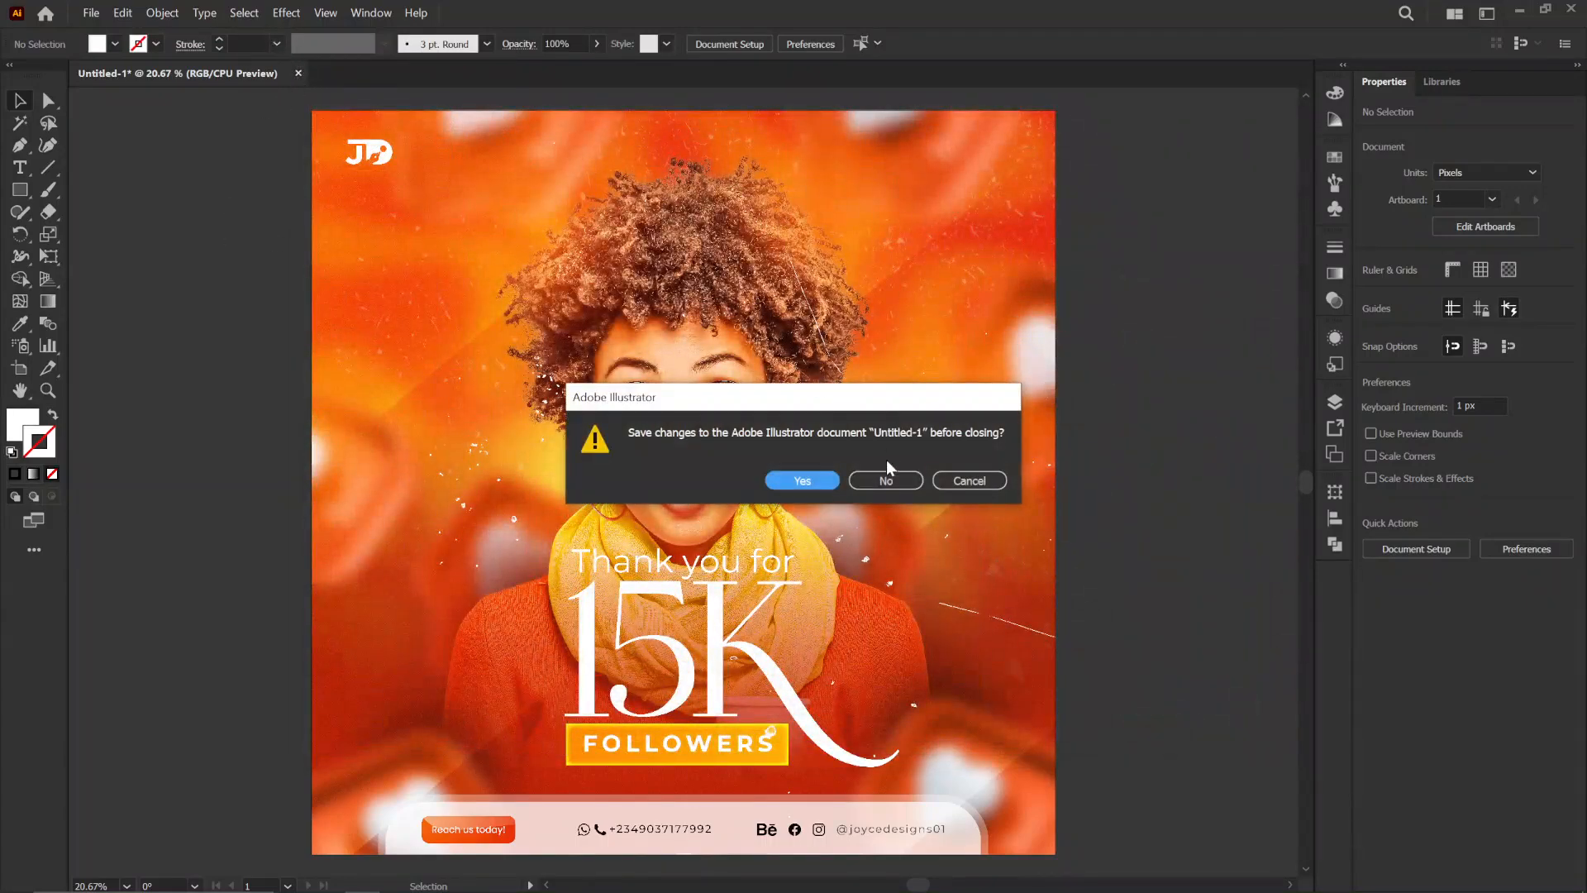
left_click(887, 480)
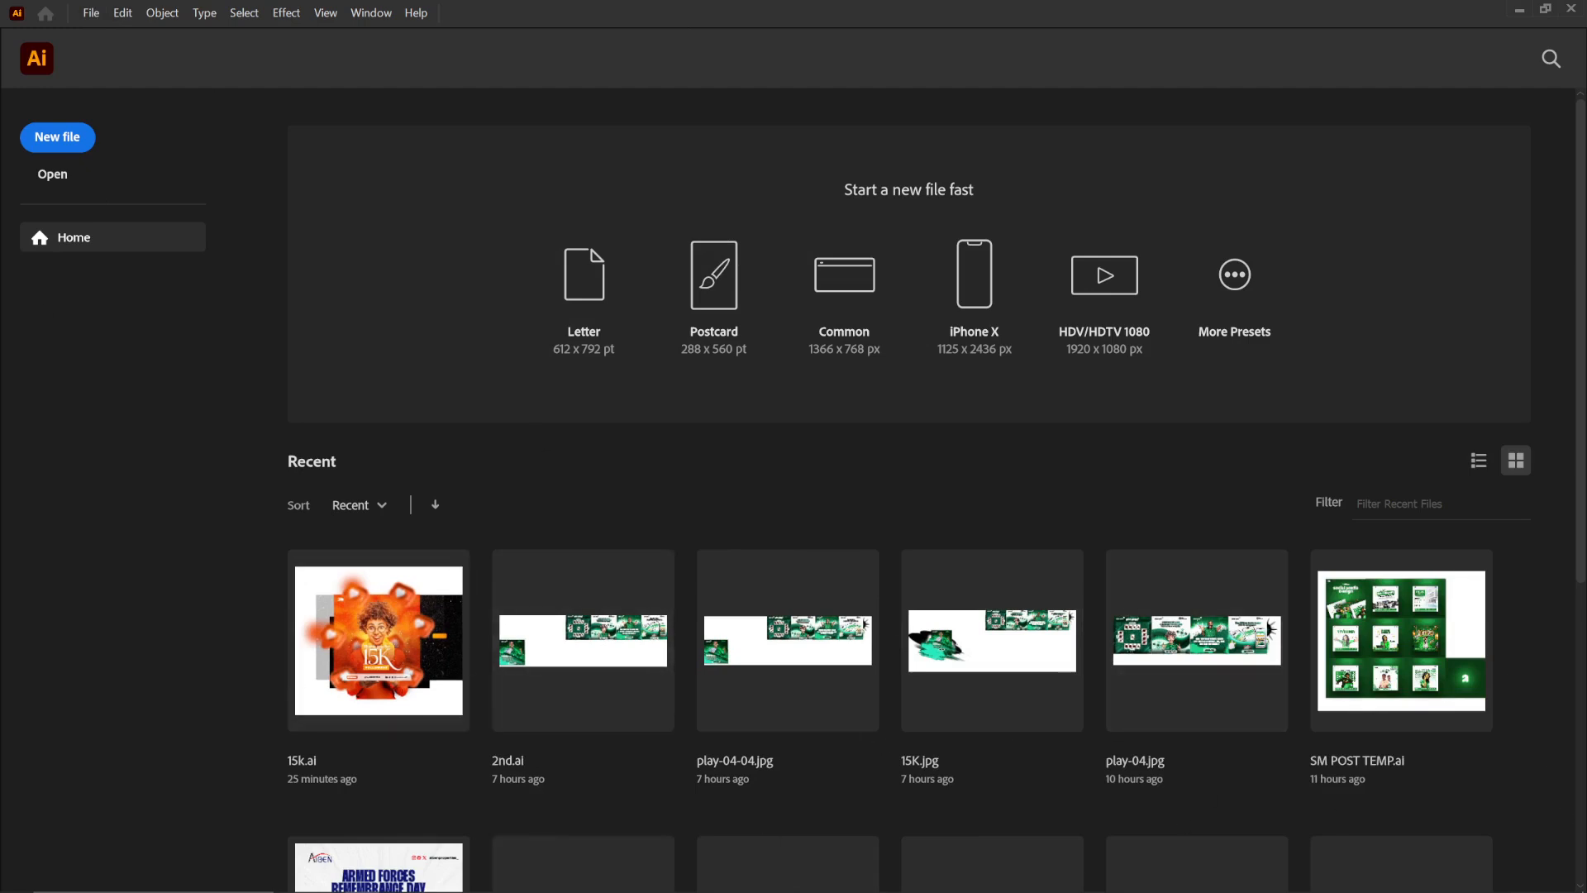
left_click(67, 141)
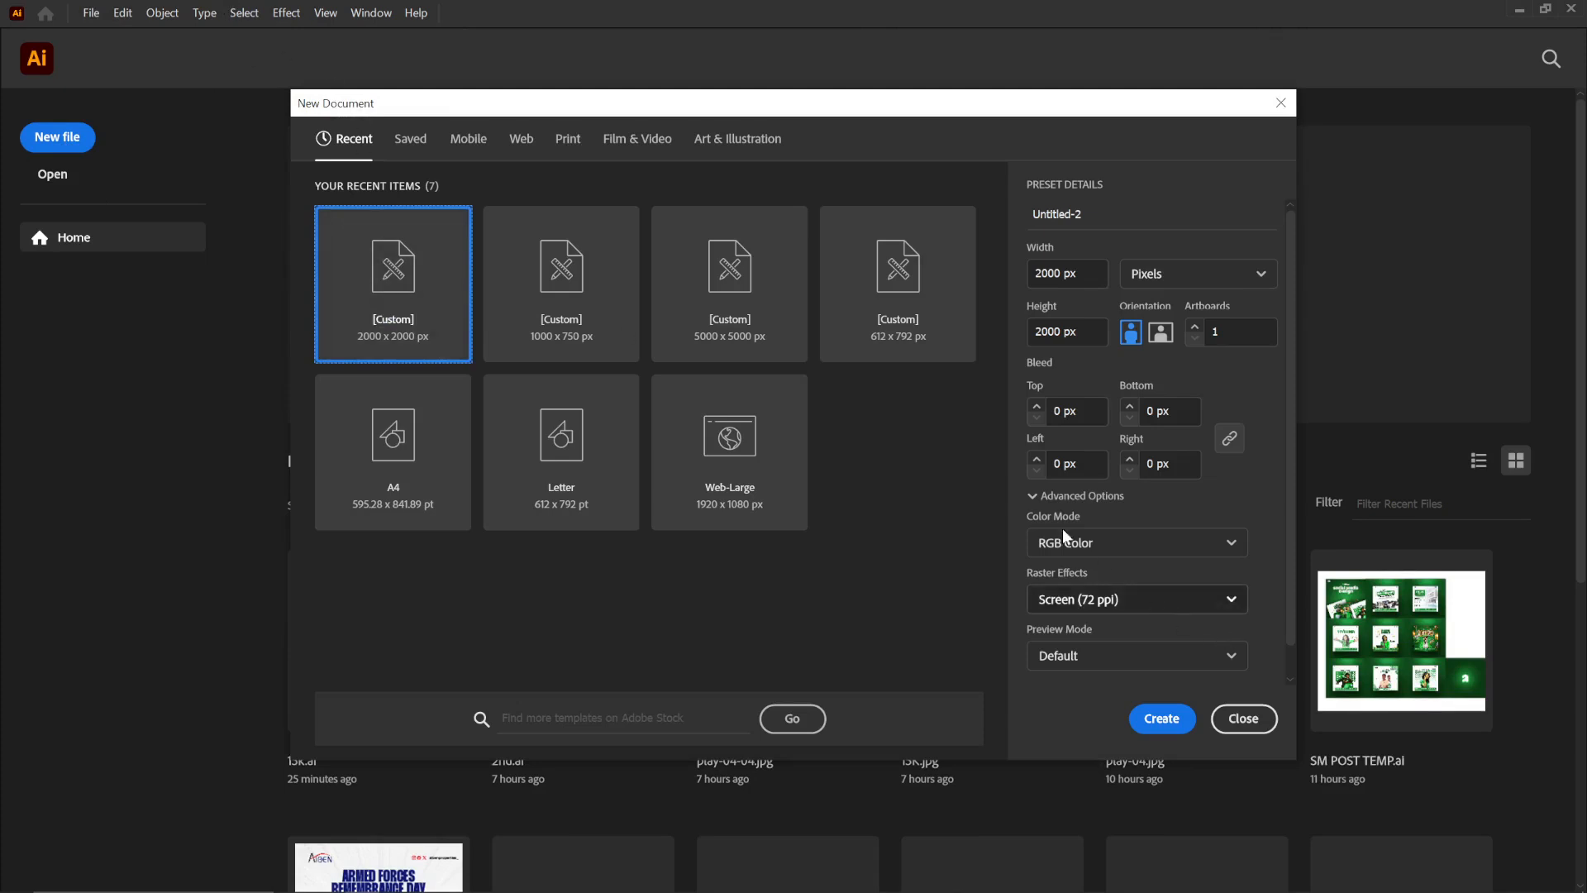
left_click(772, 298)
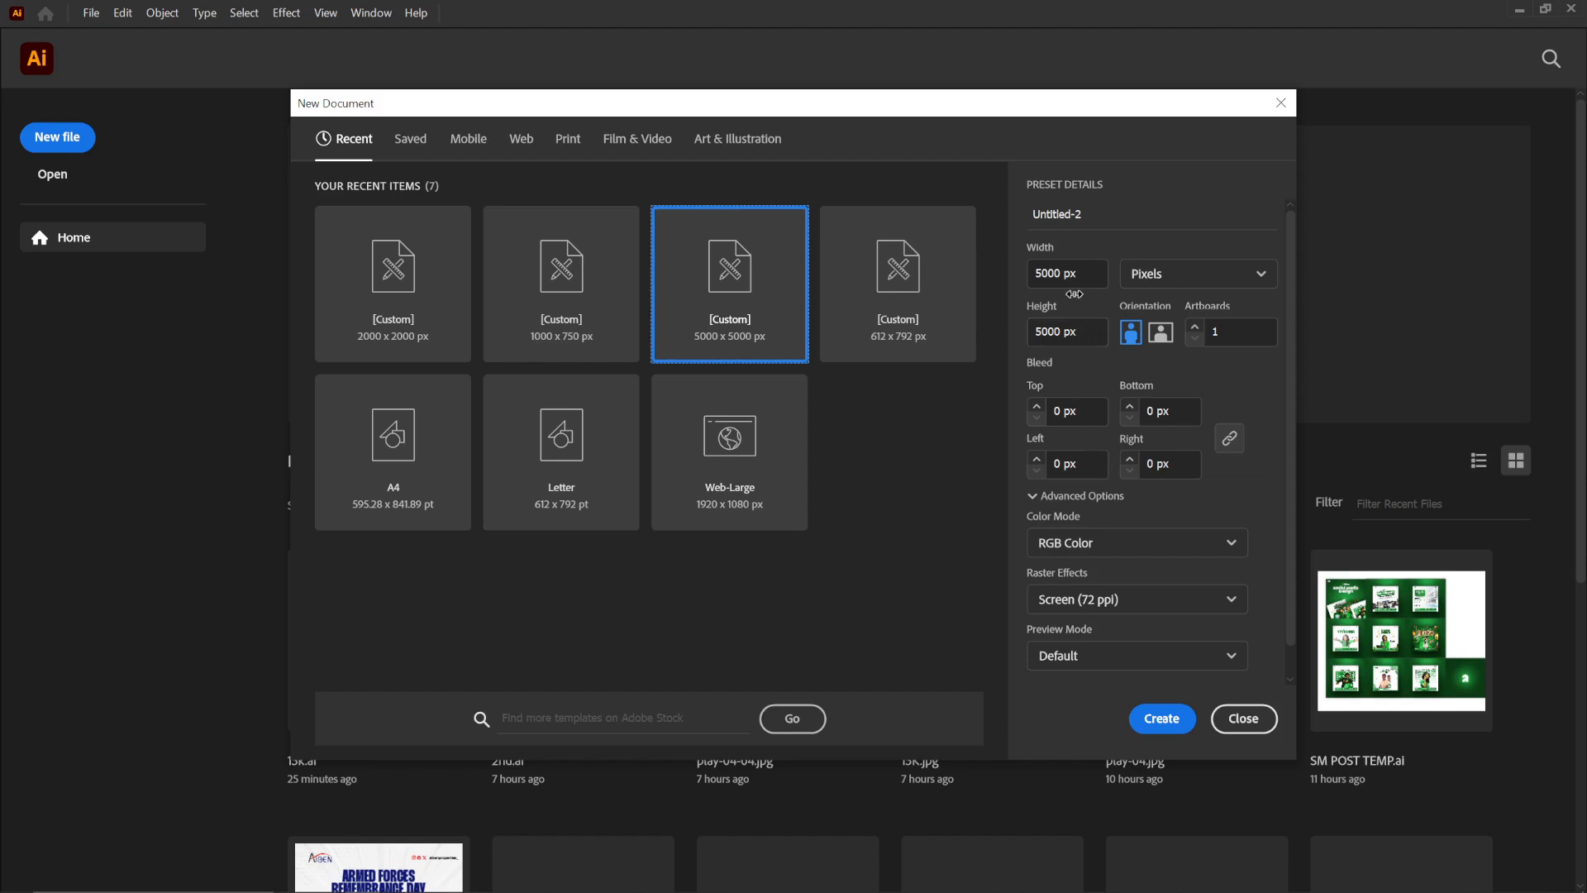
left_click(1208, 273)
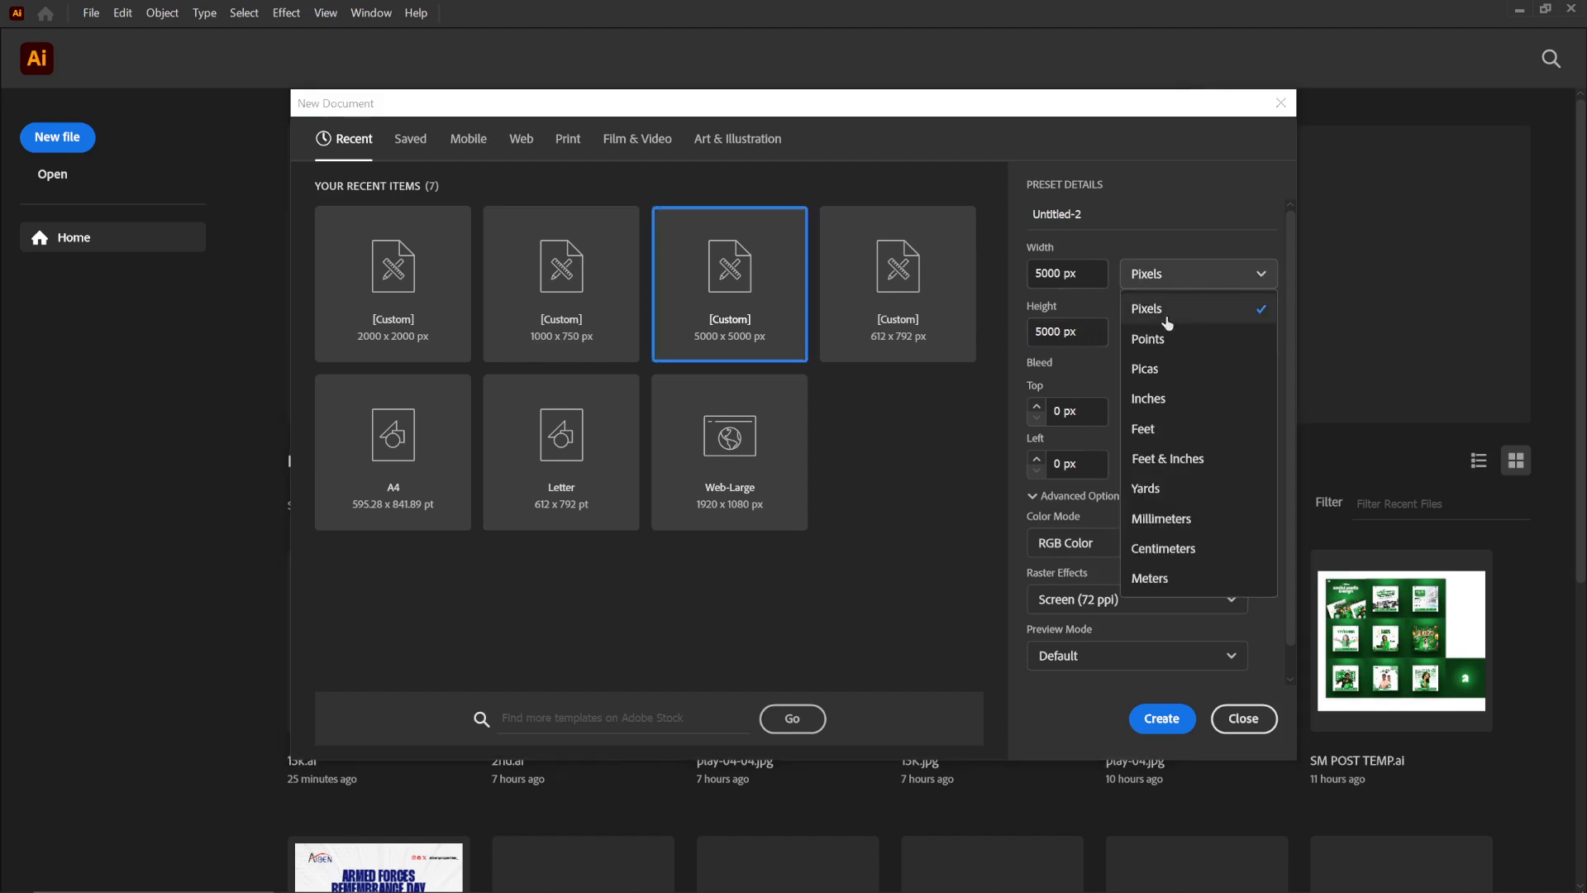
left_click(1122, 238)
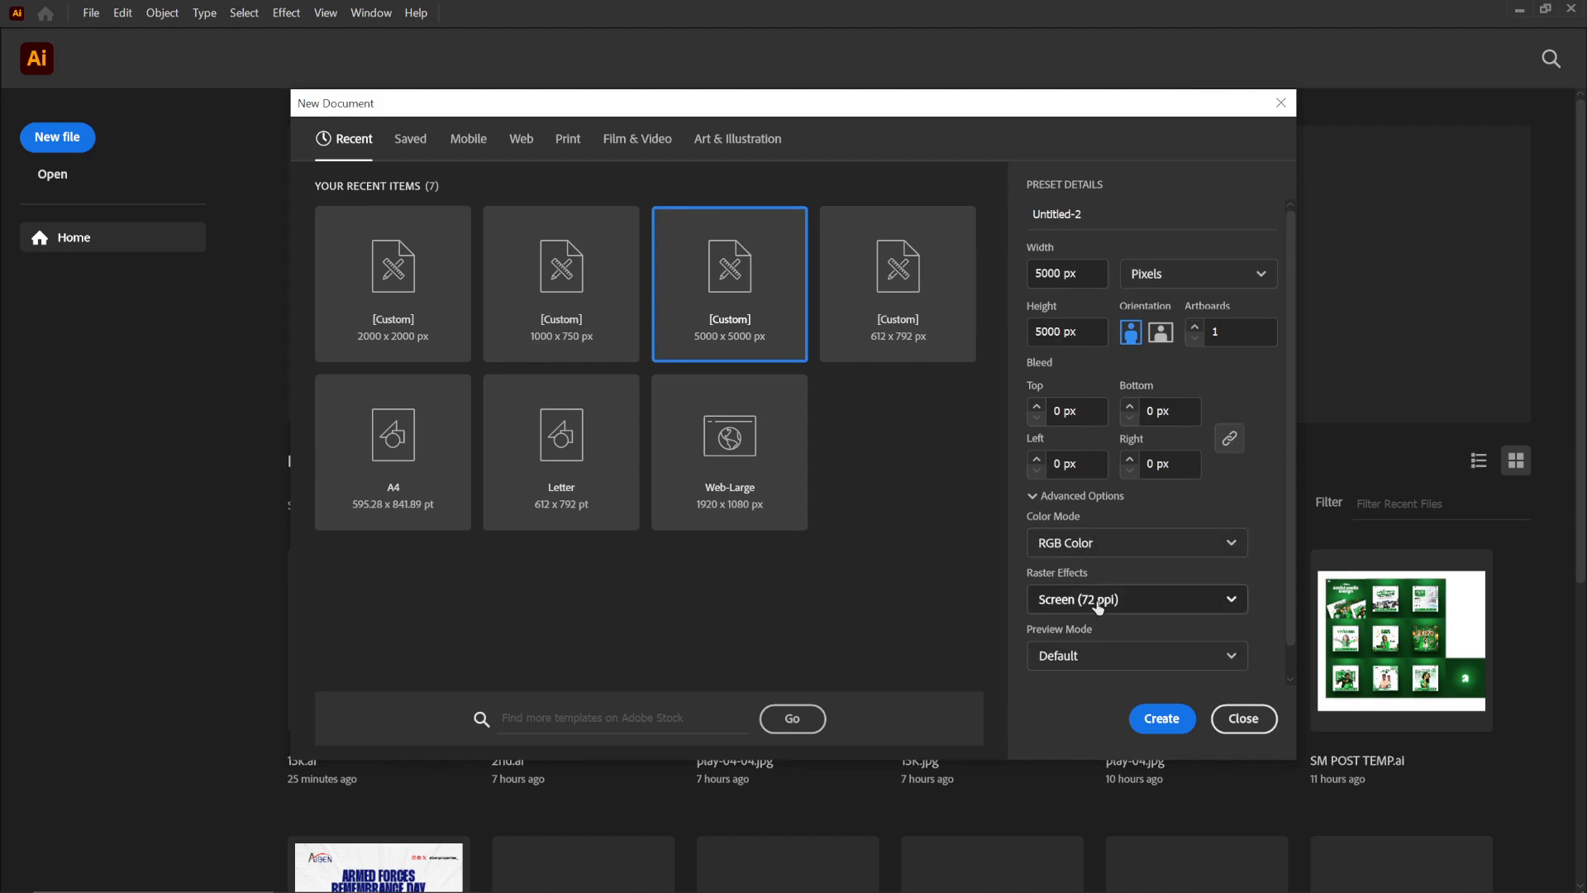
left_click(1163, 719)
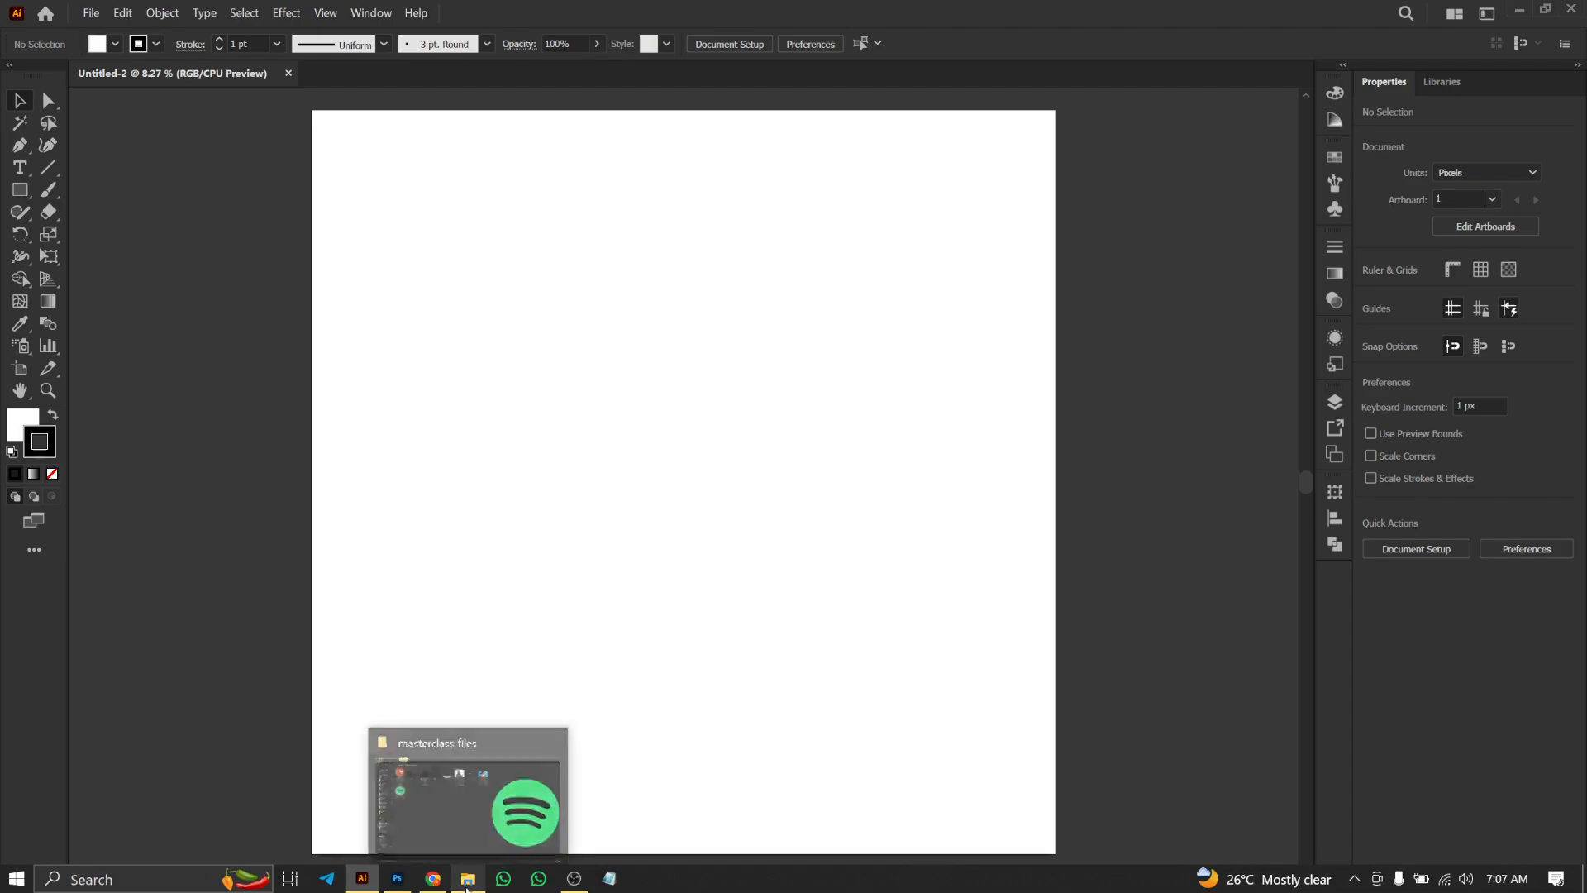
Step: Place Spotify_icon.svg.png from the masterclass files folder and move it off the artboard to its right side
left_click(468, 879)
left_click_drag(211, 305, 642, 567)
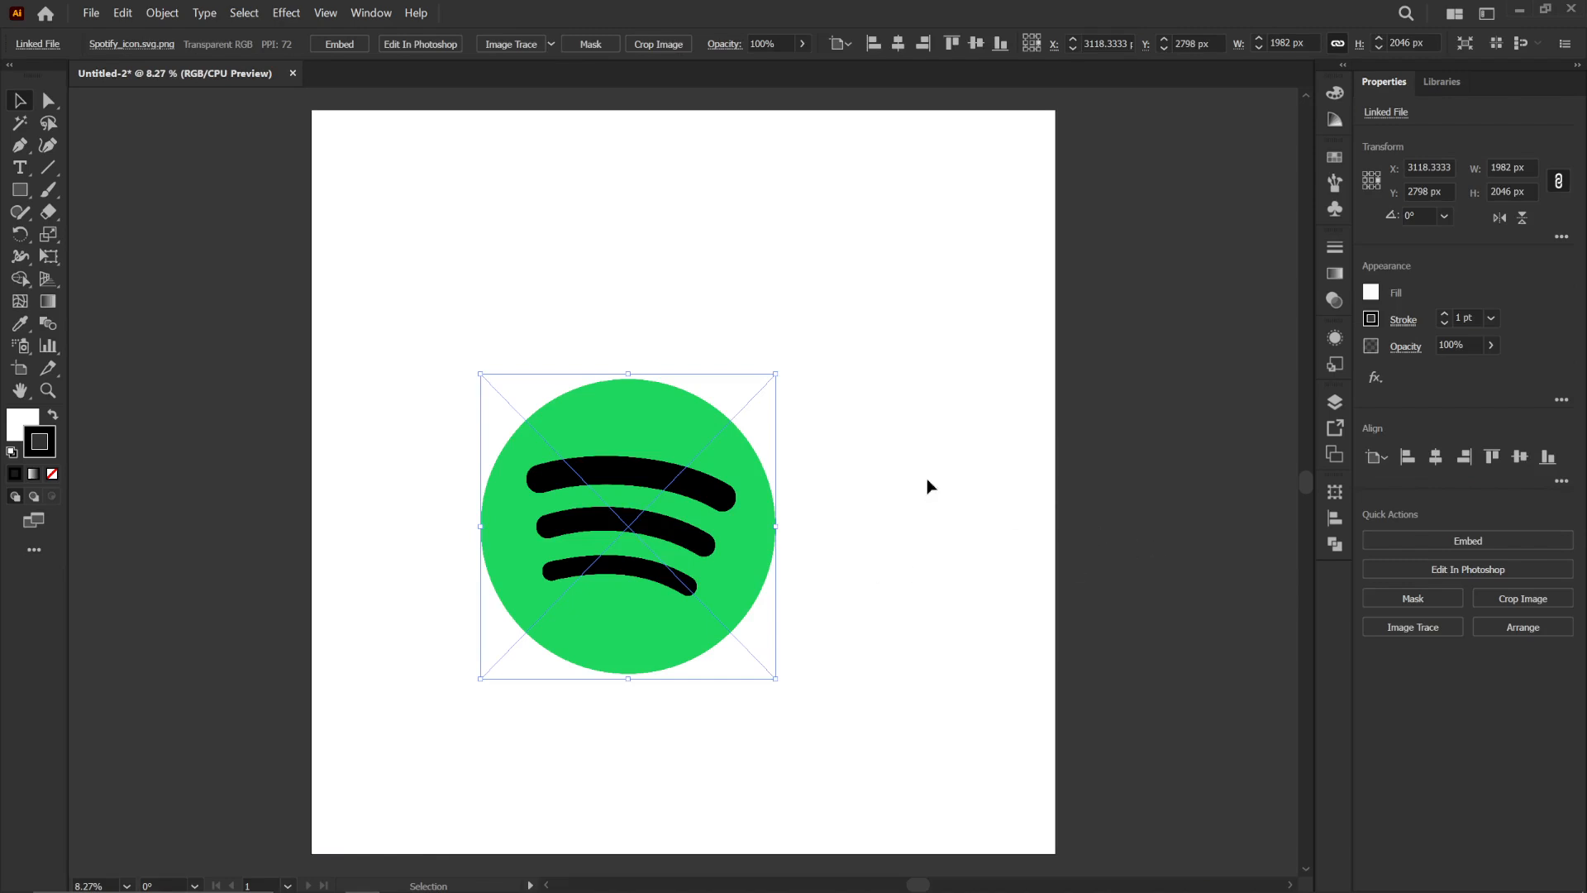
left_click_drag(620, 510, 976, 380)
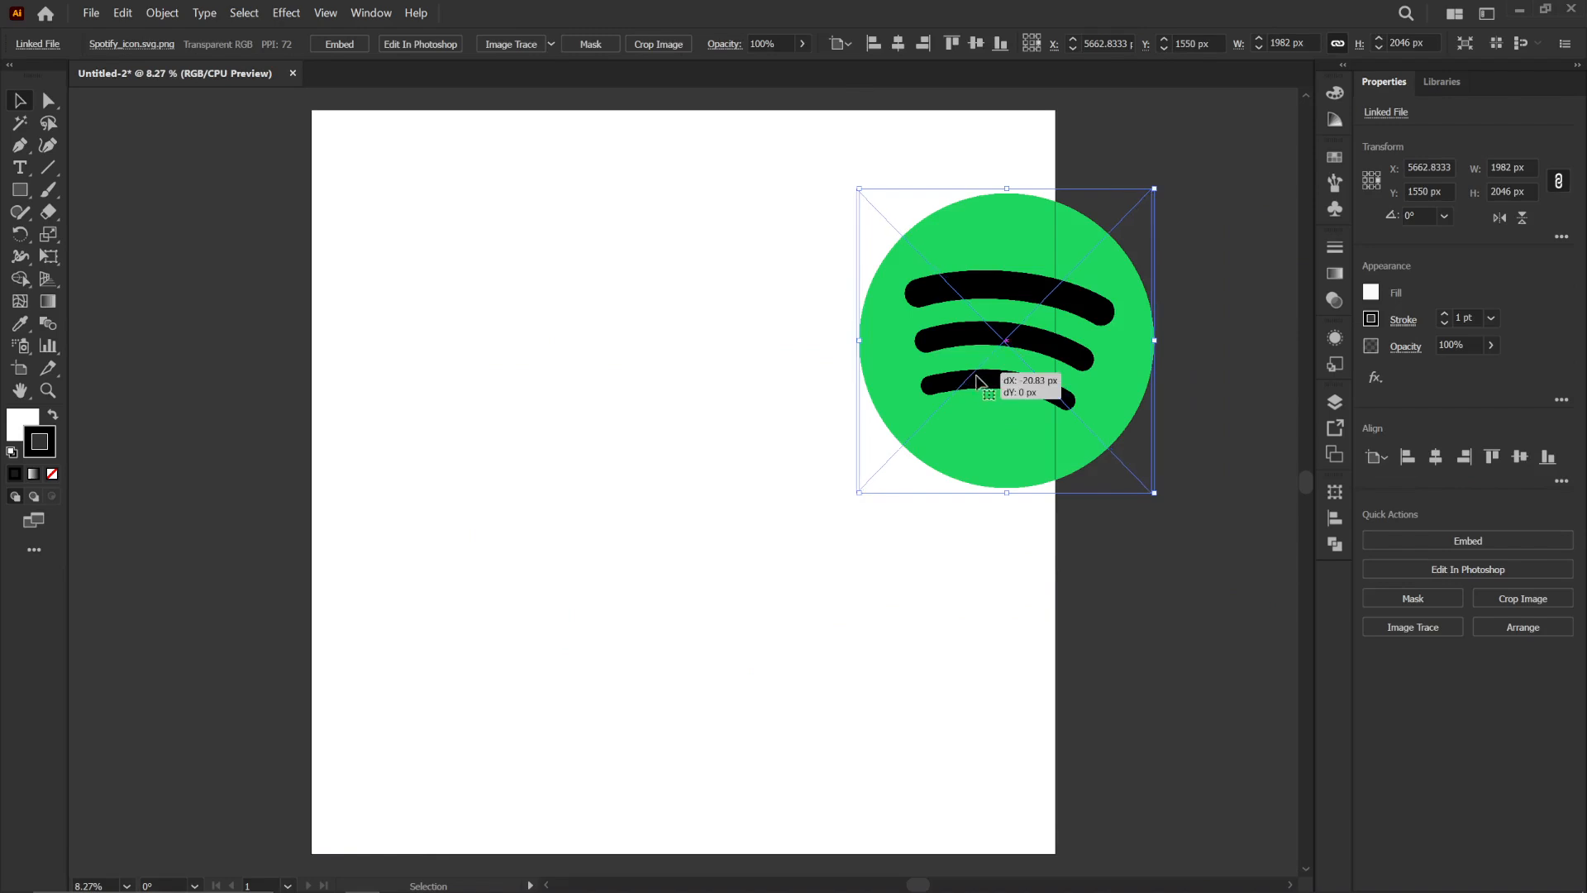
left_click_drag(939, 444, 721, 550)
left_click_drag(829, 499, 1072, 449)
left_click(1047, 608)
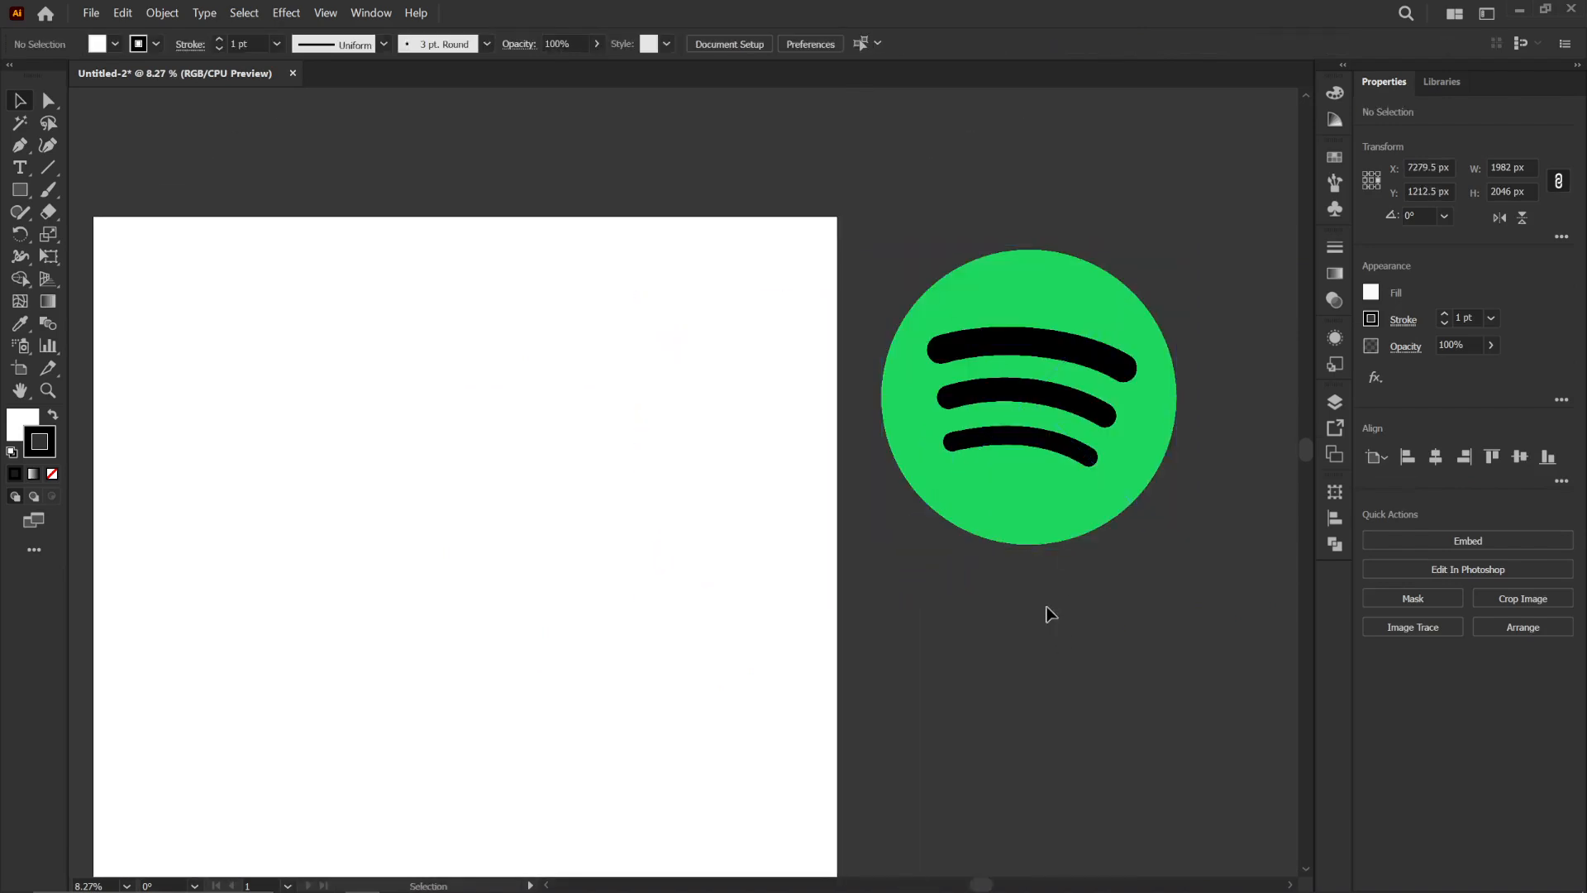
Step: Create a 5000 x 5000 px rectangle with linked proportions and centre it horizontally and vertically on the artboard
key("space")
left_click_drag(195, 428, 370, 329)
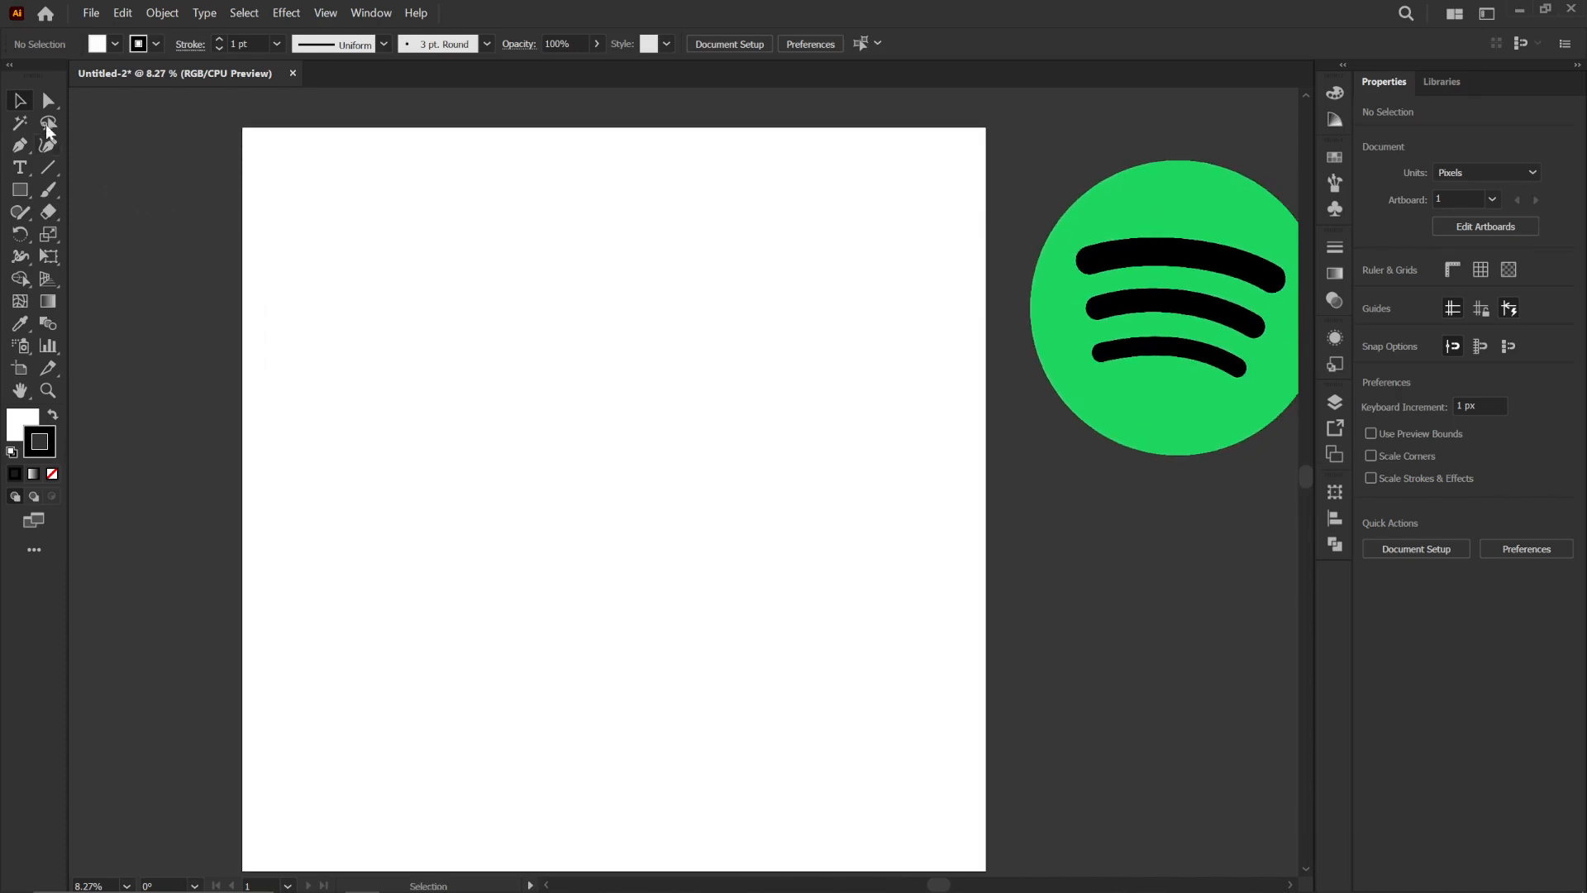
left_click(20, 191)
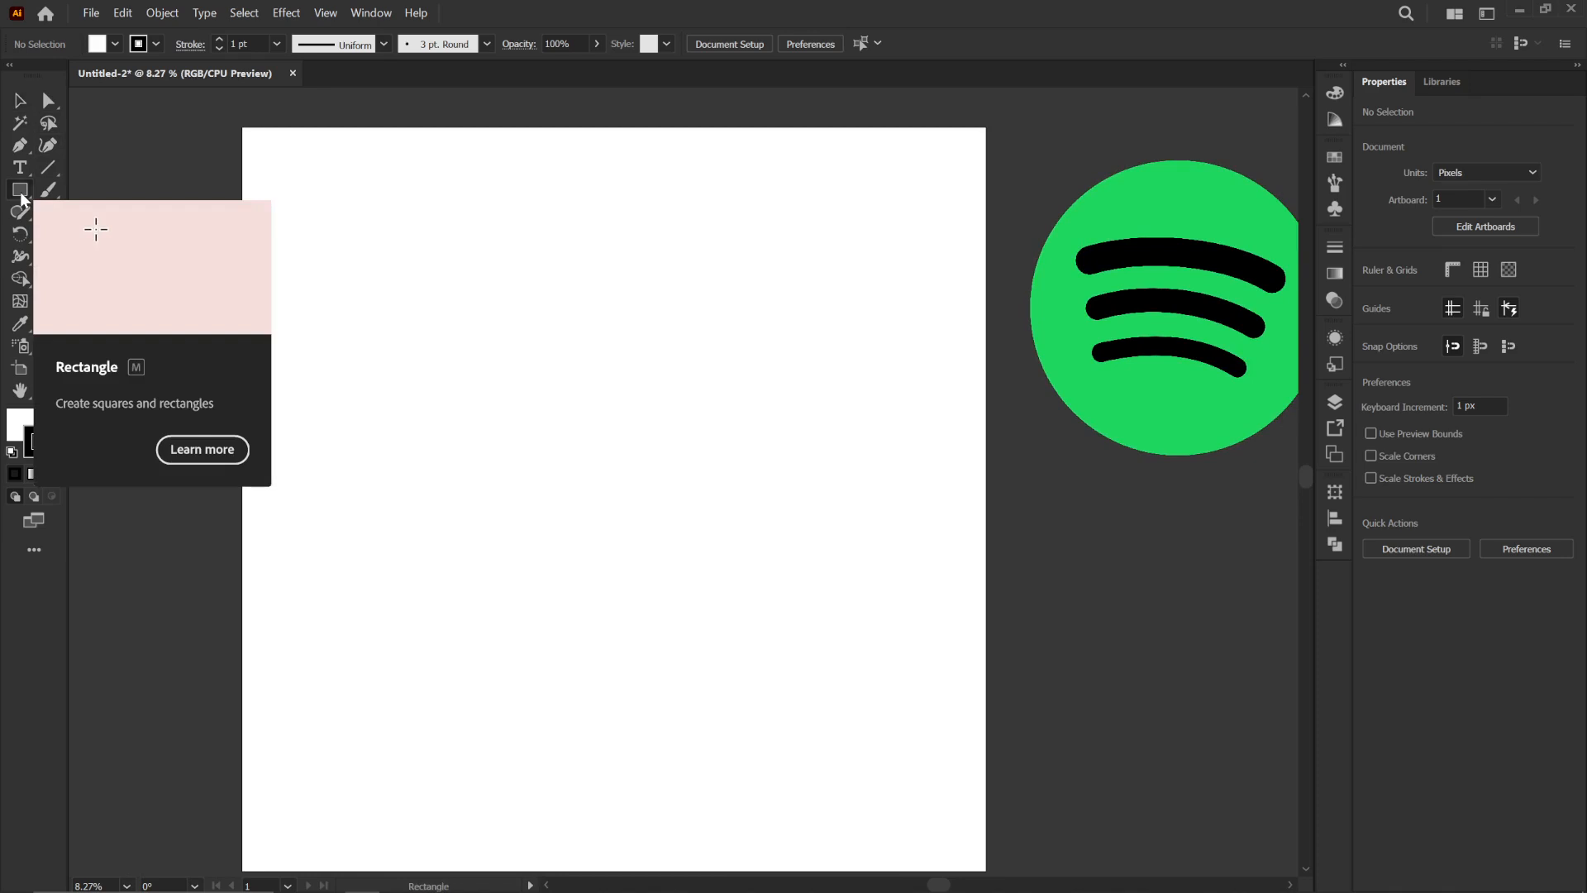
left_click(402, 300)
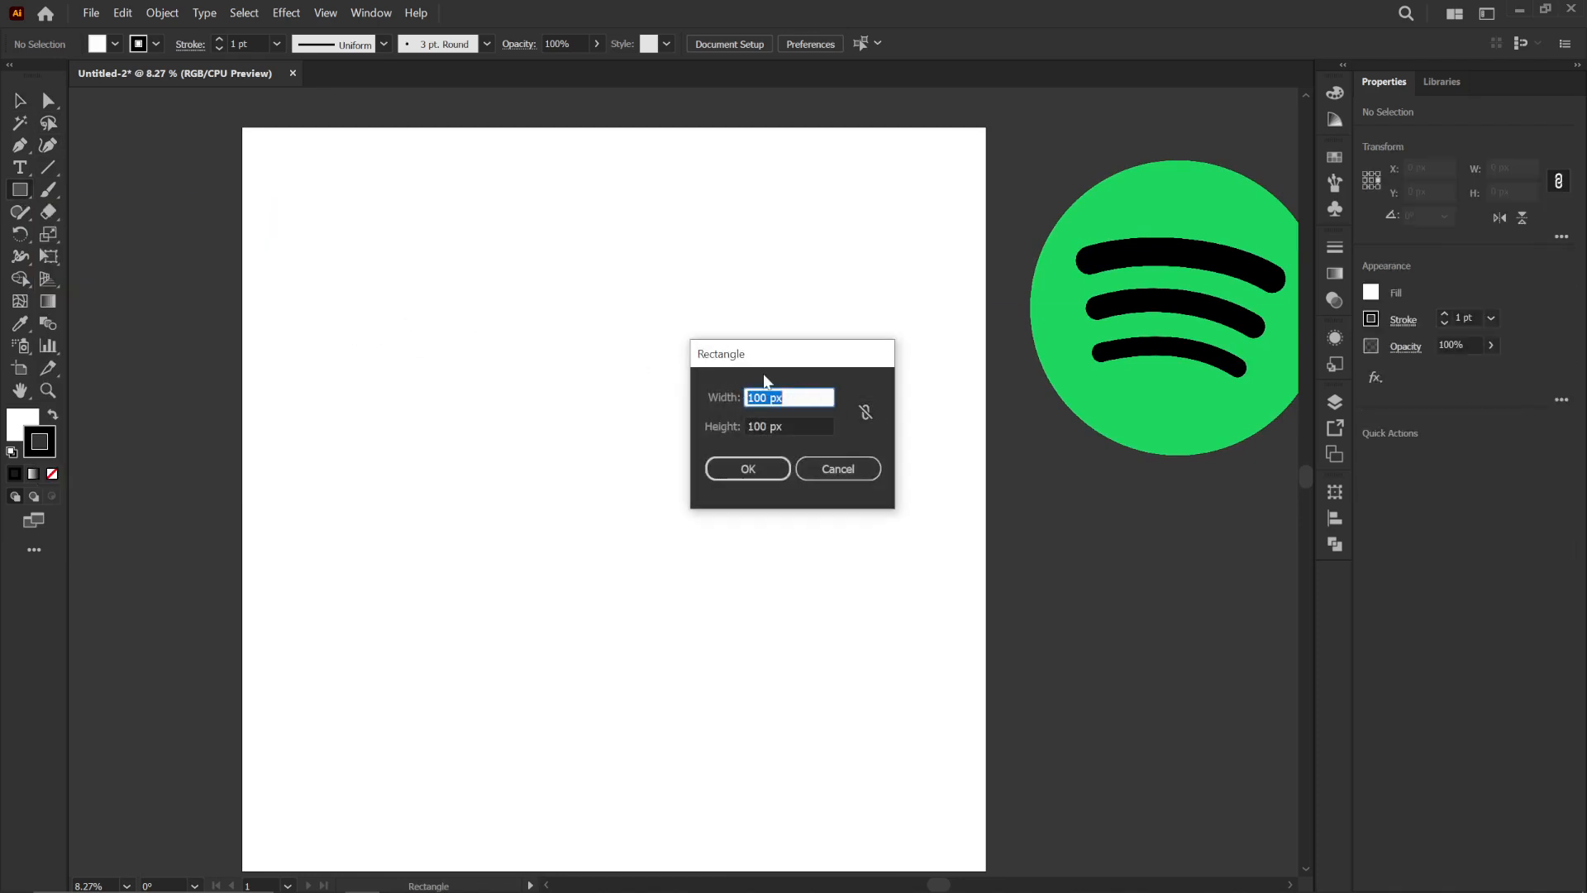
left_click(865, 412)
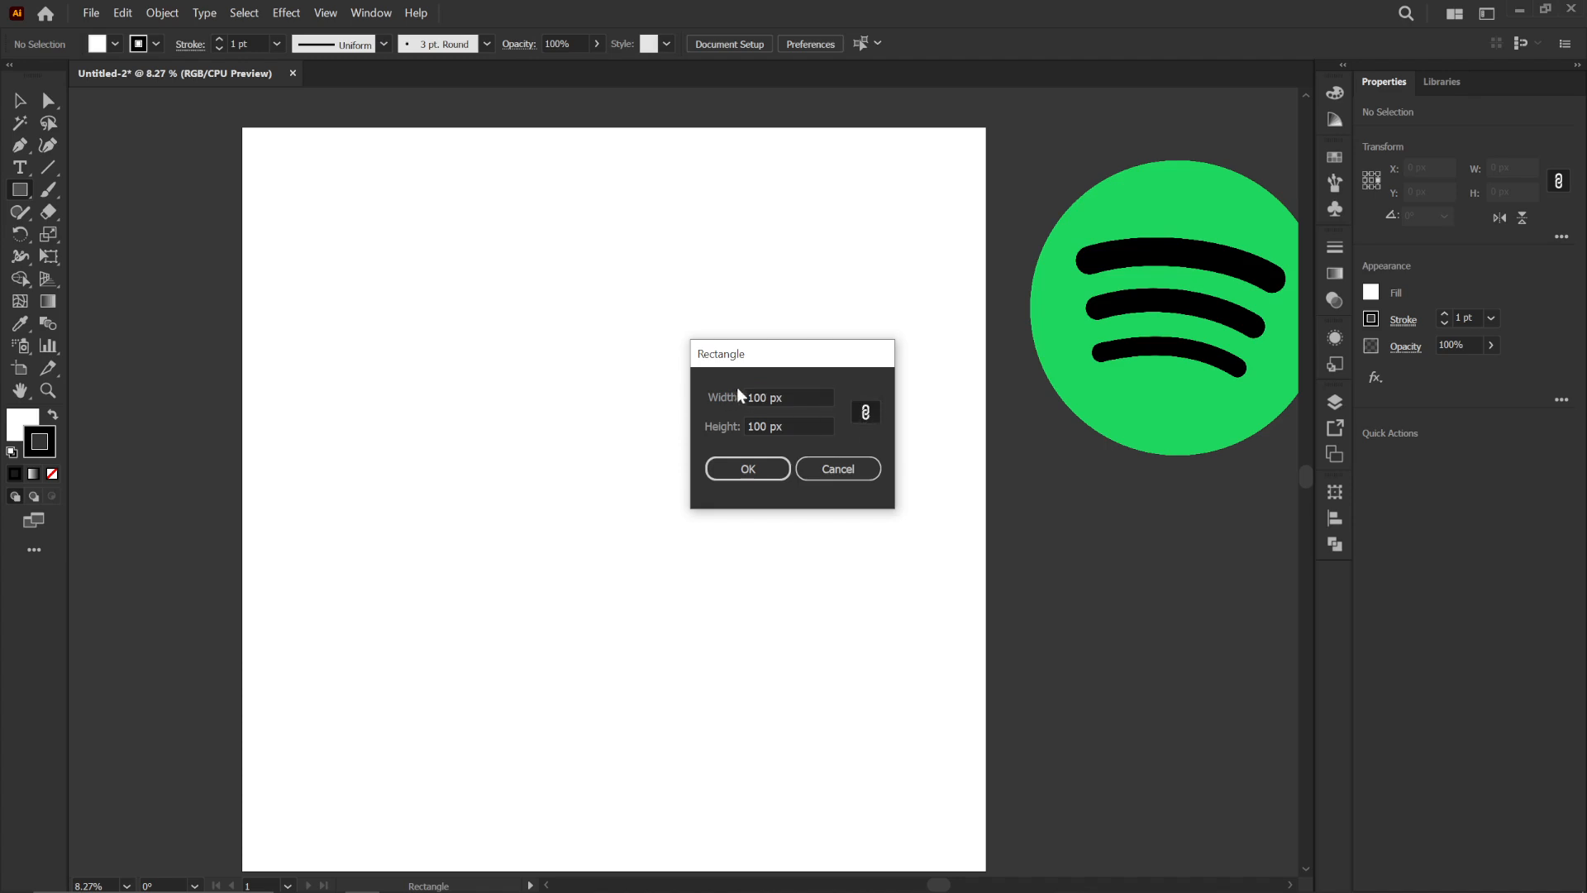
left_click_drag(755, 395, 532, 424)
type("20")
type("50")
key("Return")
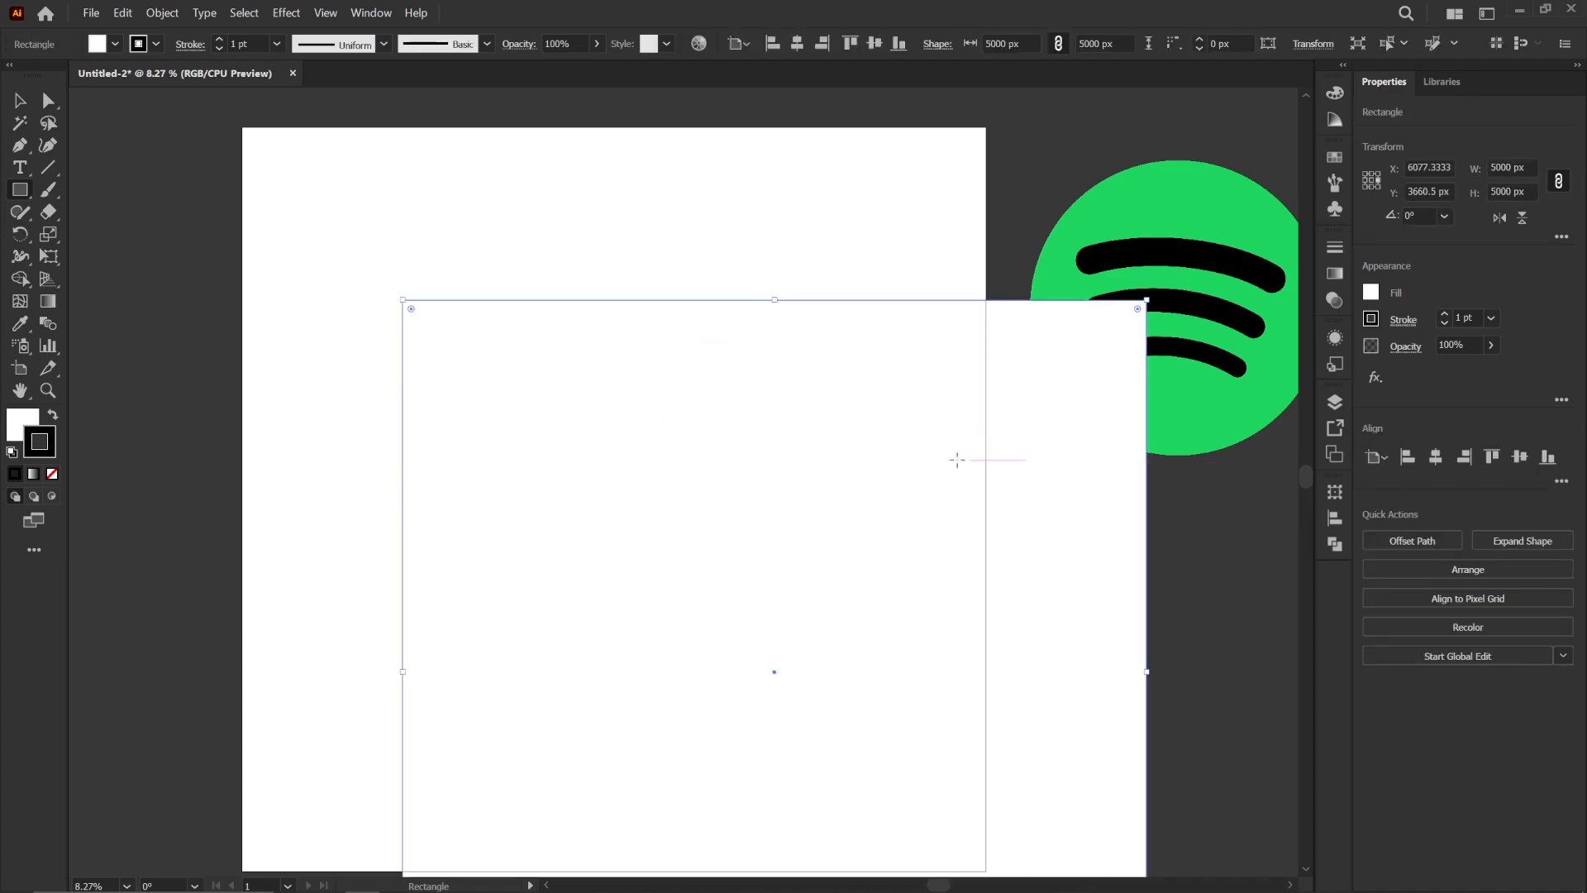
left_click(1435, 456)
left_click(1521, 457)
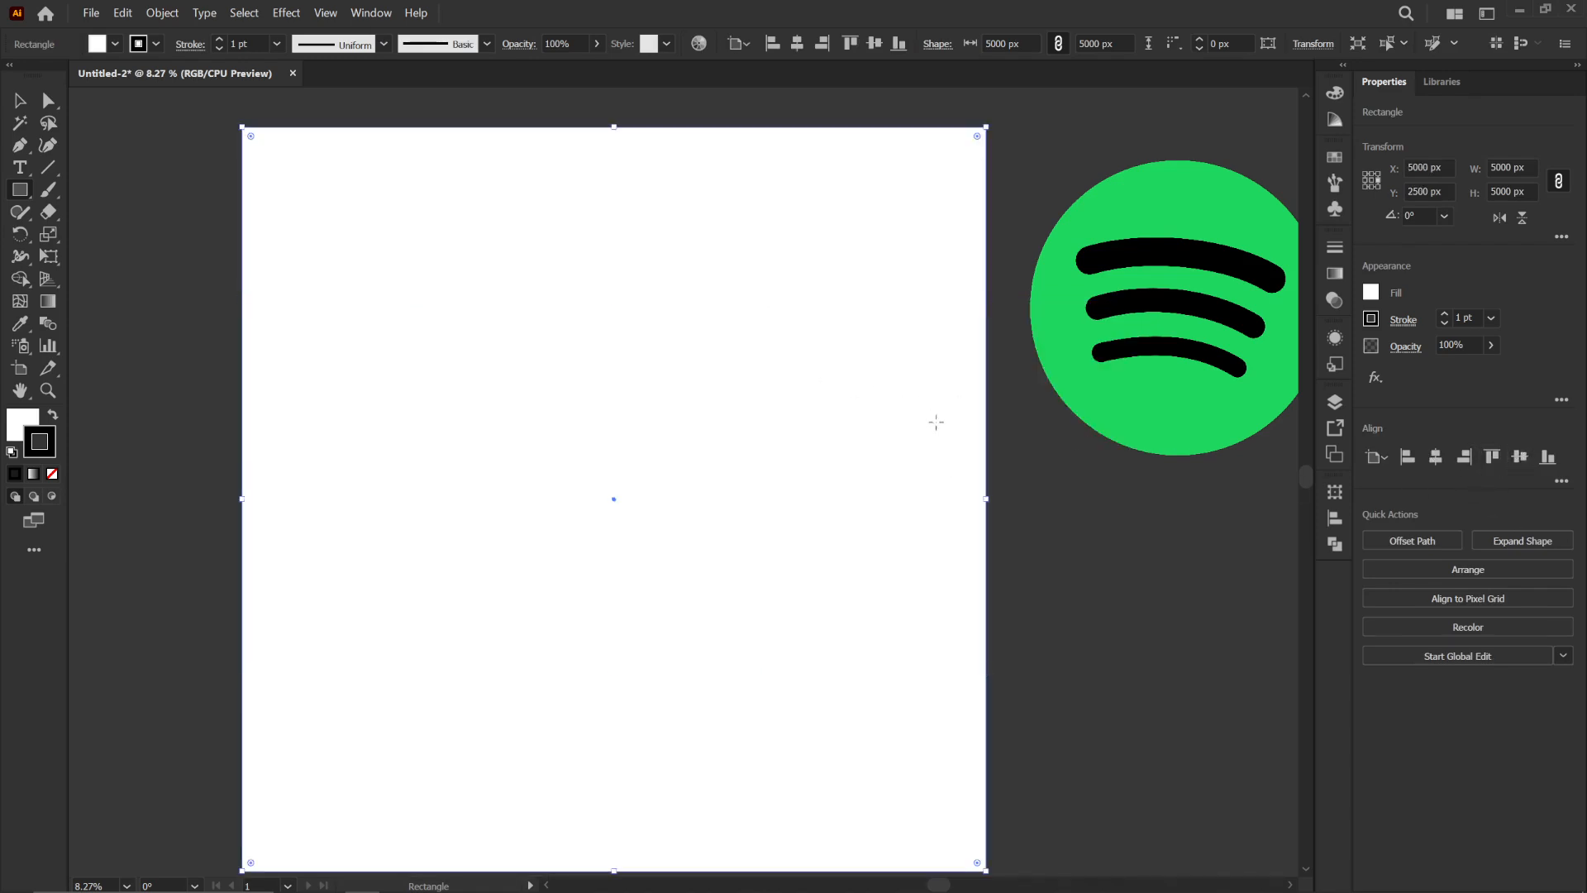
Step: Fill the artboard-sized rectangle with the green sampled from the Spotify icon and show its colour settings
left_click(21, 325)
left_click(1210, 212)
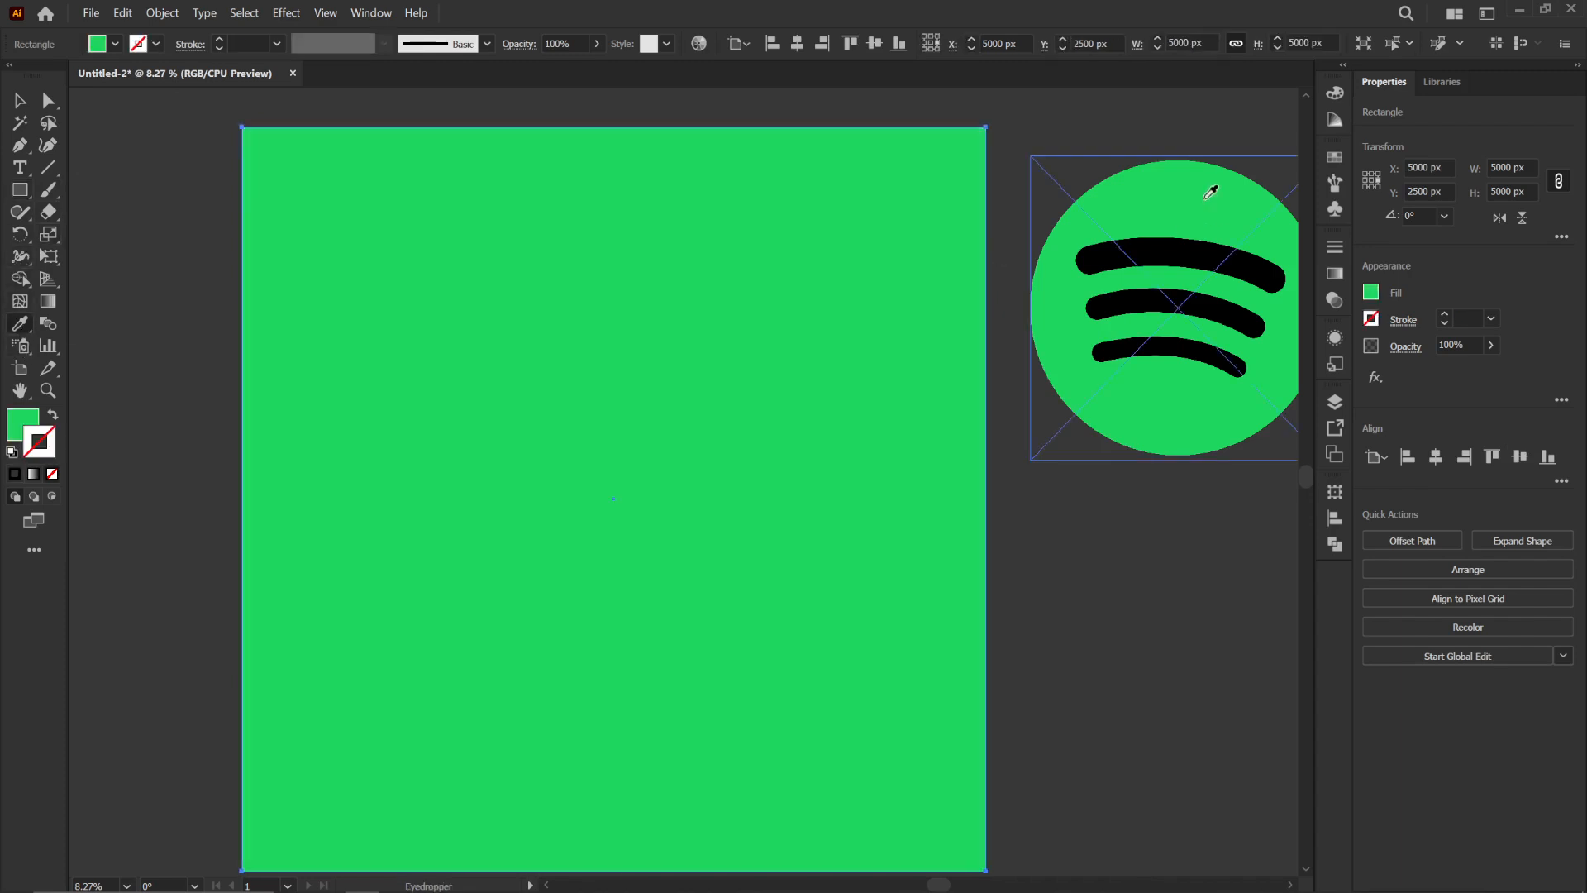
key("v")
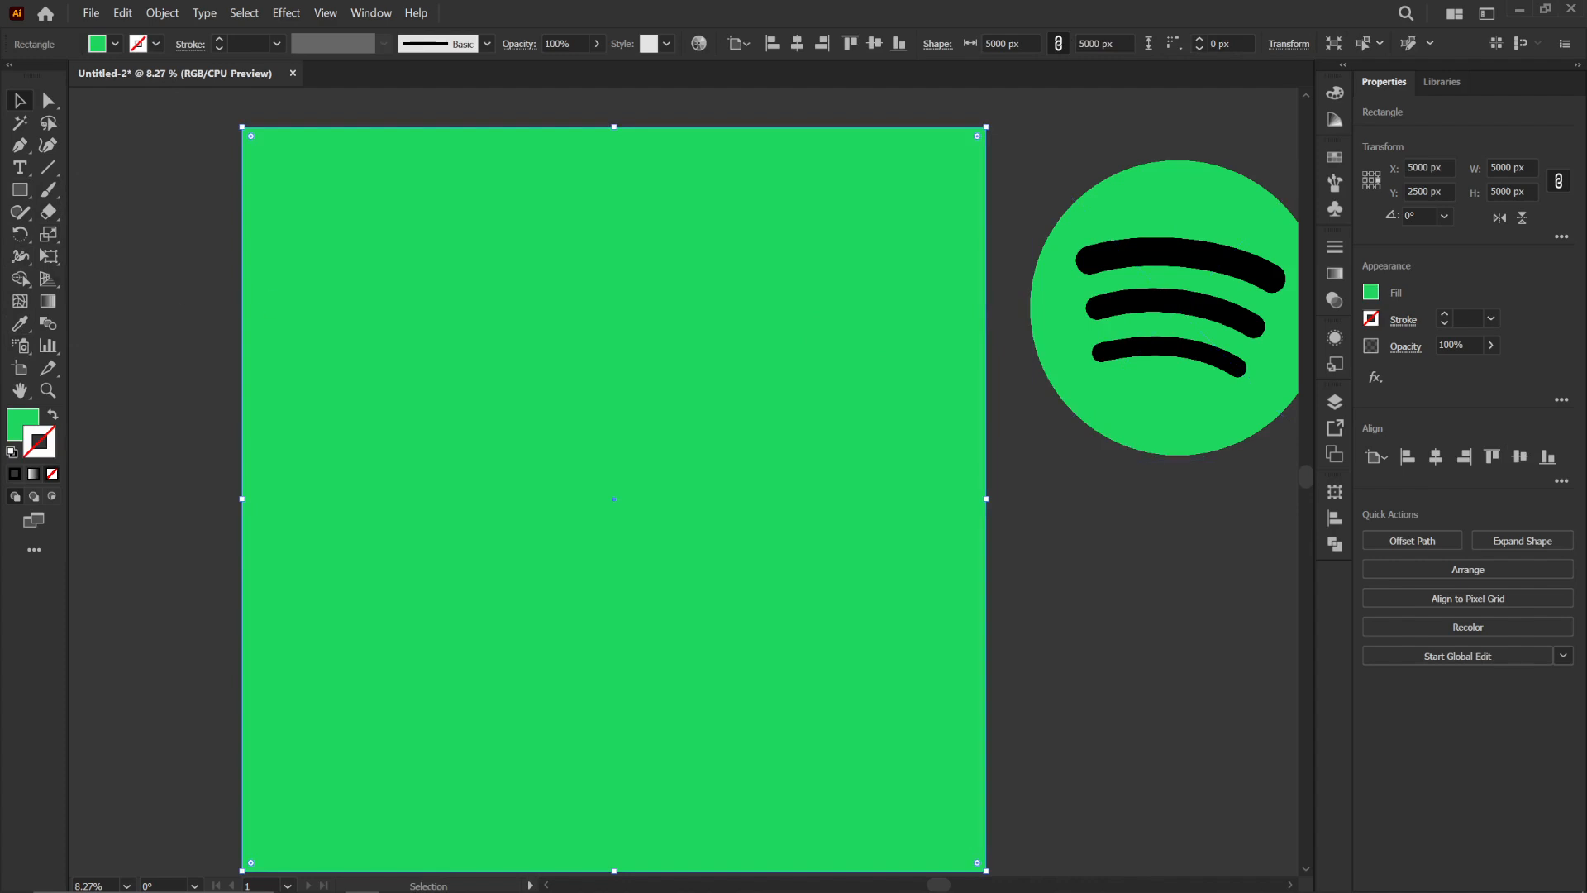
left_click(20, 421)
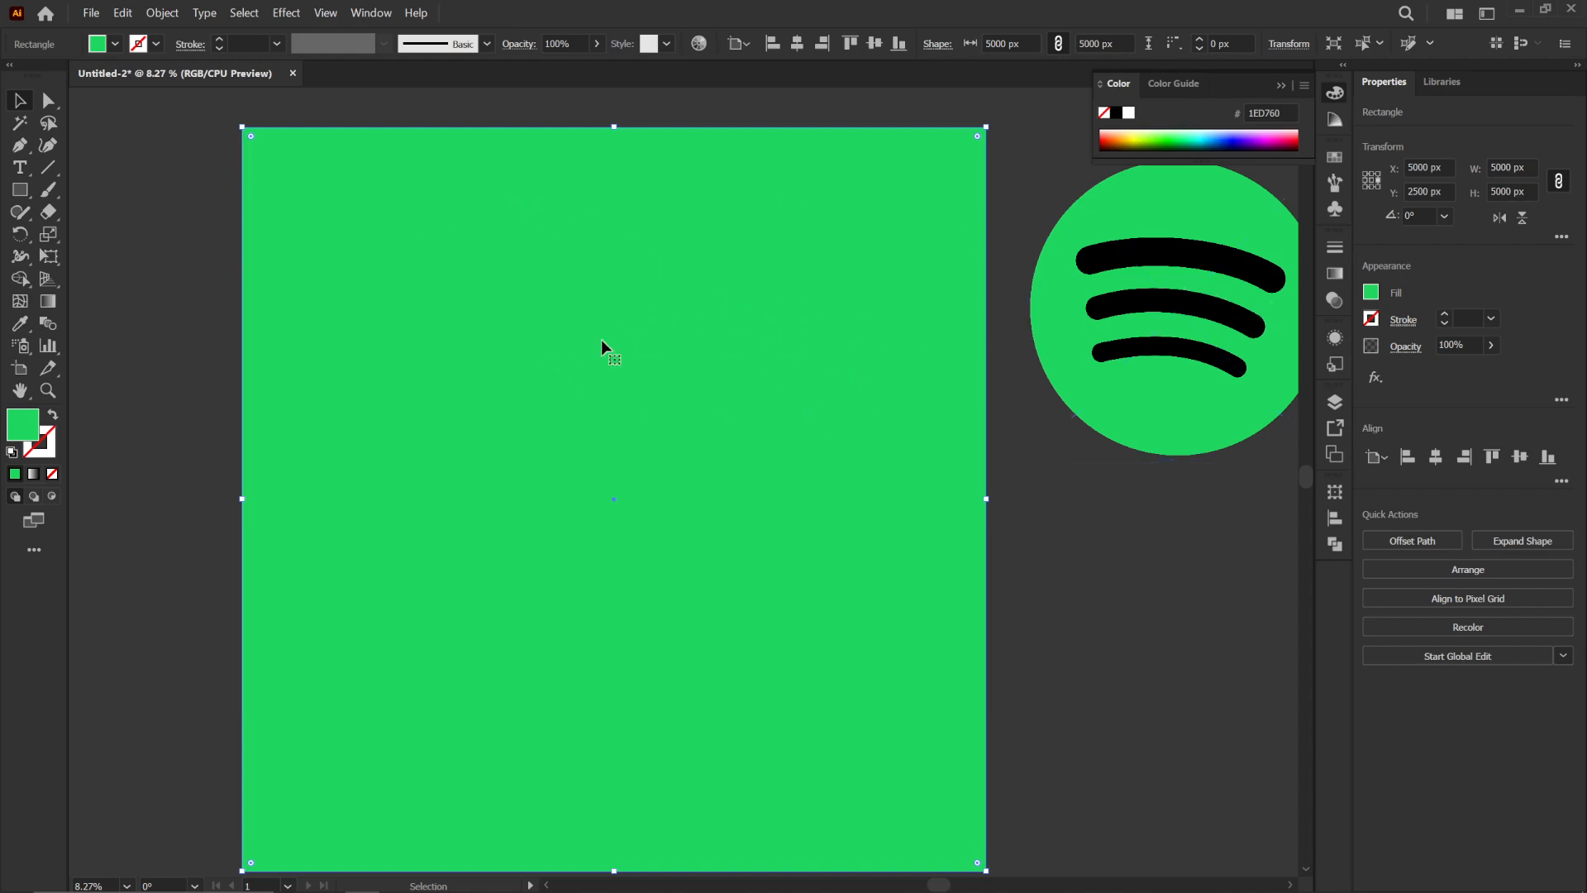
Step: Draw a green square of about 350 px left of the artboard and duplicate it straight below
left_click(21, 190)
left_click_drag(129, 184, 171, 238)
key("v")
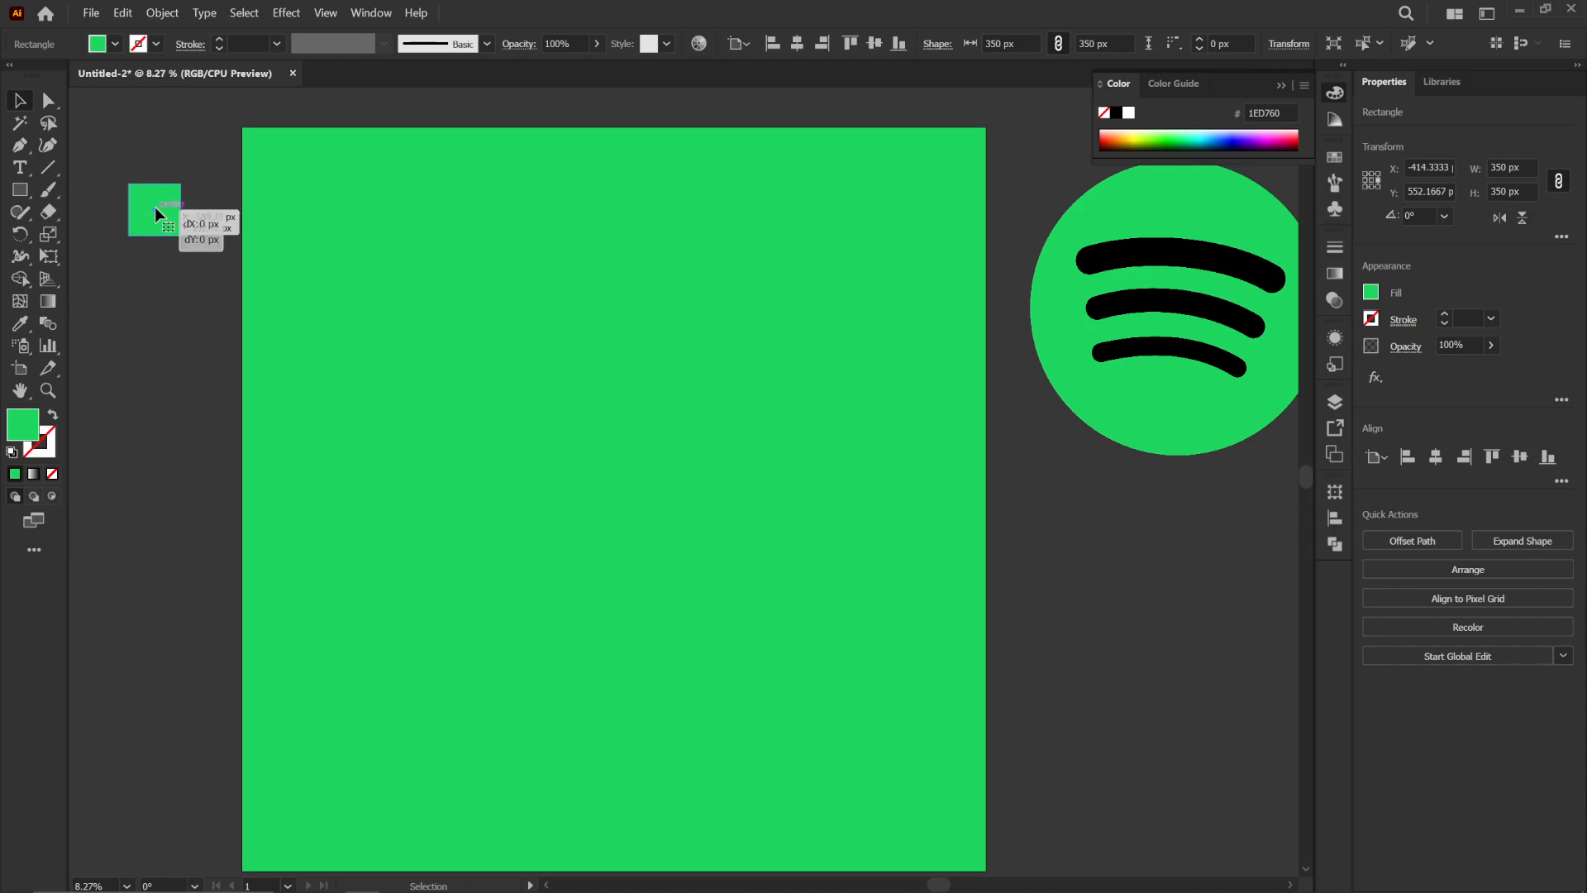
left_click_drag(156, 206, 152, 283)
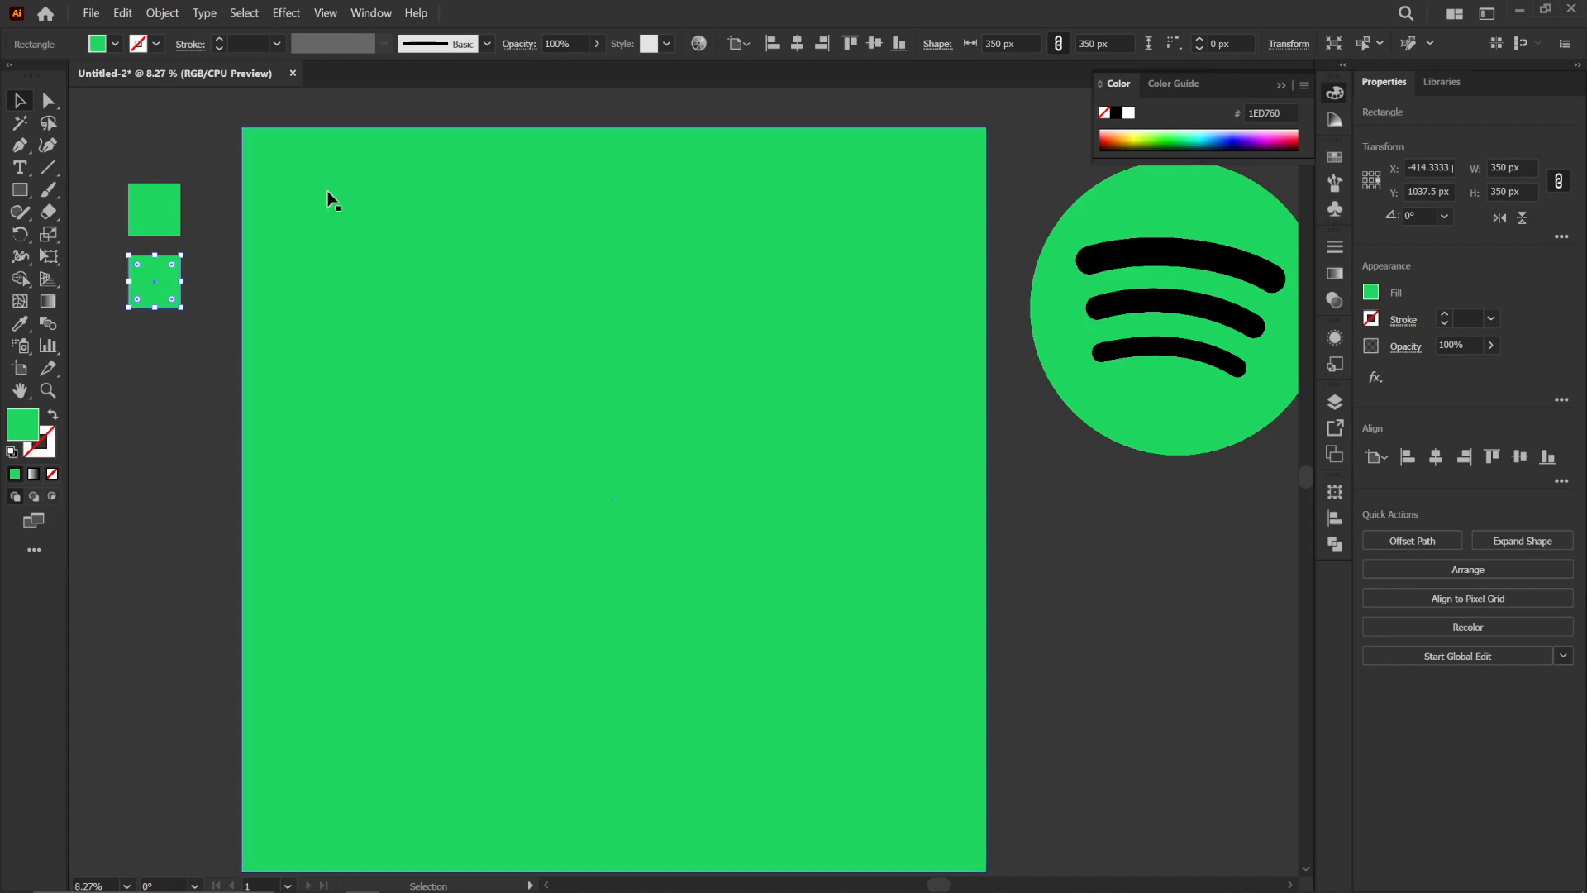
left_click(207, 186)
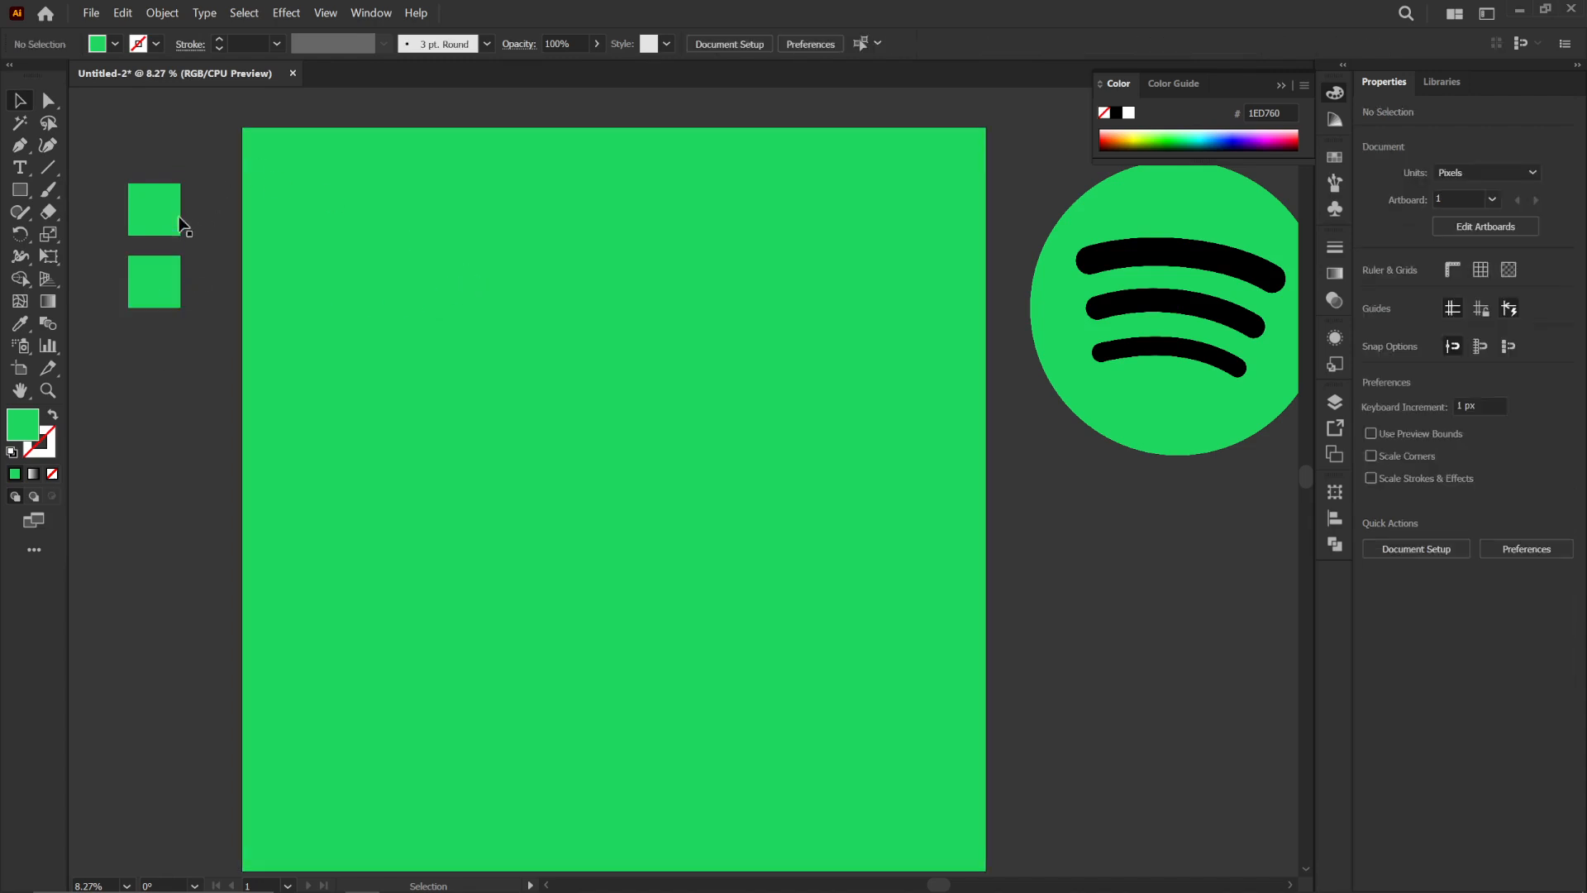
Step: Switch the lower square's fill to HSB and darken it to about 142° hue, 100% saturation and 28% brightness
left_click(179, 291)
left_click(1370, 294)
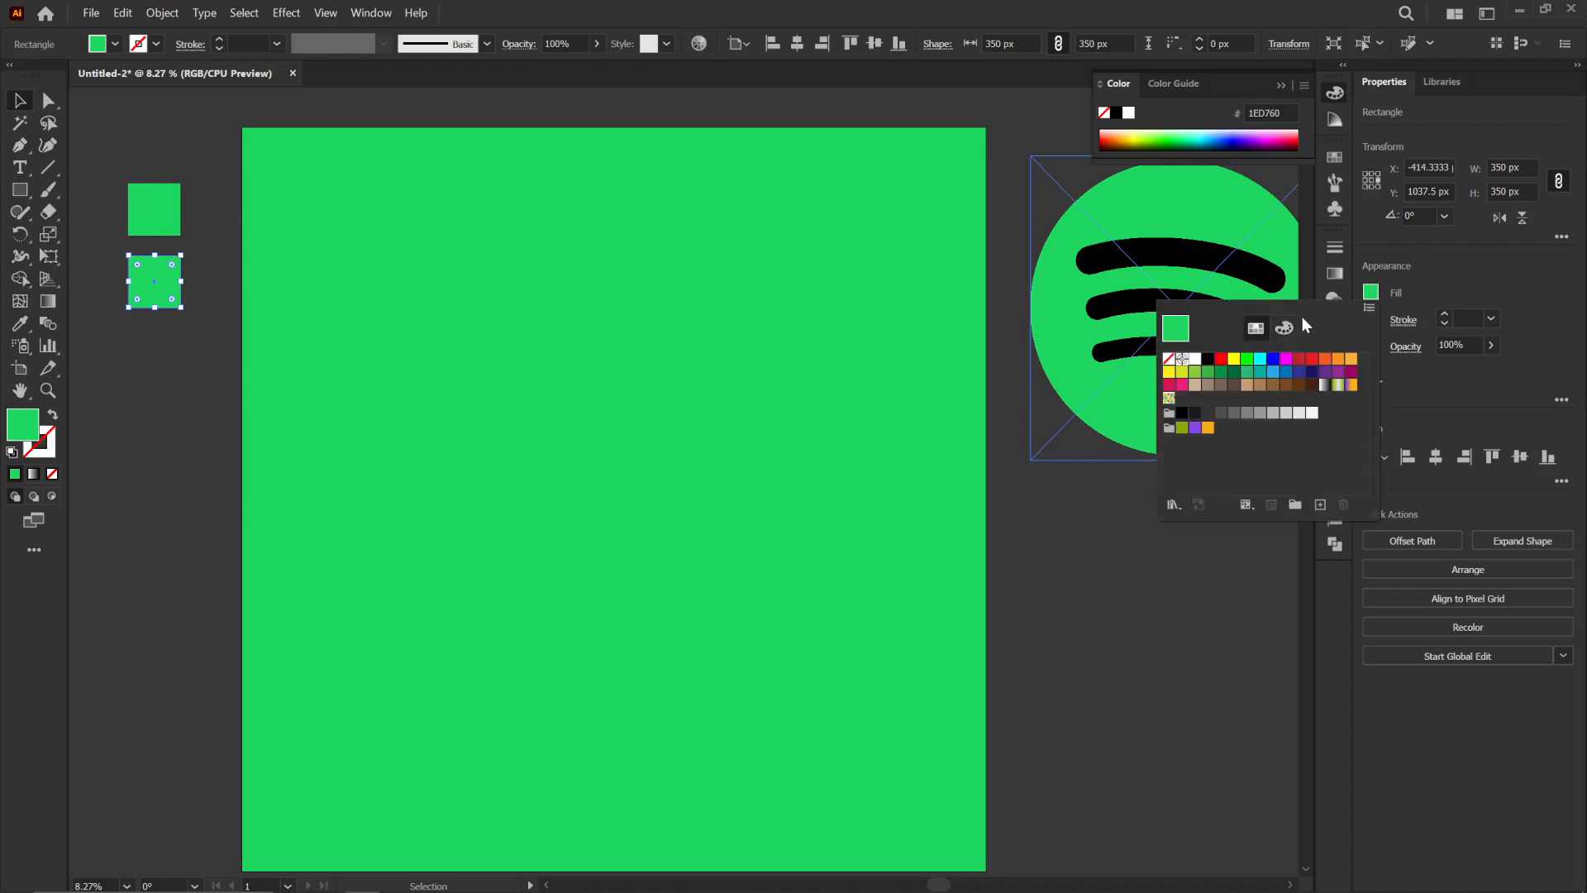
left_click(1284, 328)
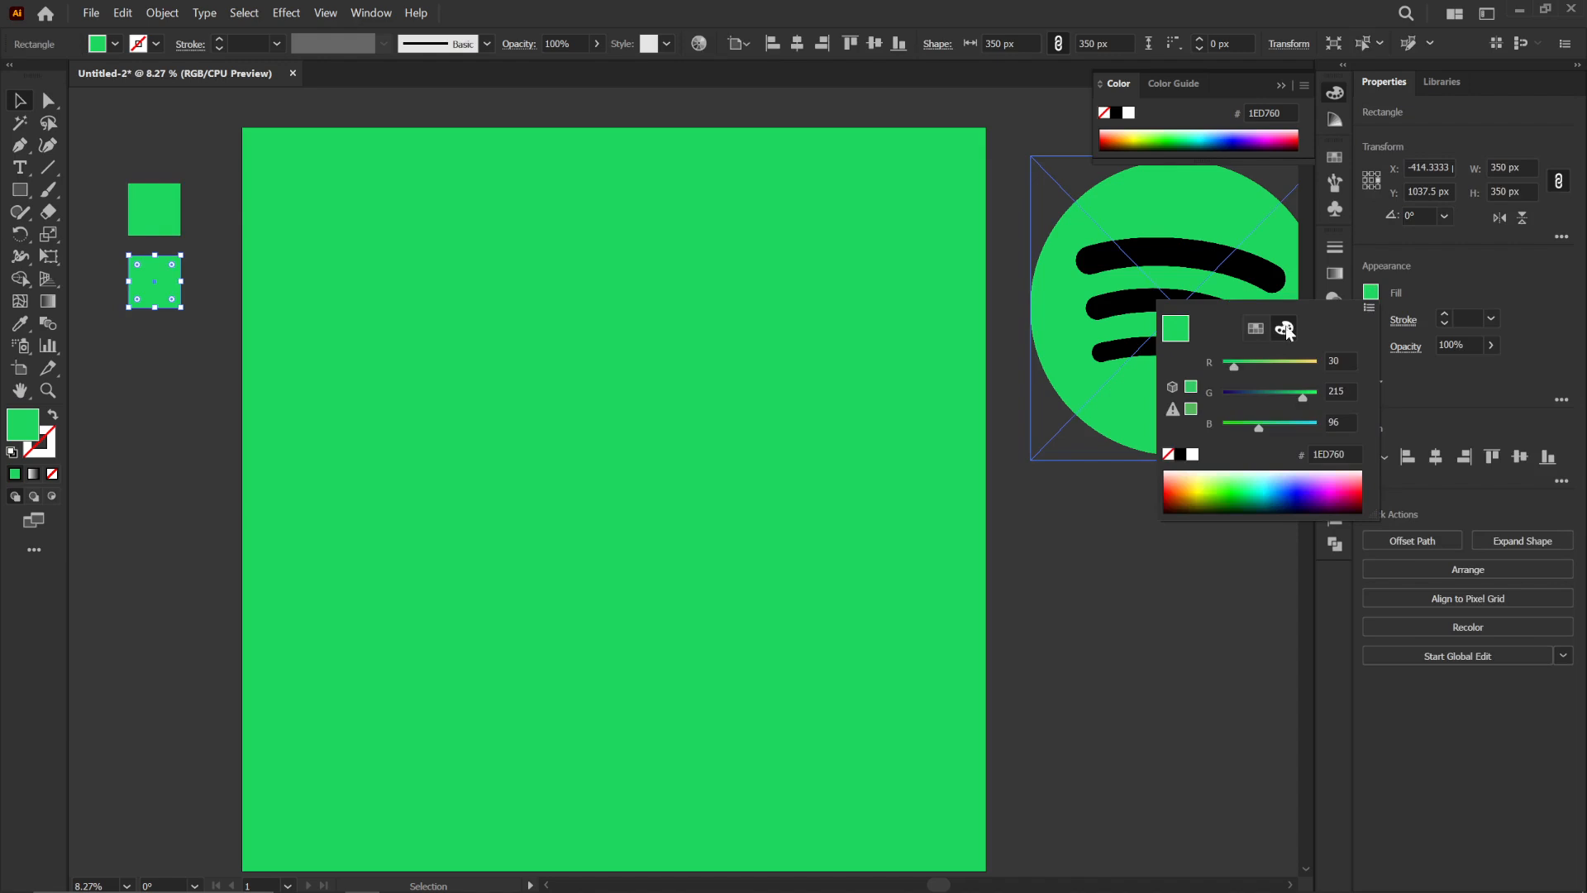
left_click(1369, 307)
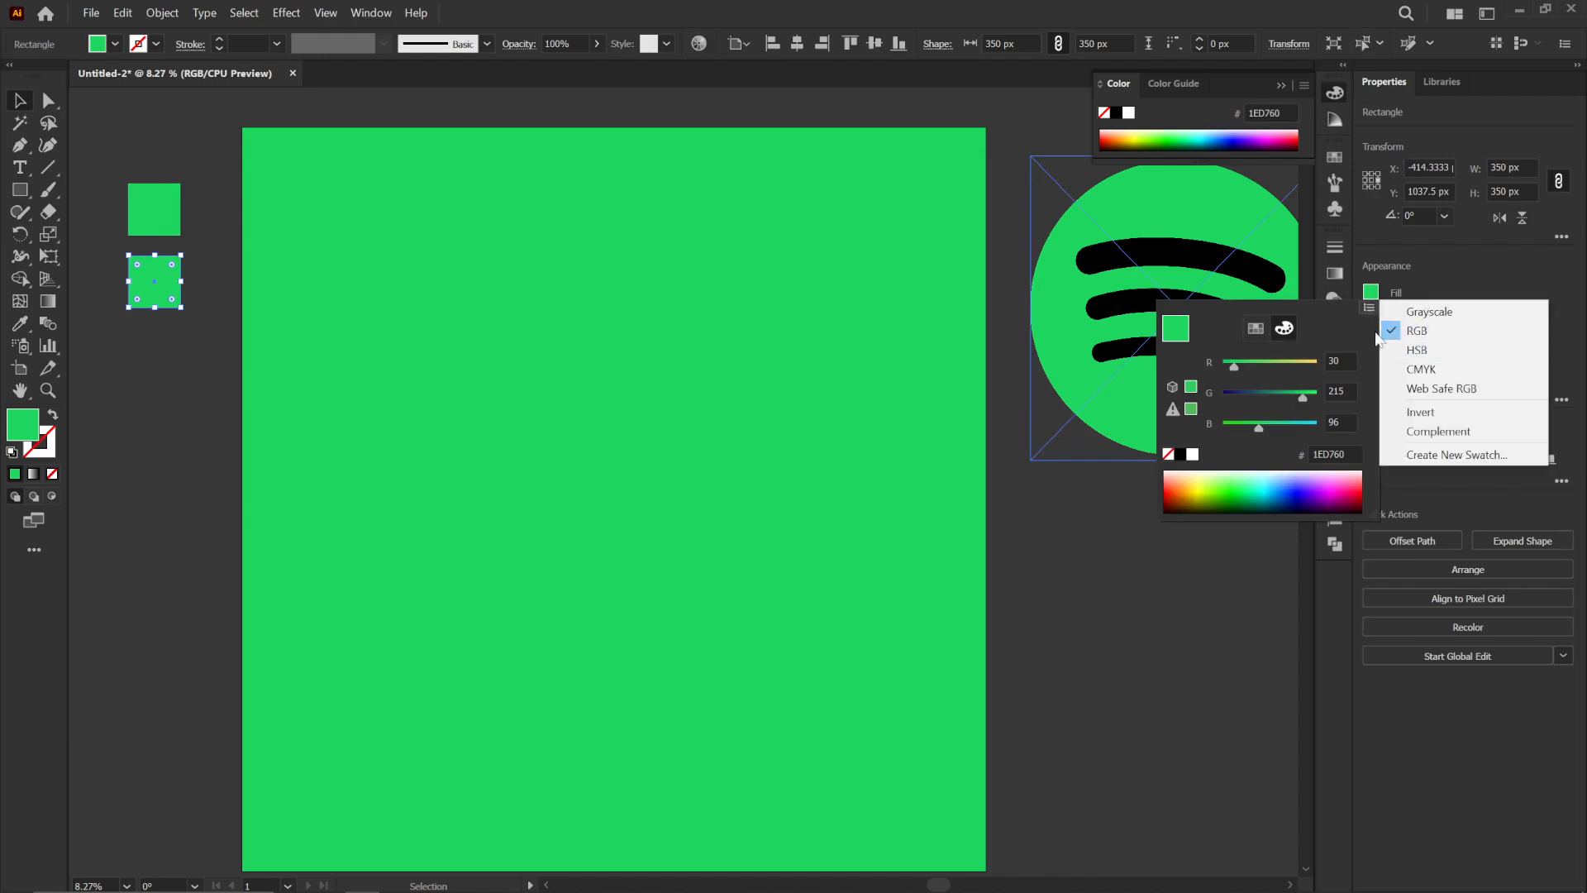
left_click(1418, 351)
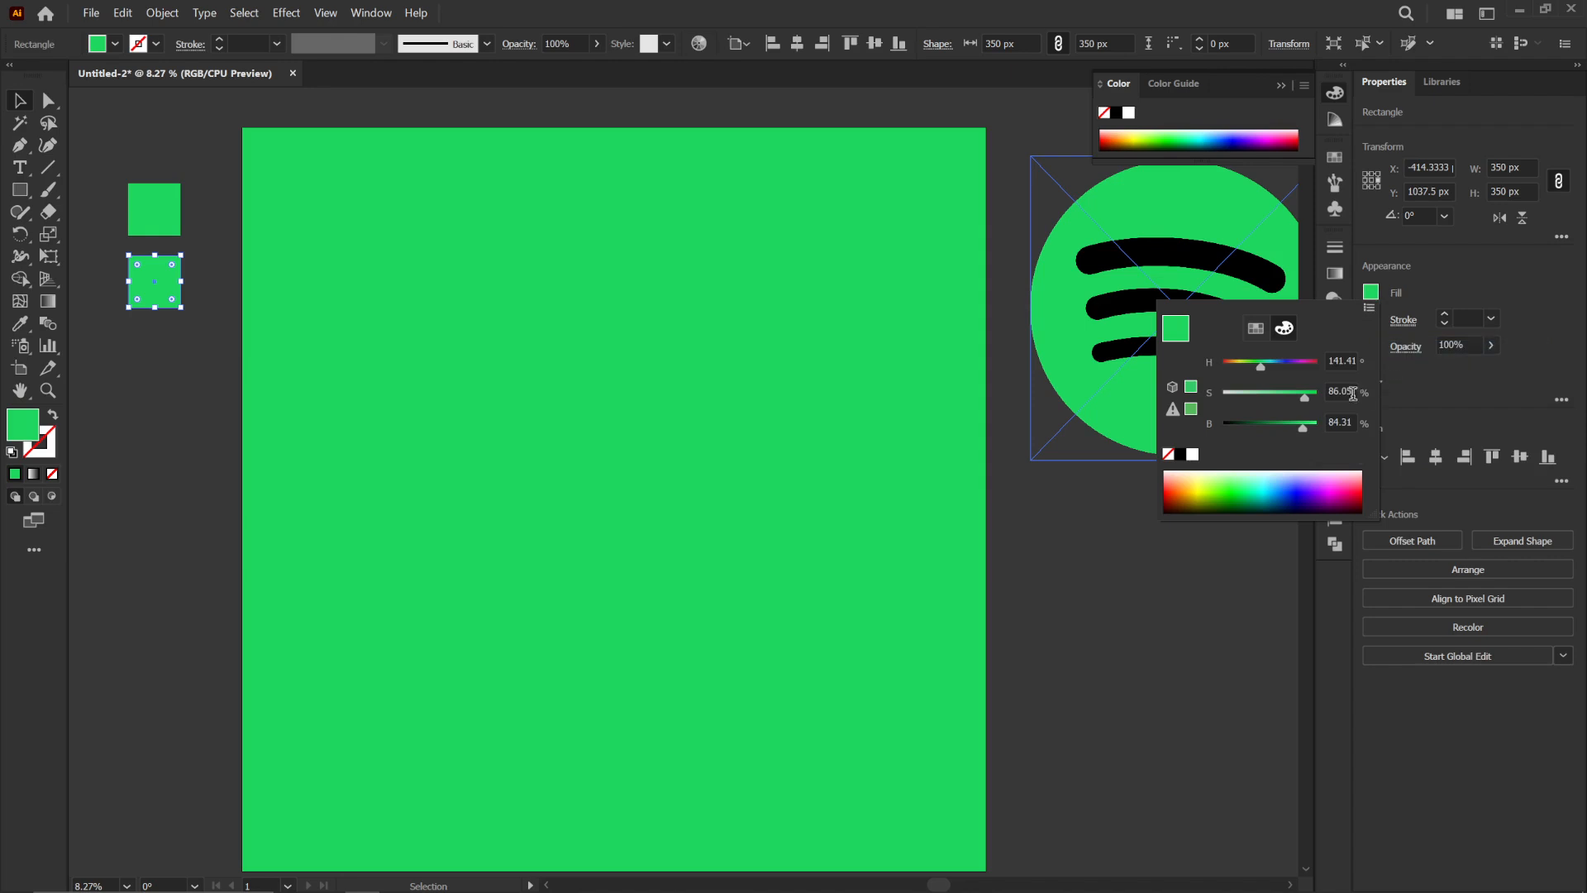
left_click_drag(1294, 423, 1248, 425)
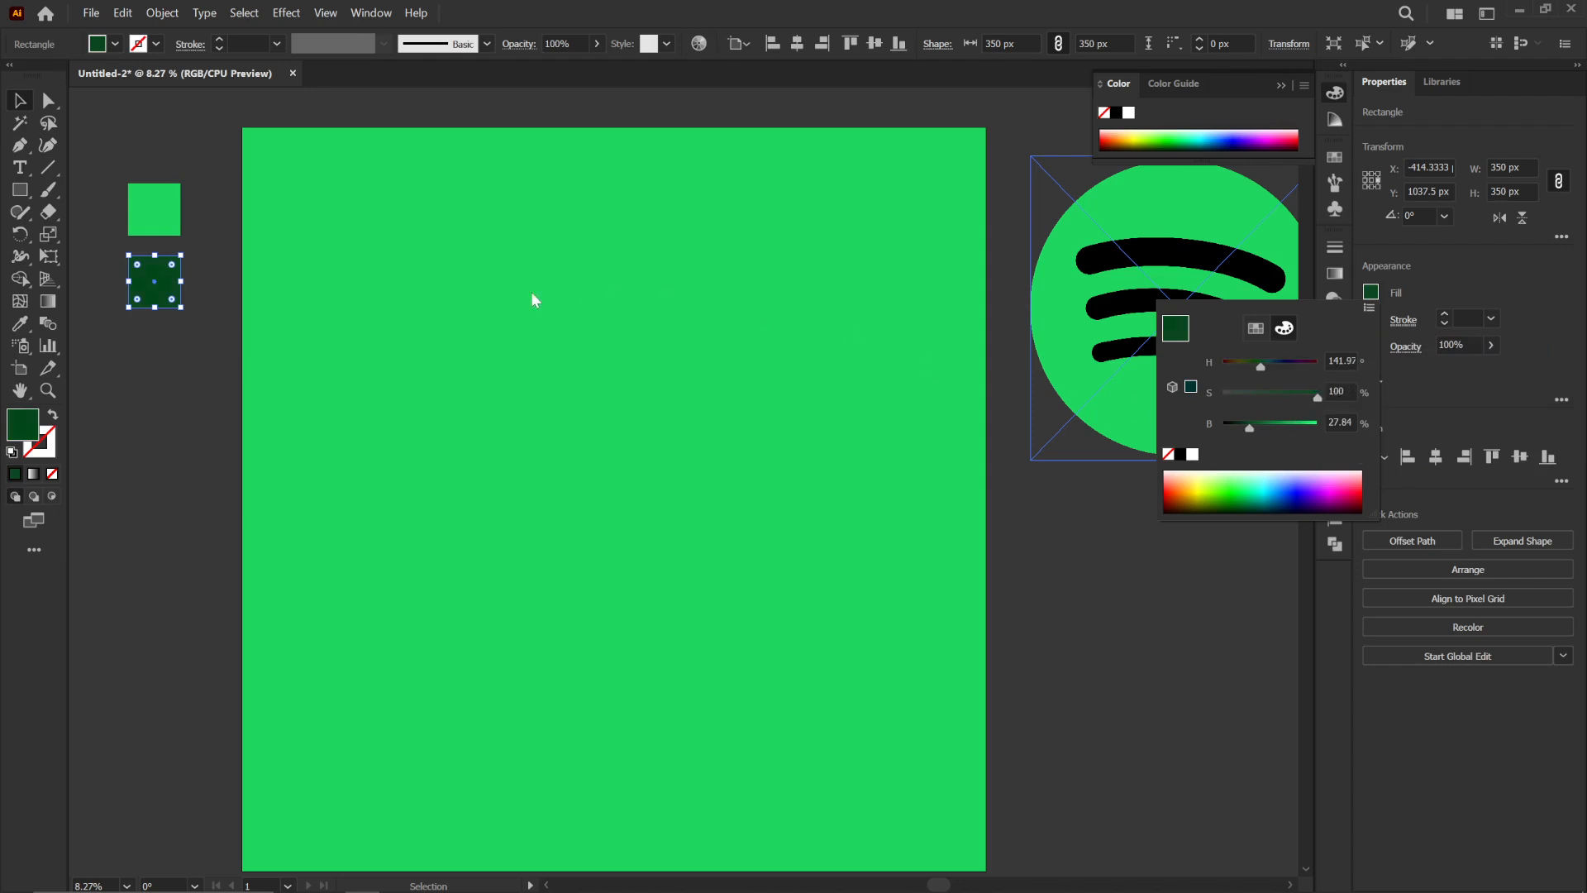
Step: Change the upper small square's fill to a more saturated green
left_click(172, 205)
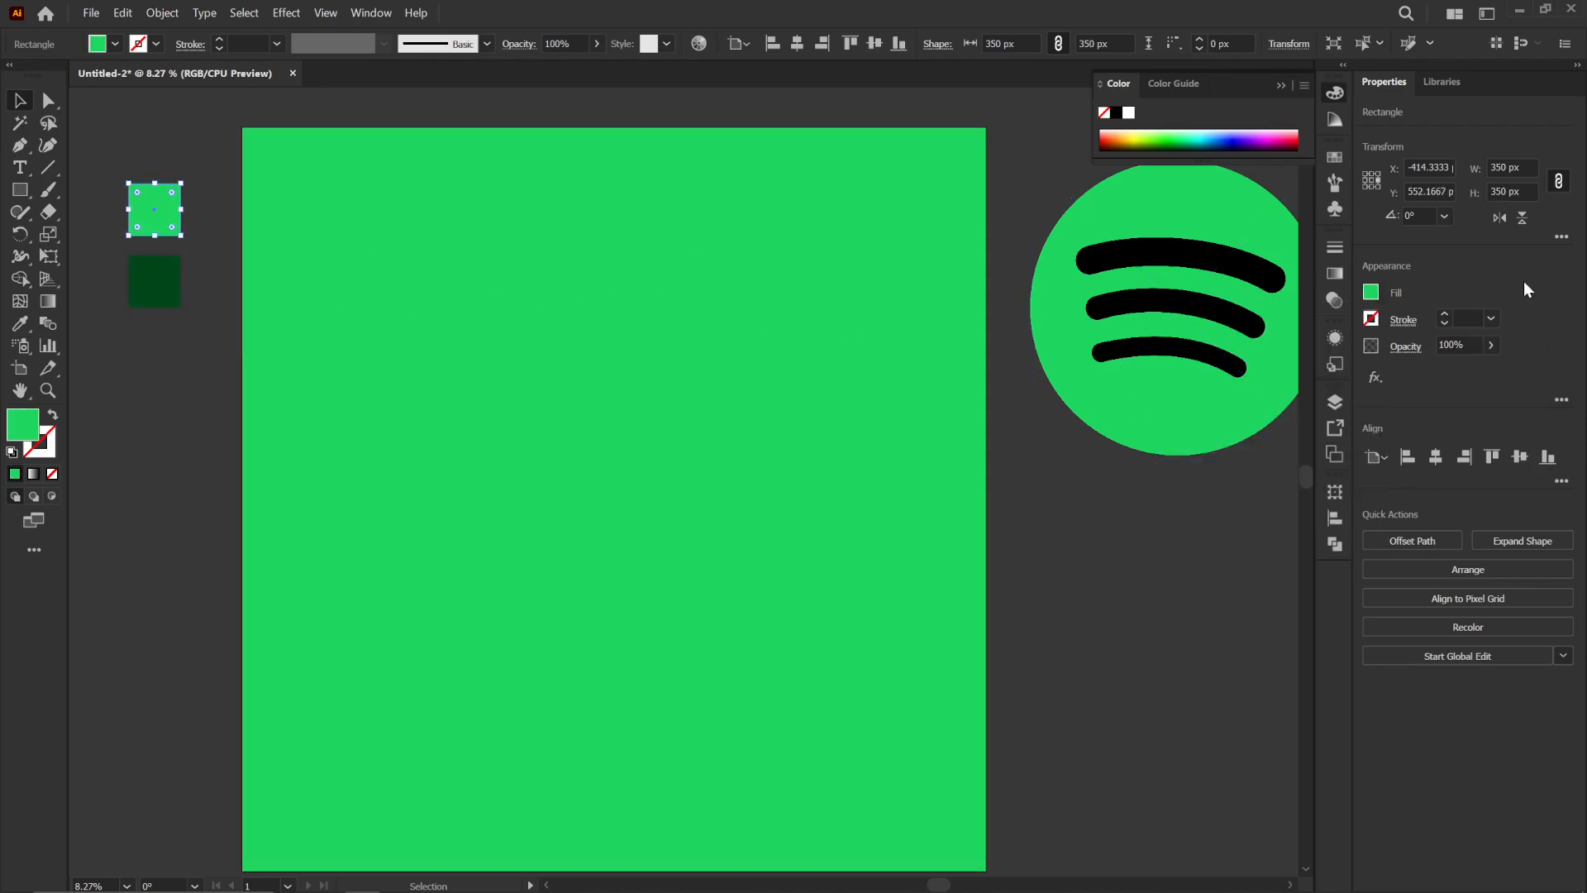
left_click(1371, 293)
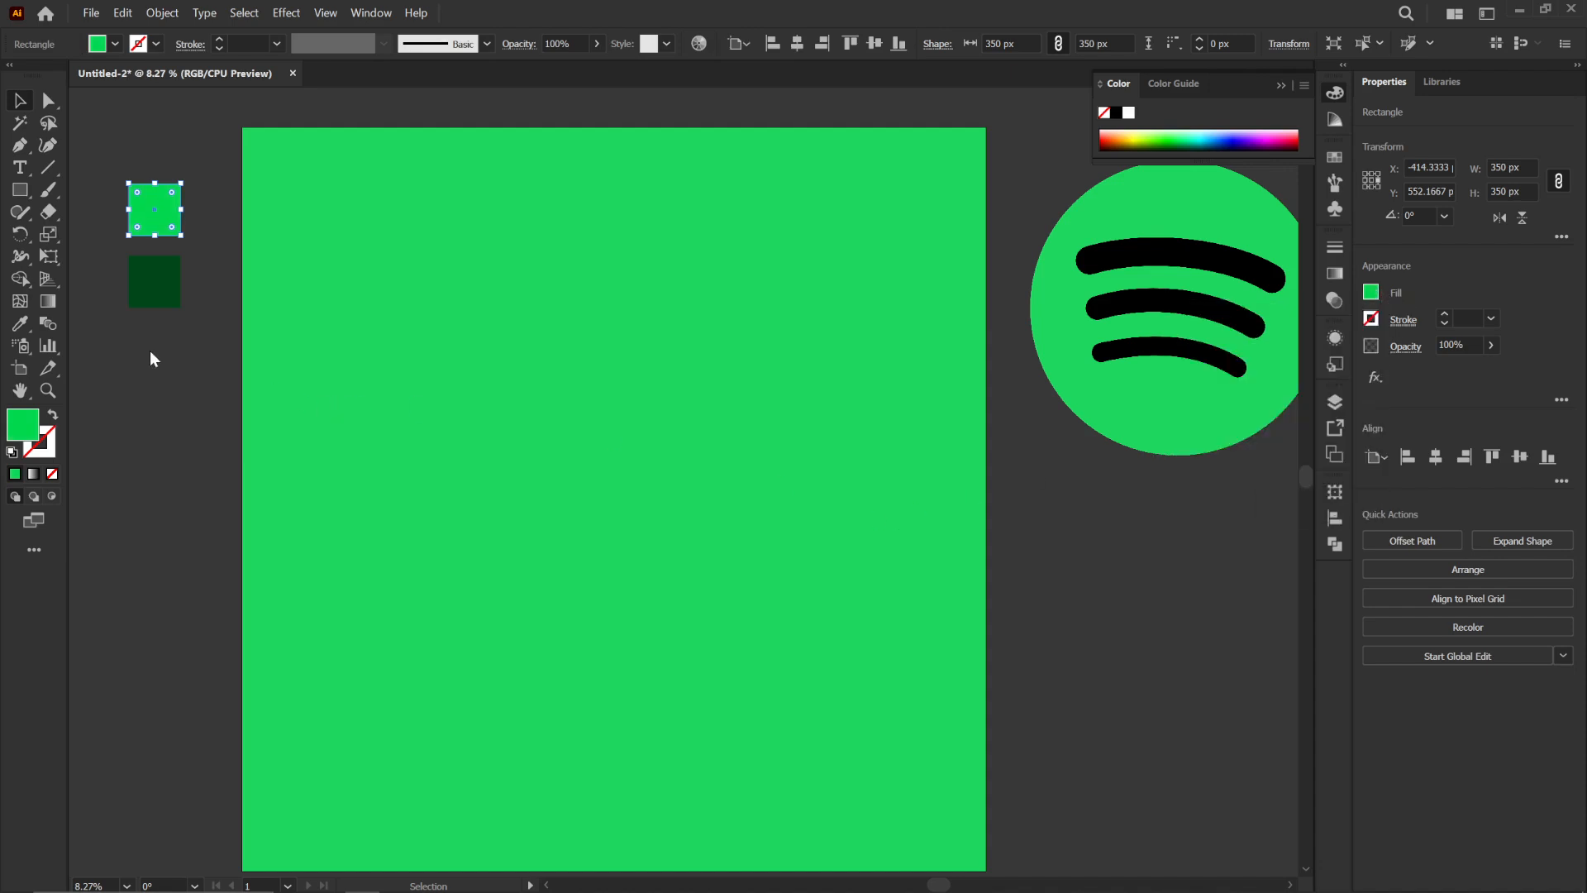
left_click_drag(112, 130, 171, 319)
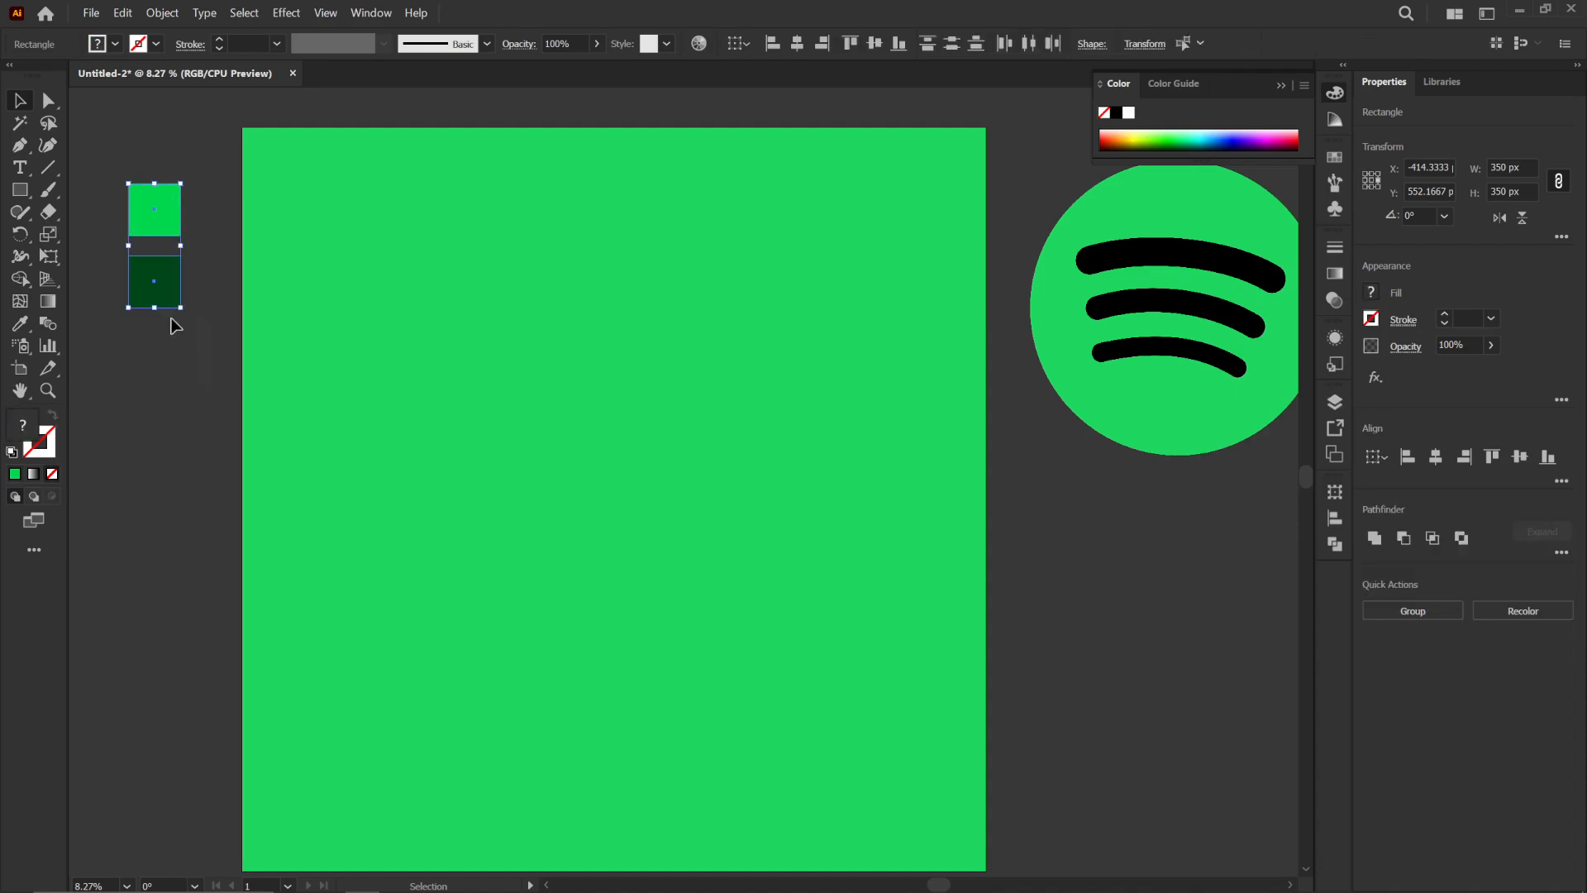
left_click(206, 485)
Step: Apply a radial gradient to the artboard-sized rectangle and sample its centre stop from the bright green square
left_click(602, 348)
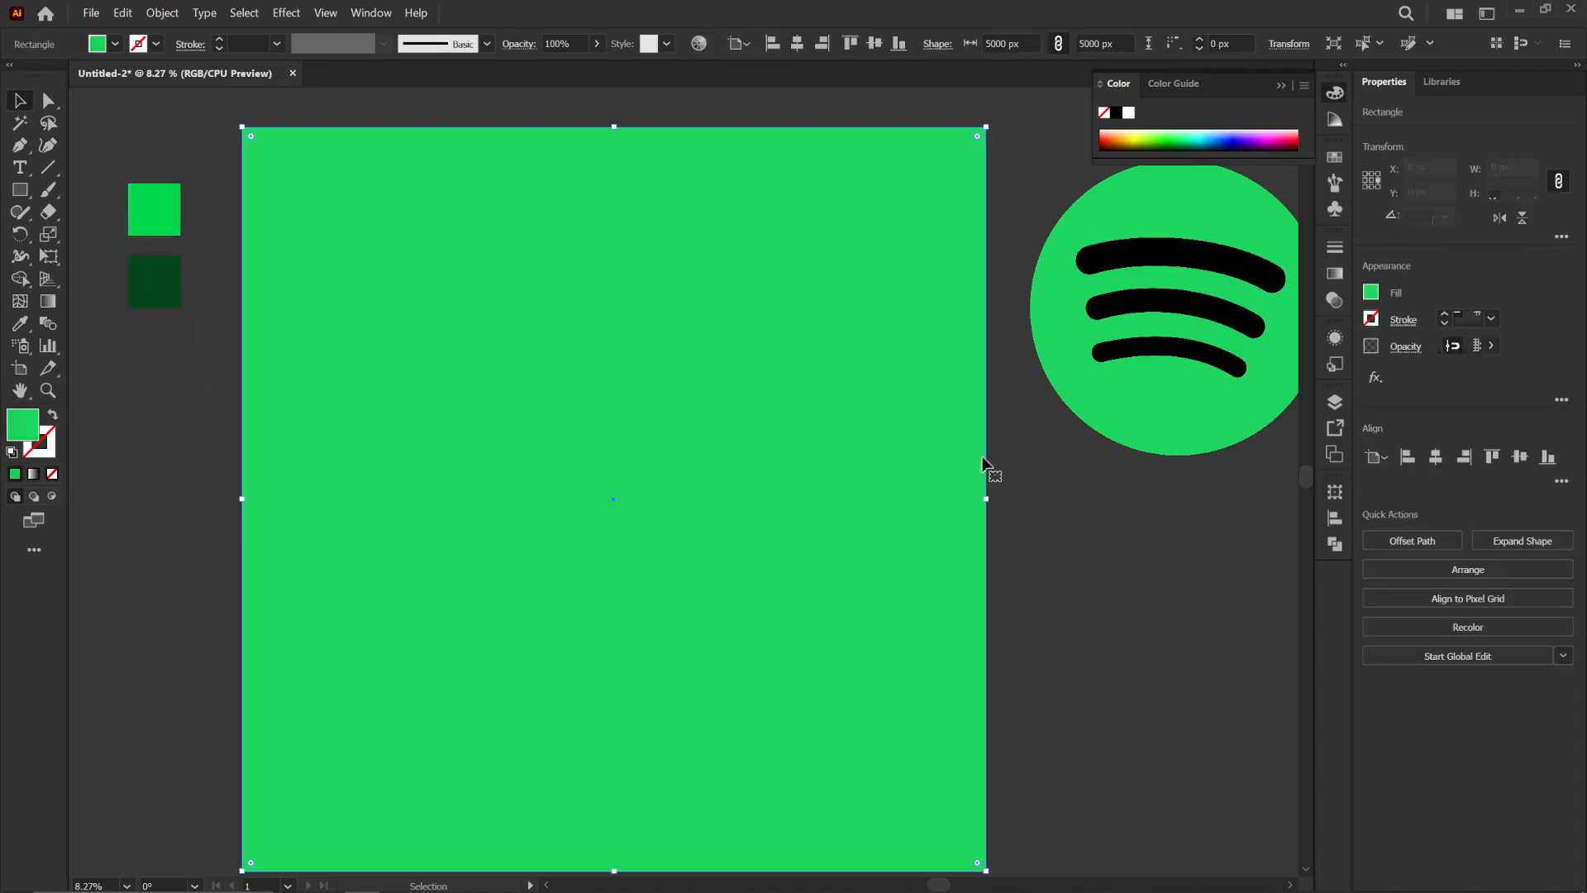
left_click(1341, 280)
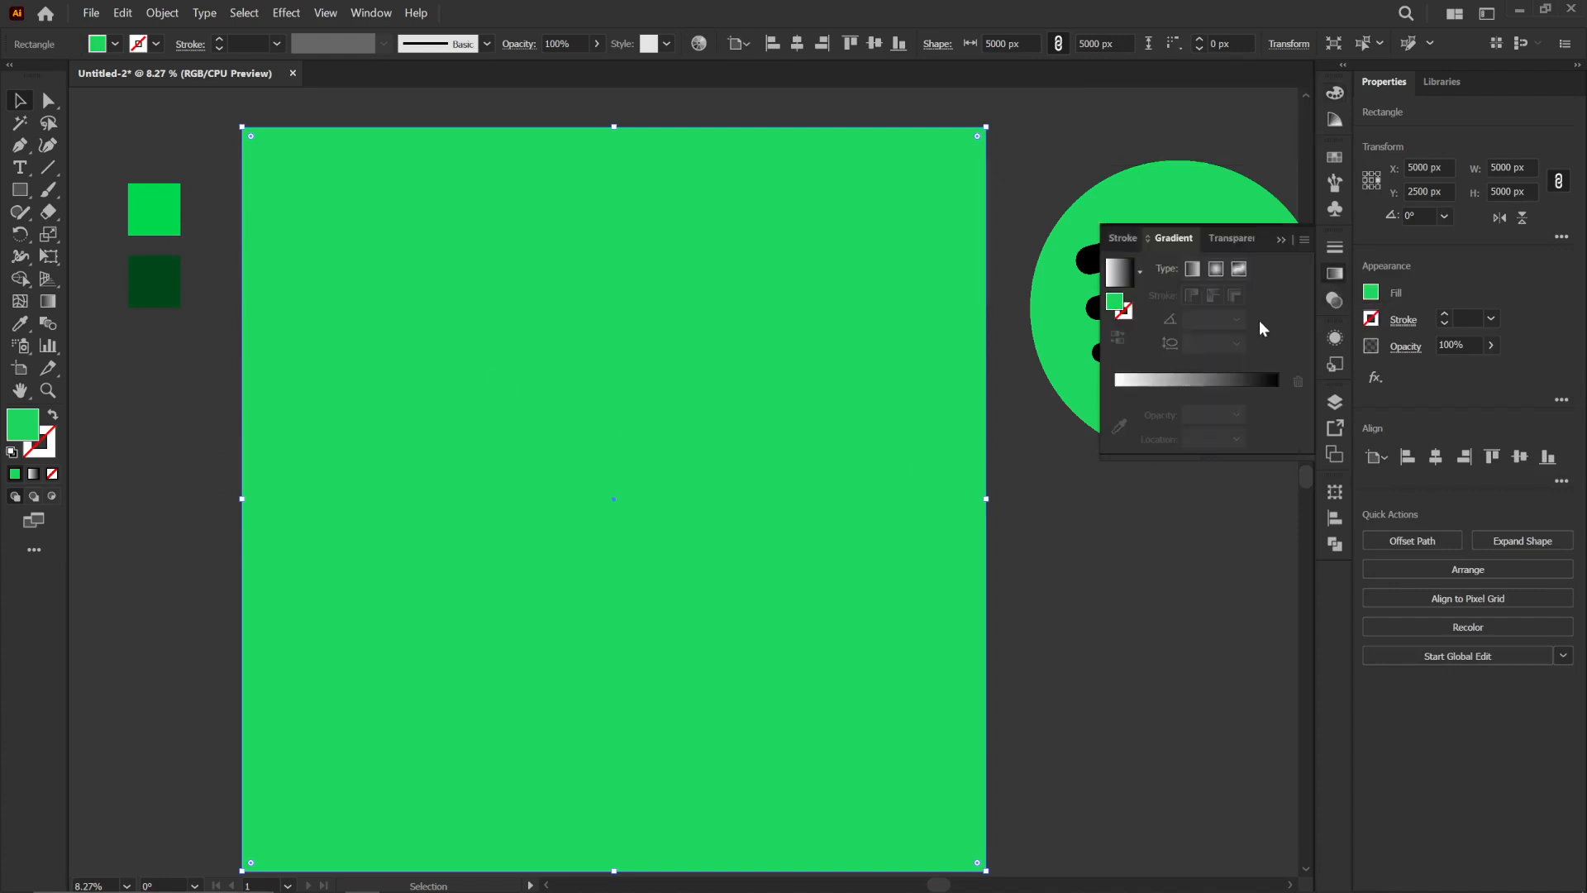
left_click(1215, 270)
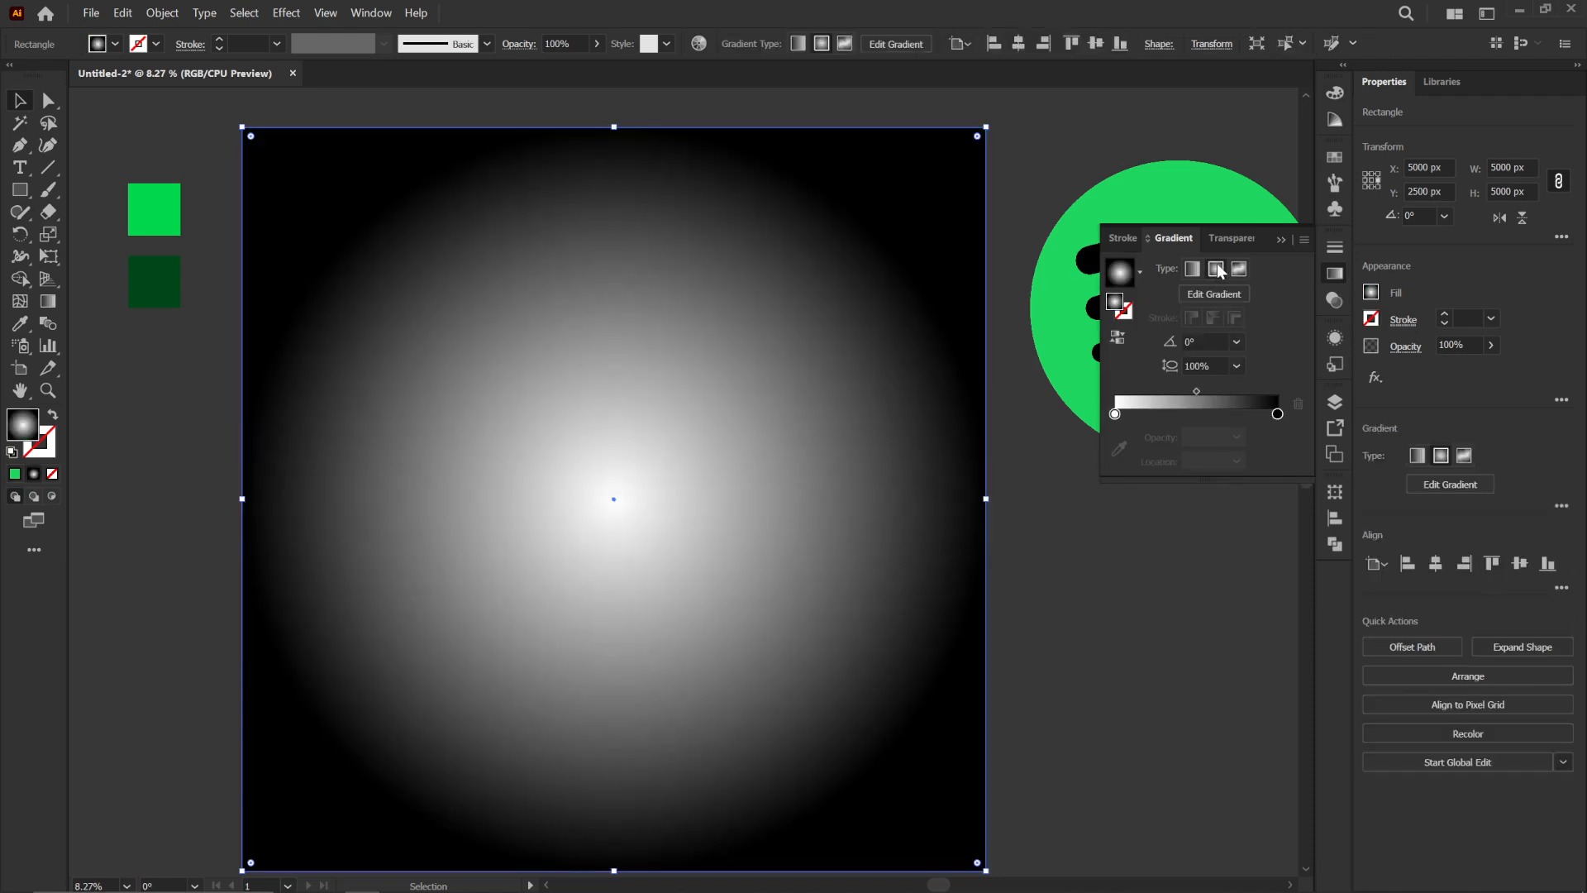
left_click(1115, 415)
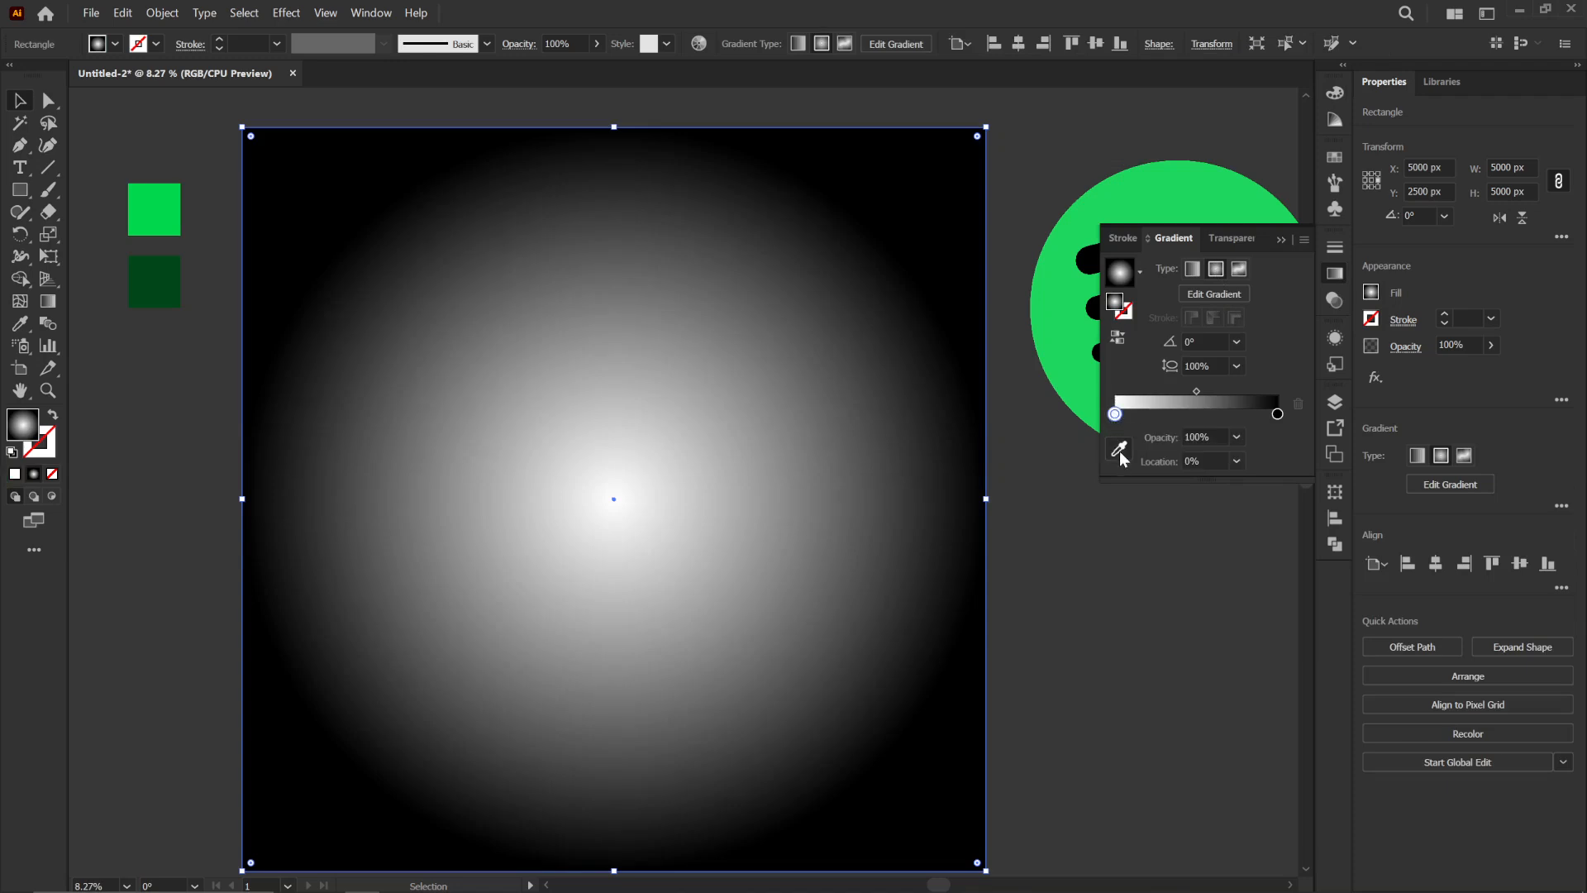
left_click(1121, 450)
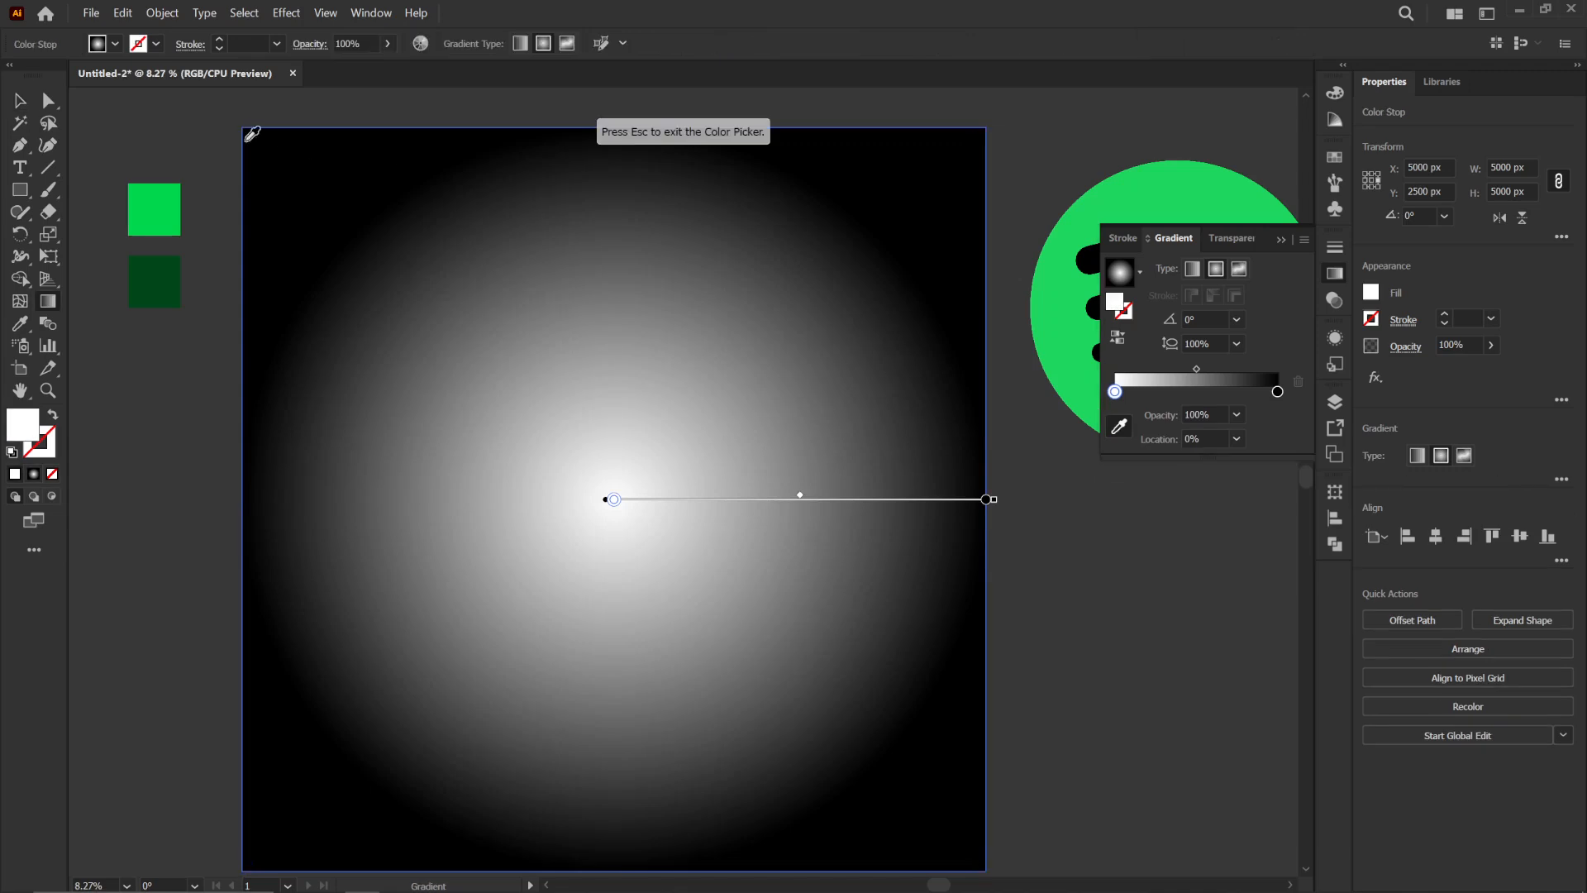
left_click(169, 202)
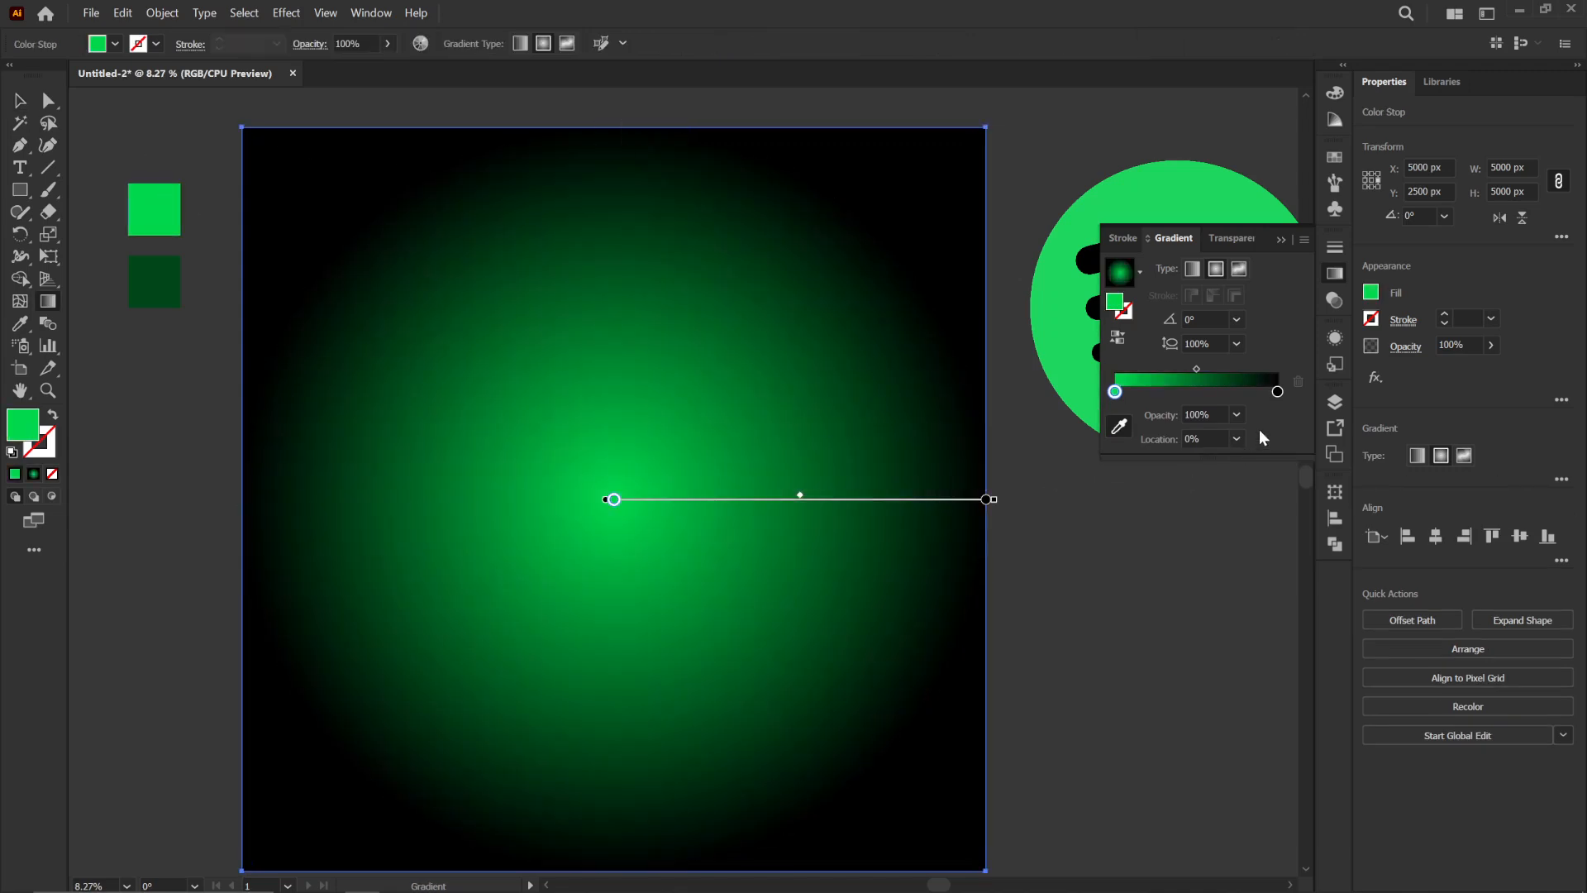
Step: Set the radial gradient's outer colour stop to the dark green sampled from the lower small square
left_click(1277, 392)
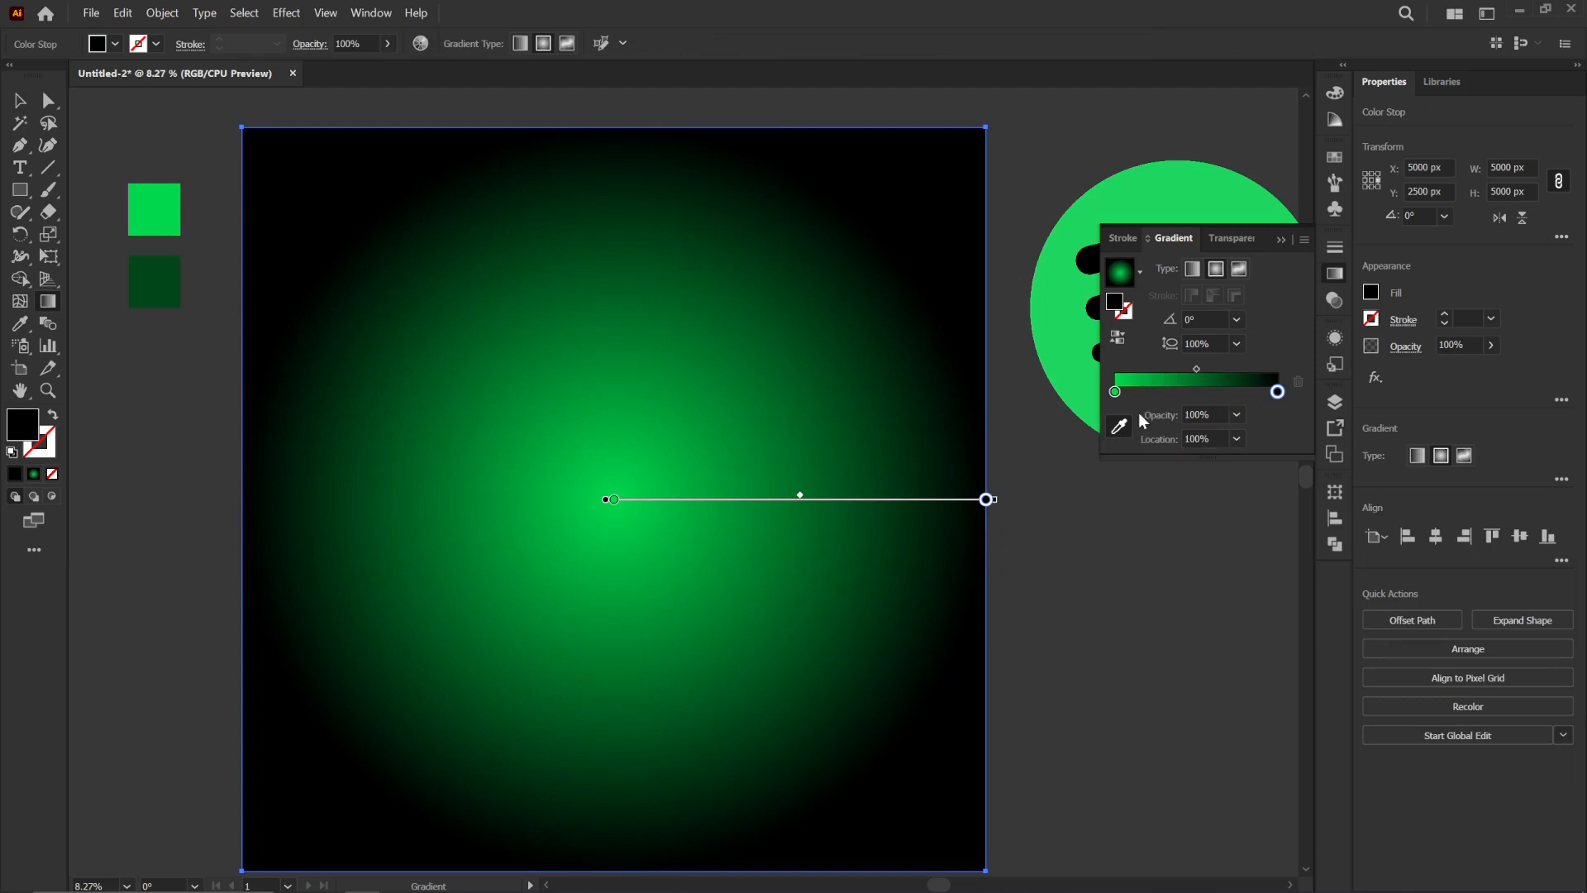
left_click(1119, 426)
left_click(160, 271)
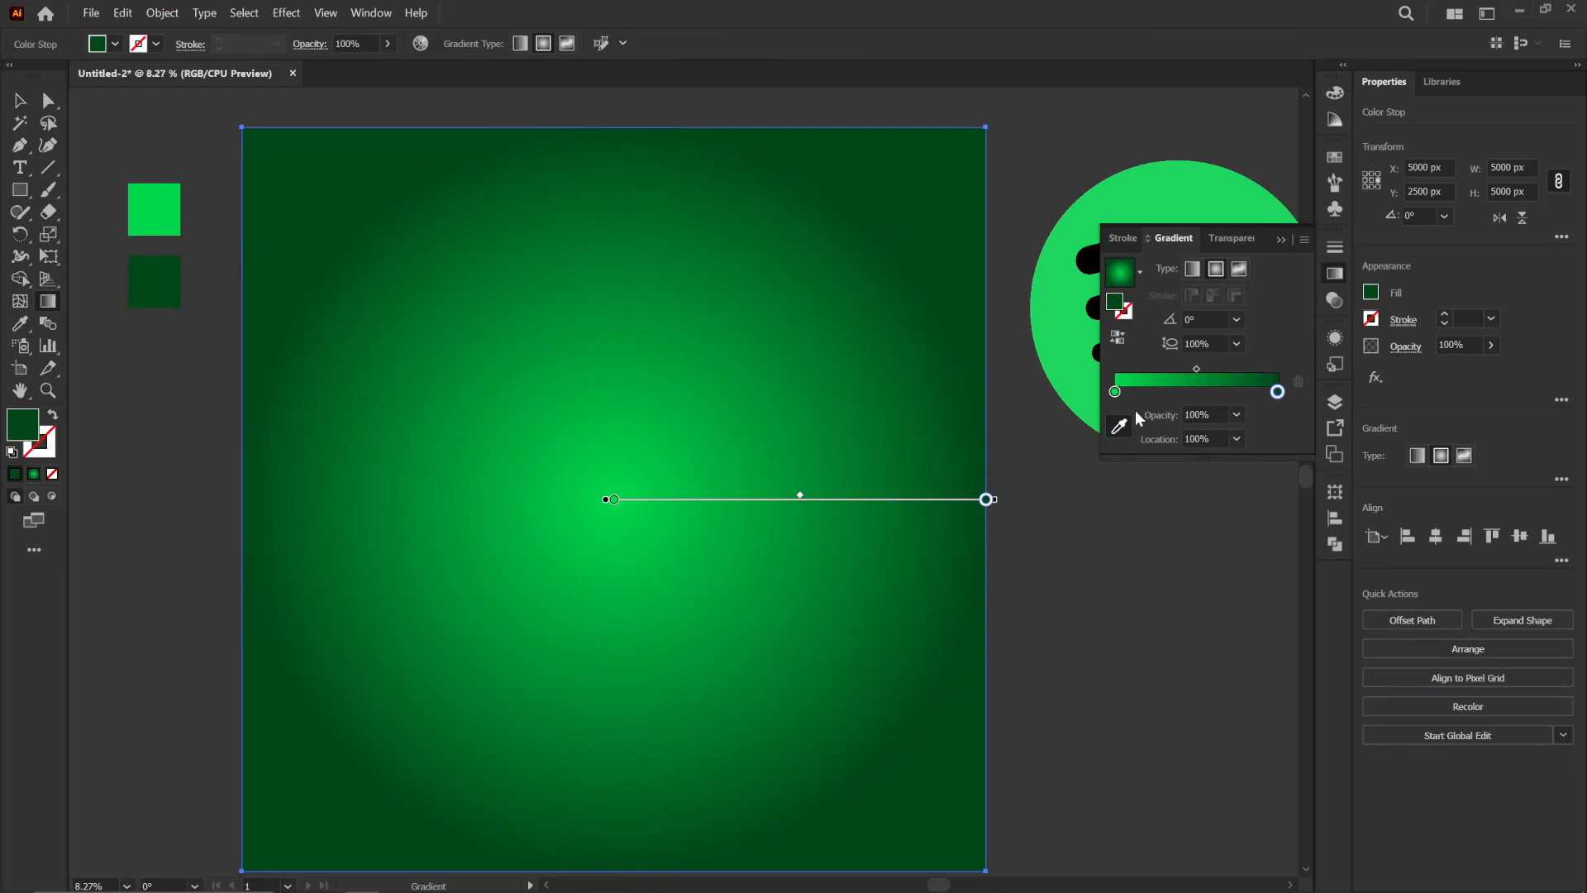
double_click(1278, 392)
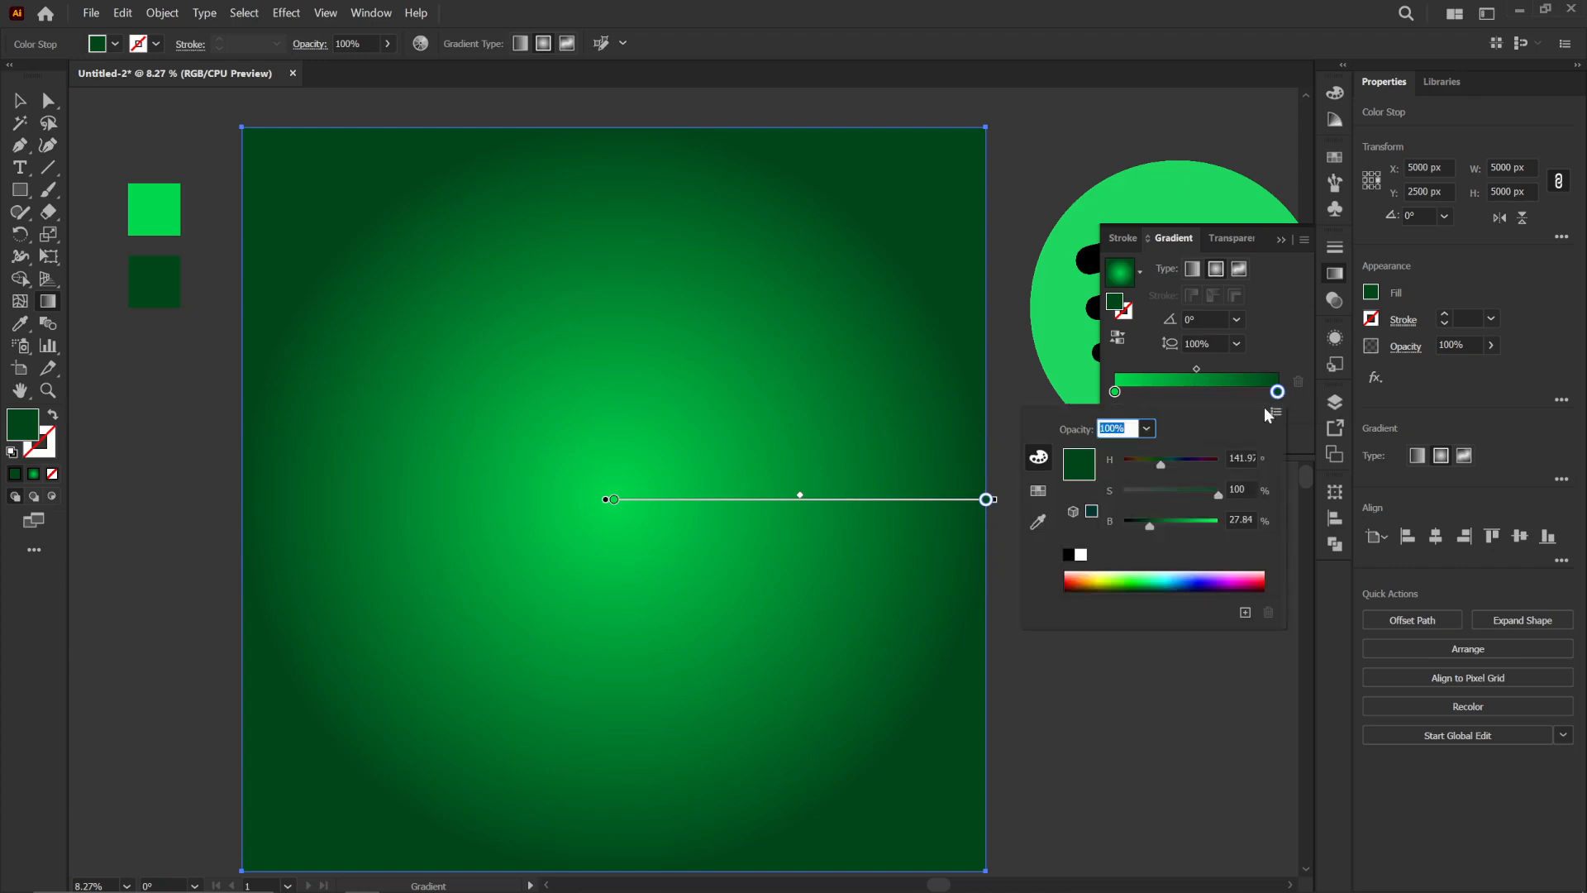
left_click(1261, 333)
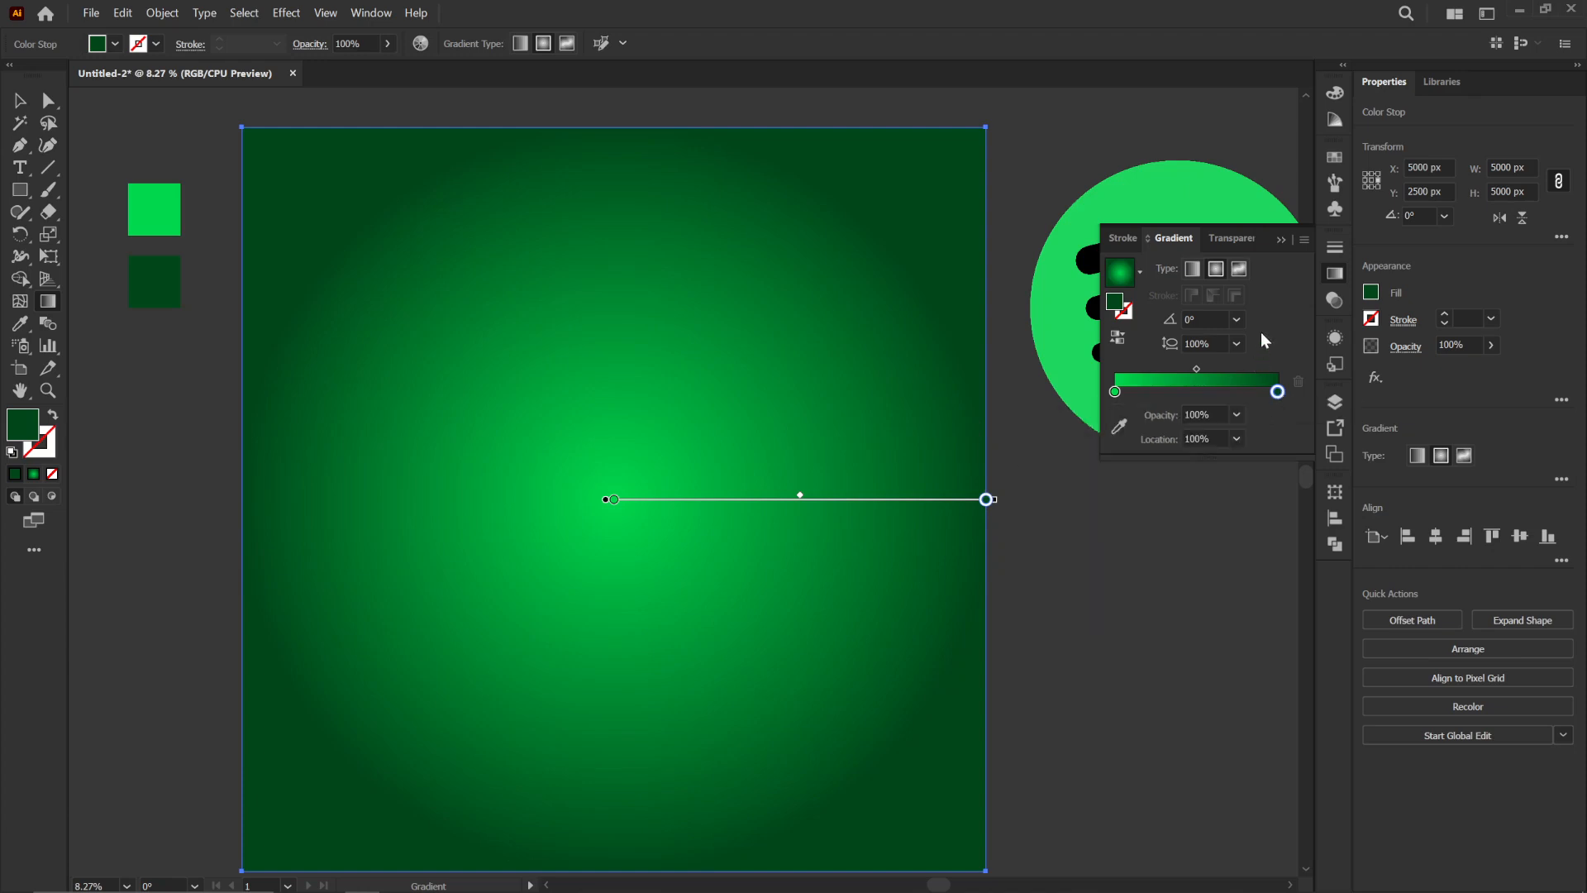
Step: Darken the gradient's outer colour stop to about 14% brightness
double_click(1277, 391)
left_click_drag(1149, 525, 1135, 524)
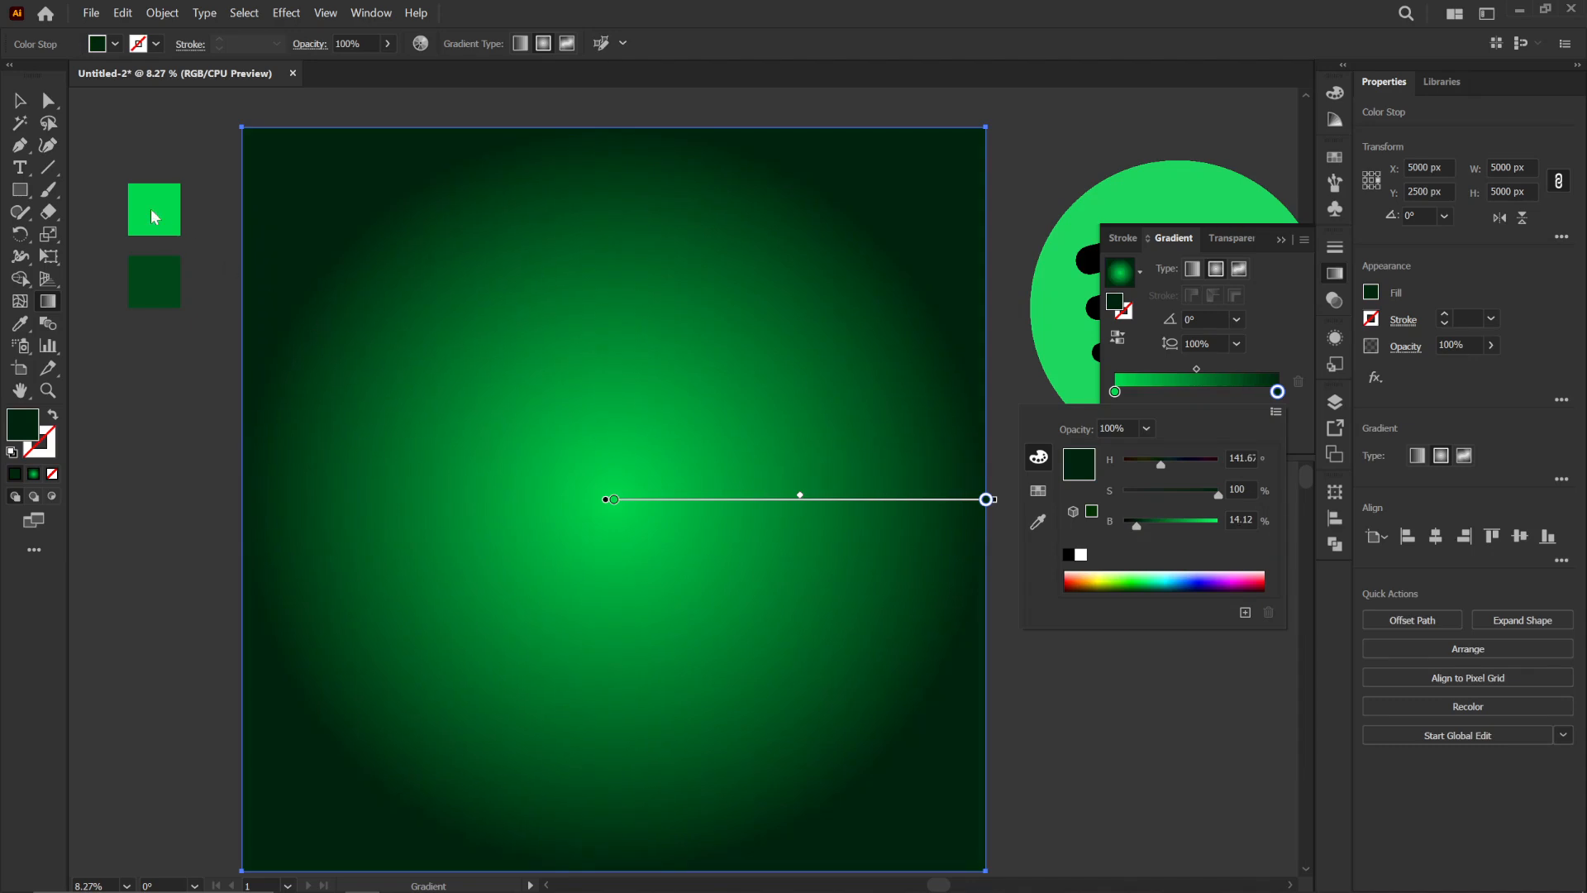
left_click(1285, 239)
left_click(1283, 241)
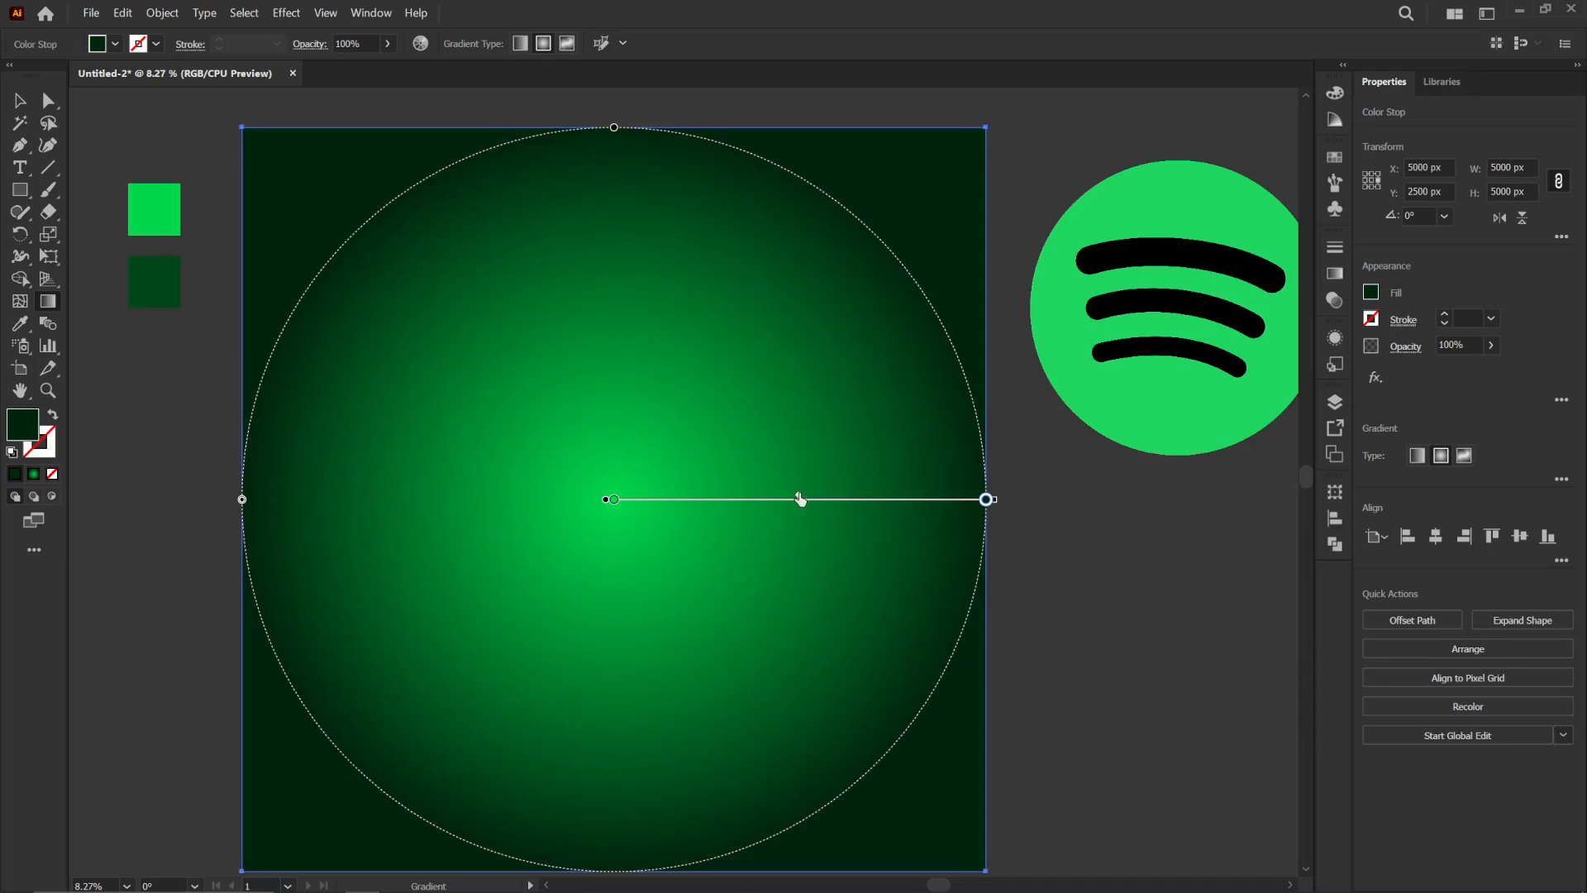
Step: Shift the gradient's midpoint closer to the centre, set the outer stop's brightness to about 23%, and deselect the background
mouse_move(795, 498)
left_mouse_down()
mouse_move(702, 490)
mouse_move(711, 499)
left_mouse_up()
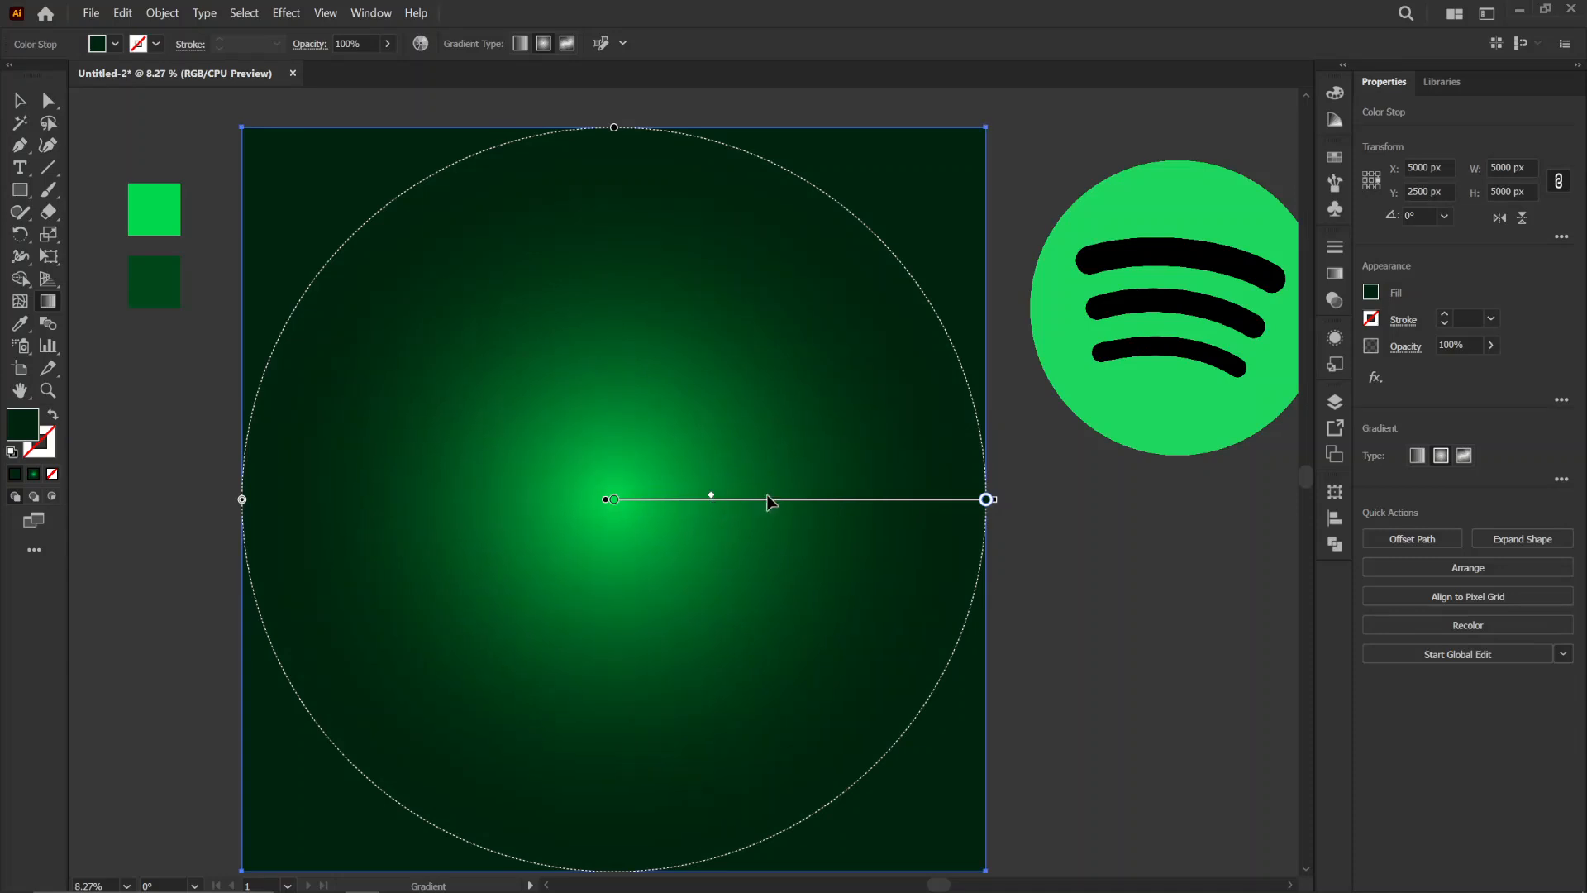
left_click(1337, 274)
double_click(1276, 391)
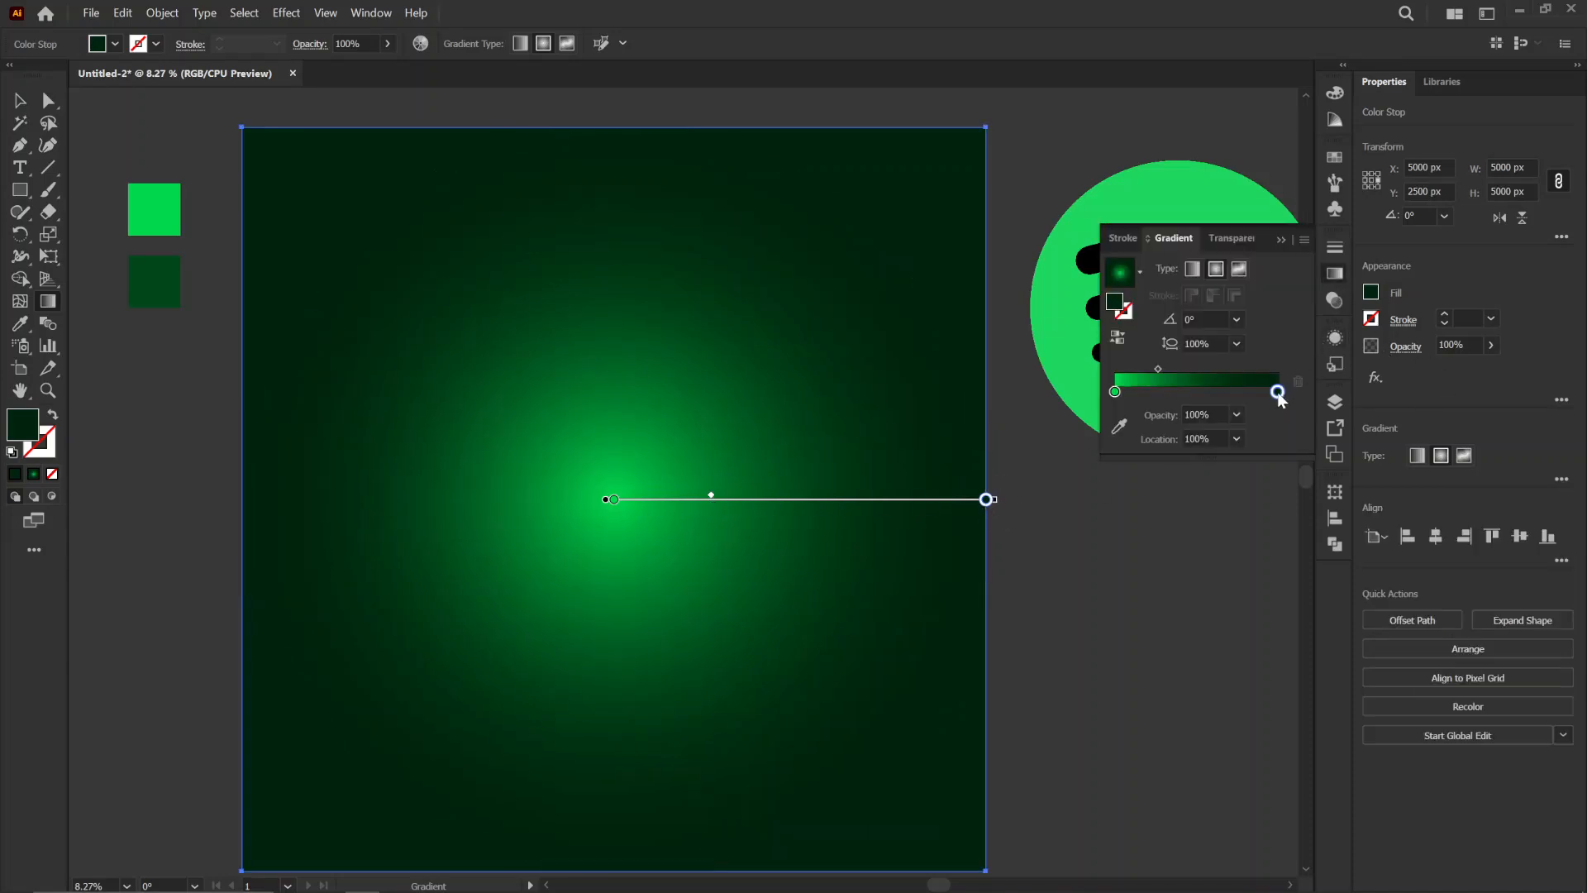
left_click_drag(1134, 520, 1140, 529)
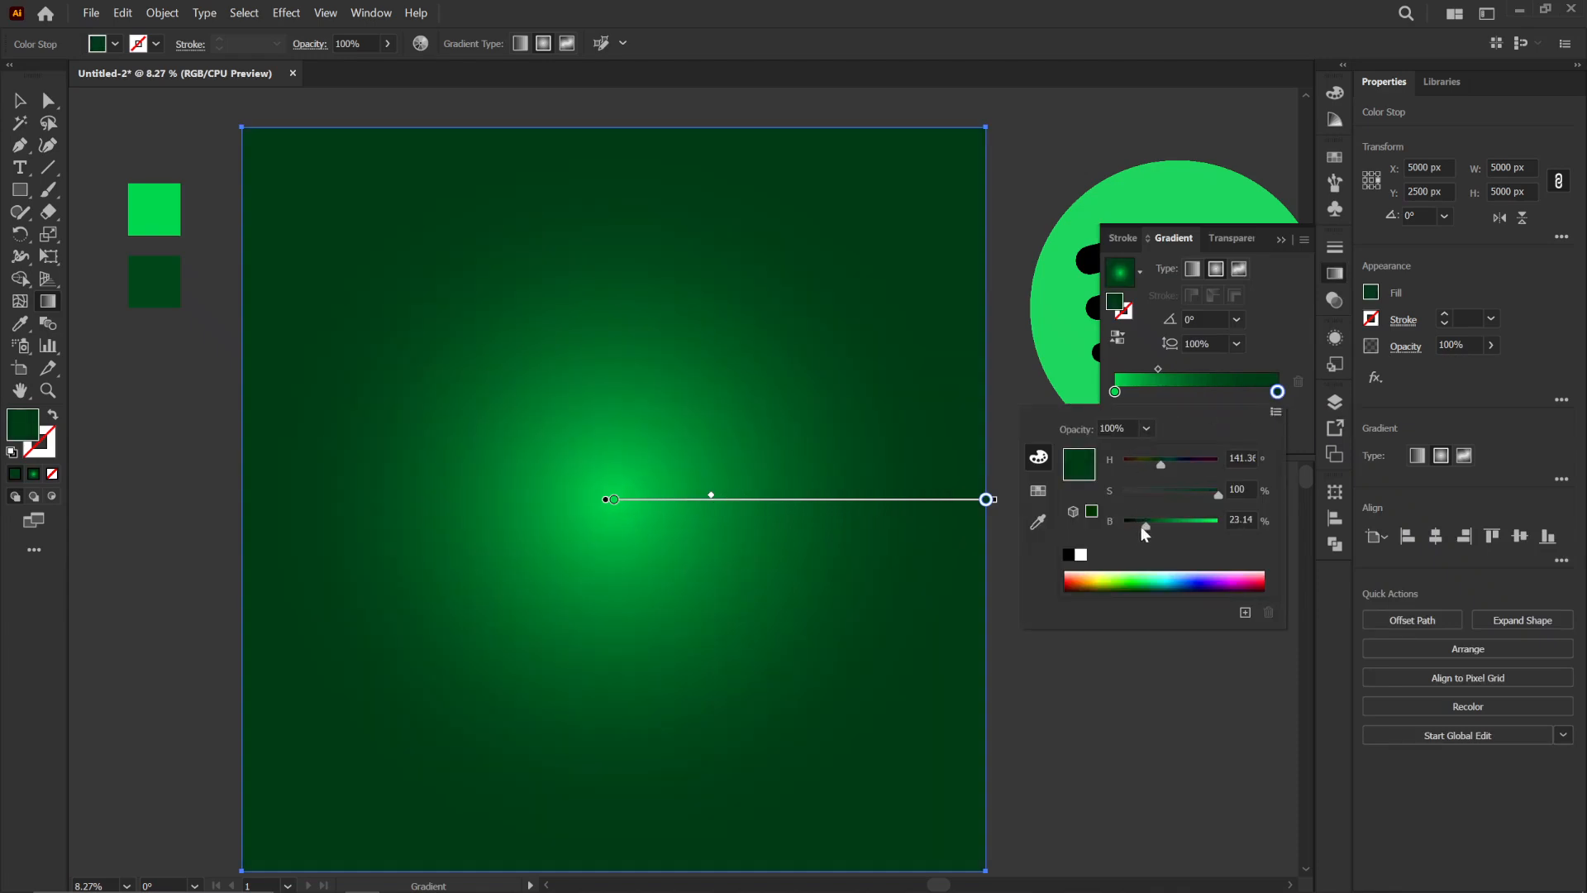
left_click(1276, 261)
left_click(1281, 239)
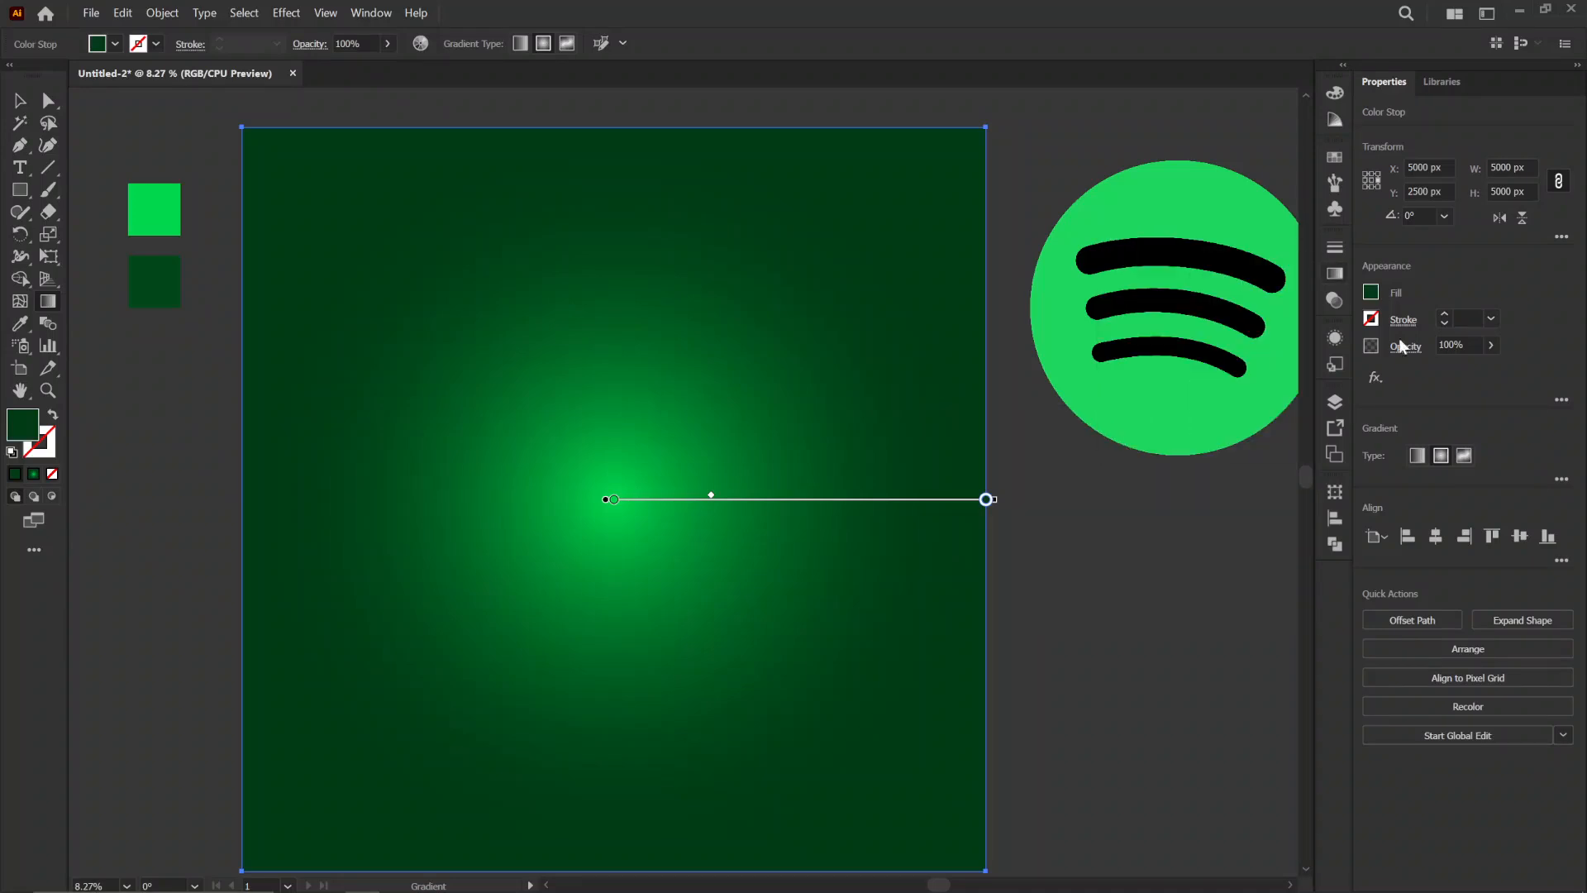
left_click(21, 100)
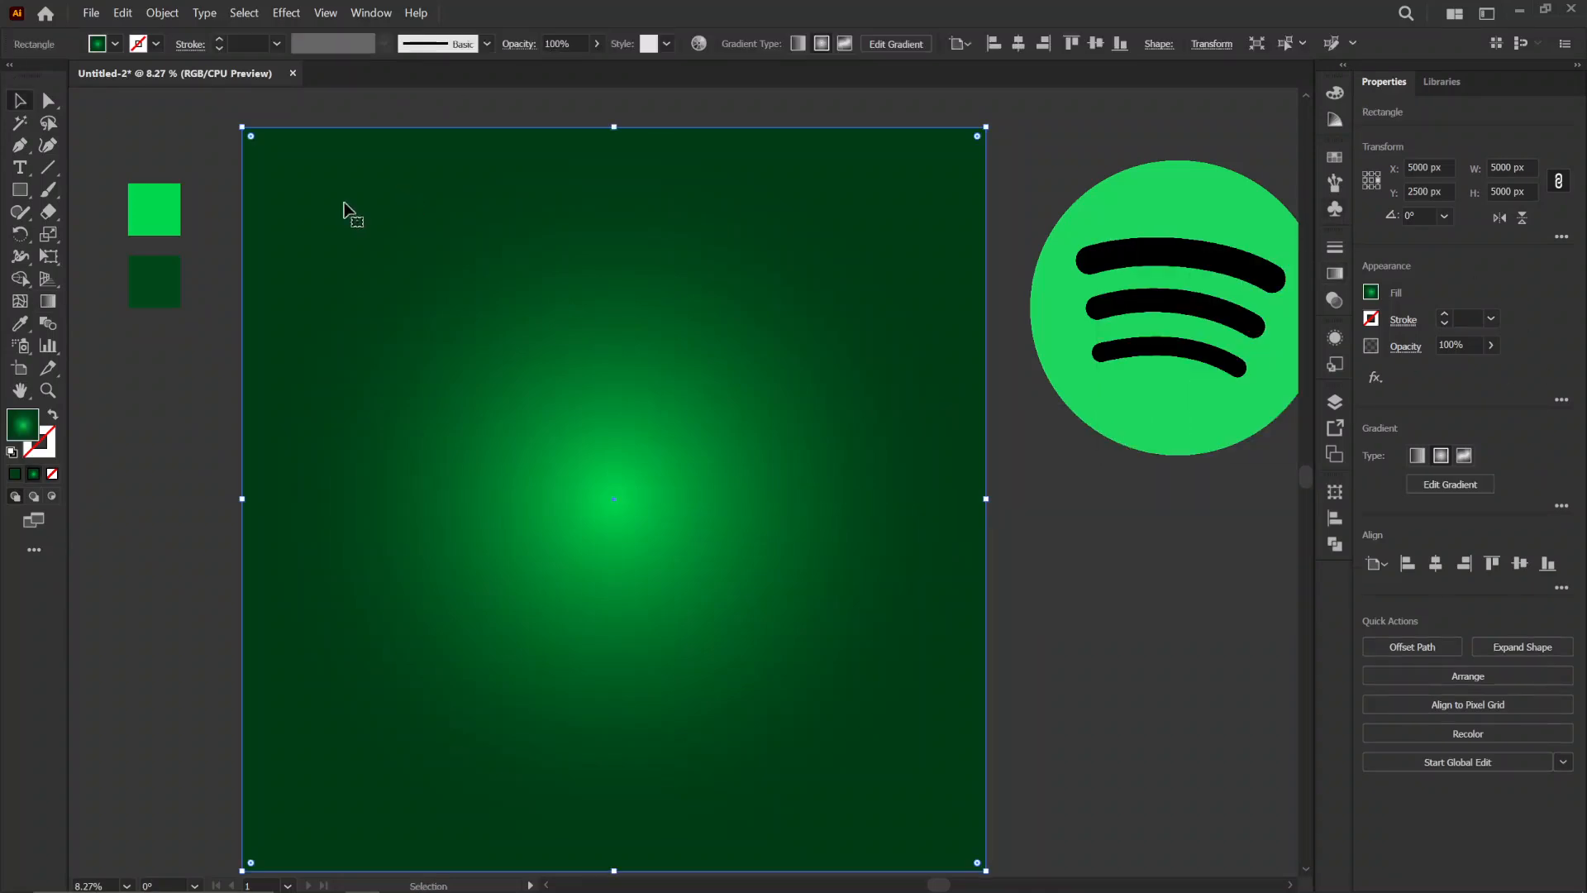
left_click(229, 274)
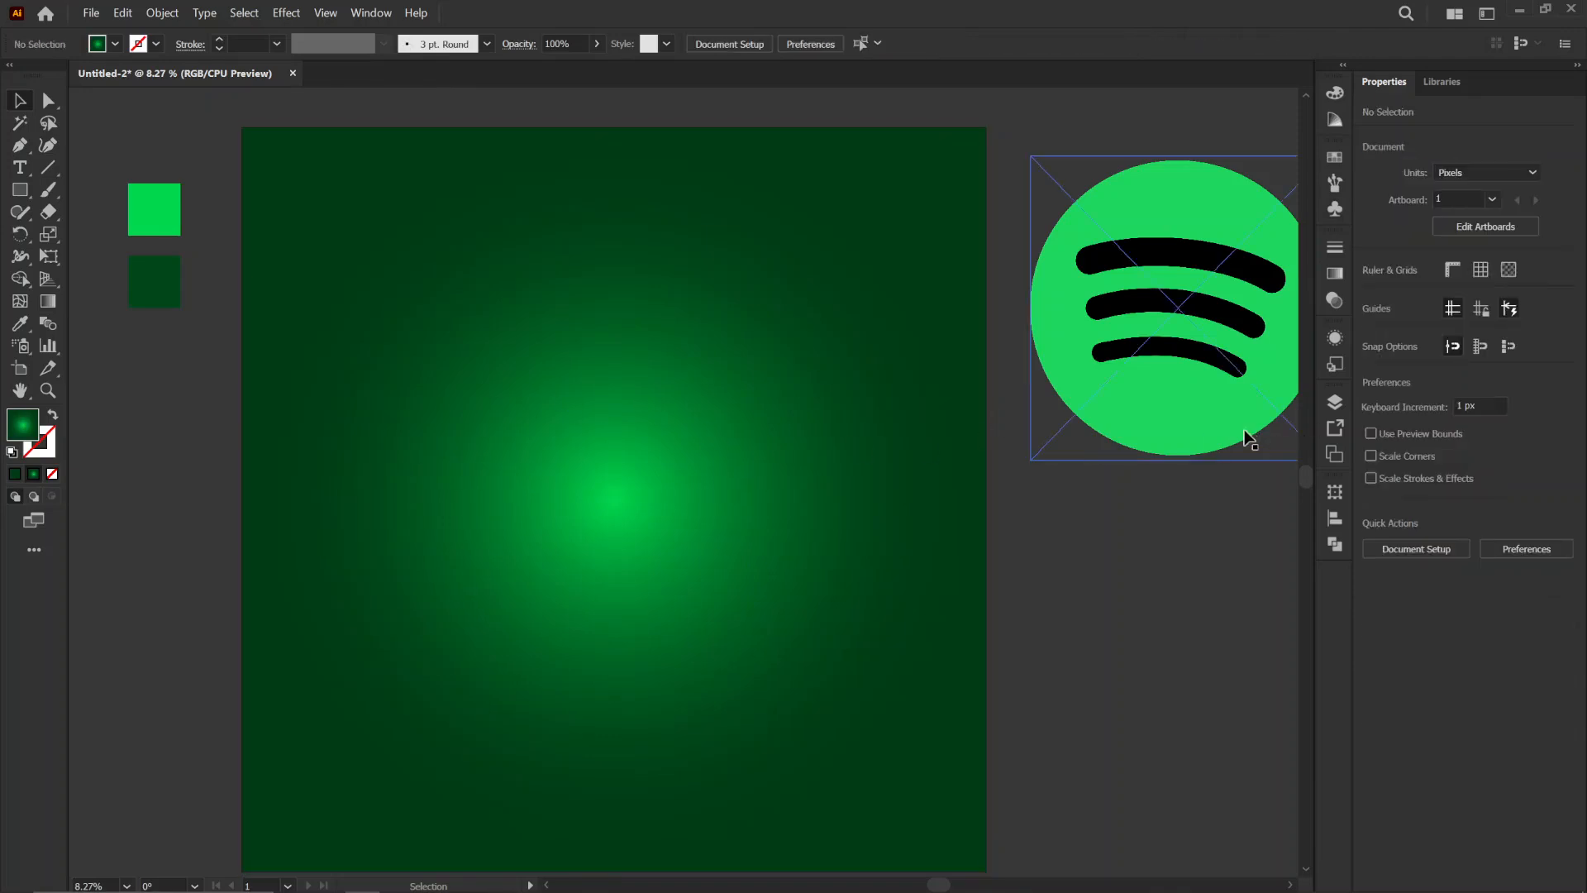
Step: Shrink the Spotify icon to about 558 px wide and place it below the two green squares beside the artboard
left_click_drag(1137, 359, 1124, 408)
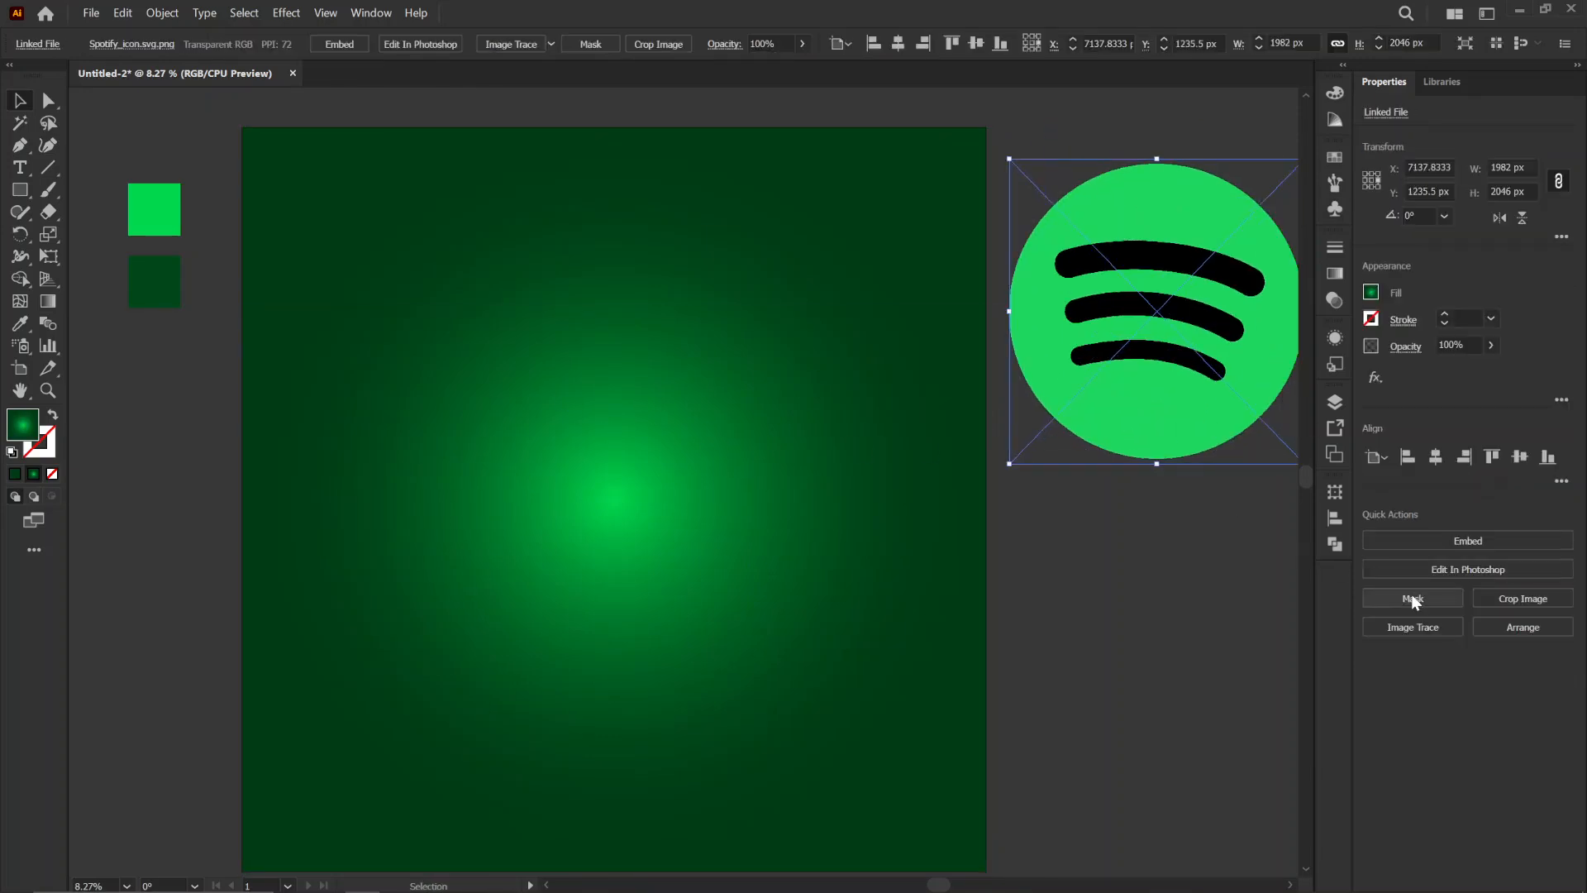
left_click(1286, 503)
left_click(1127, 372)
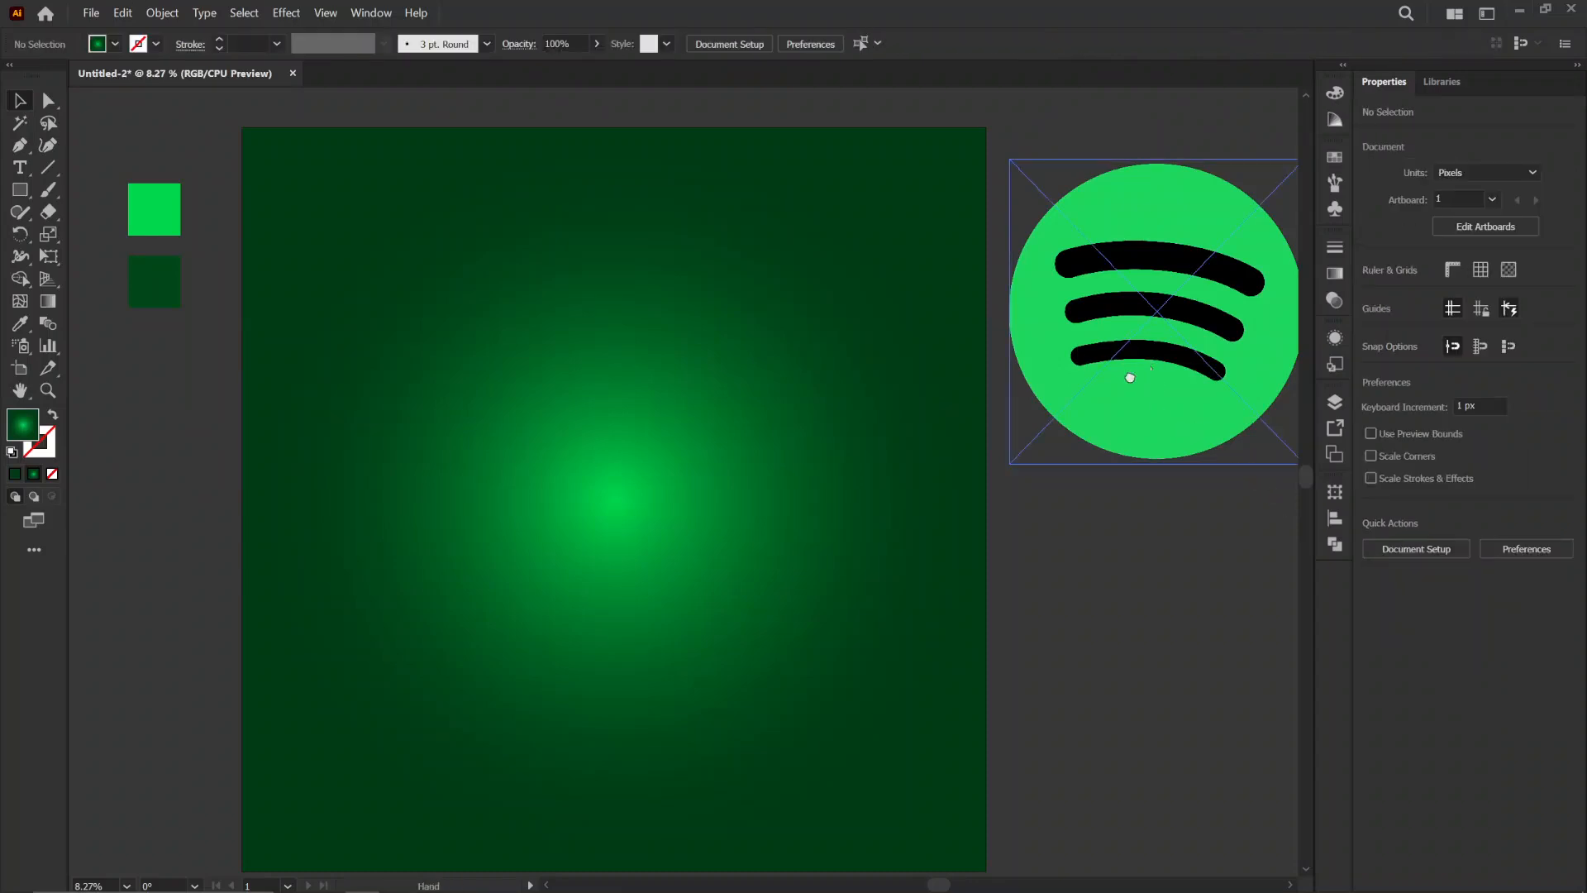
scroll(1099, 414, "right", 3)
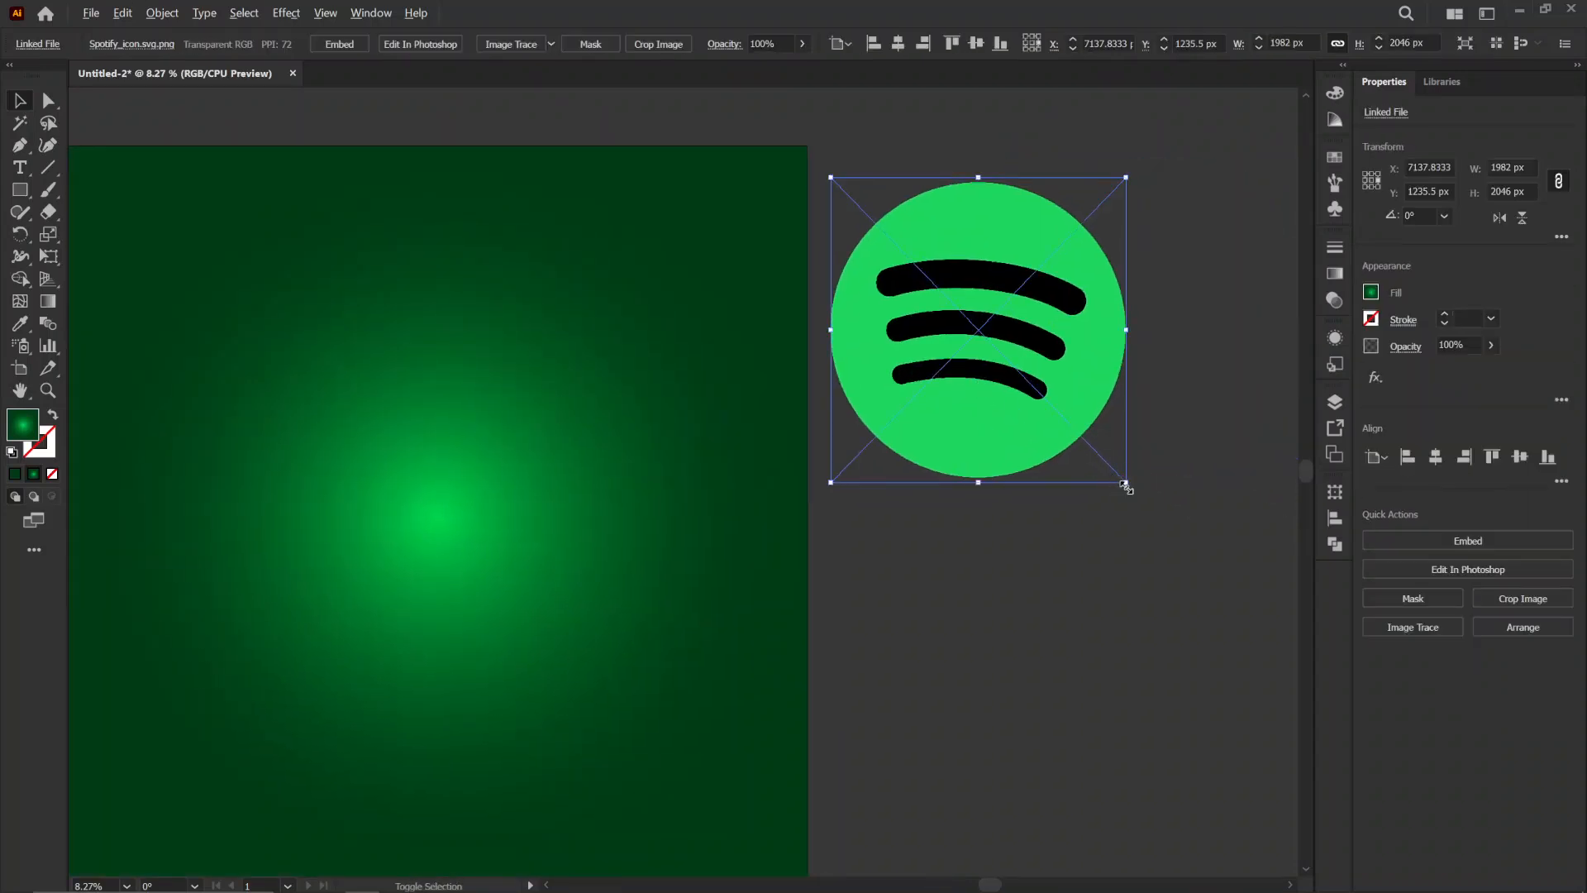
left_click_drag(1126, 483, 1074, 544)
left_click_drag(1020, 489, 1278, 587)
left_click_drag(1232, 438, 213, 607)
left_click_drag(309, 507, 273, 545)
left_click_drag(273, 652, 293, 540)
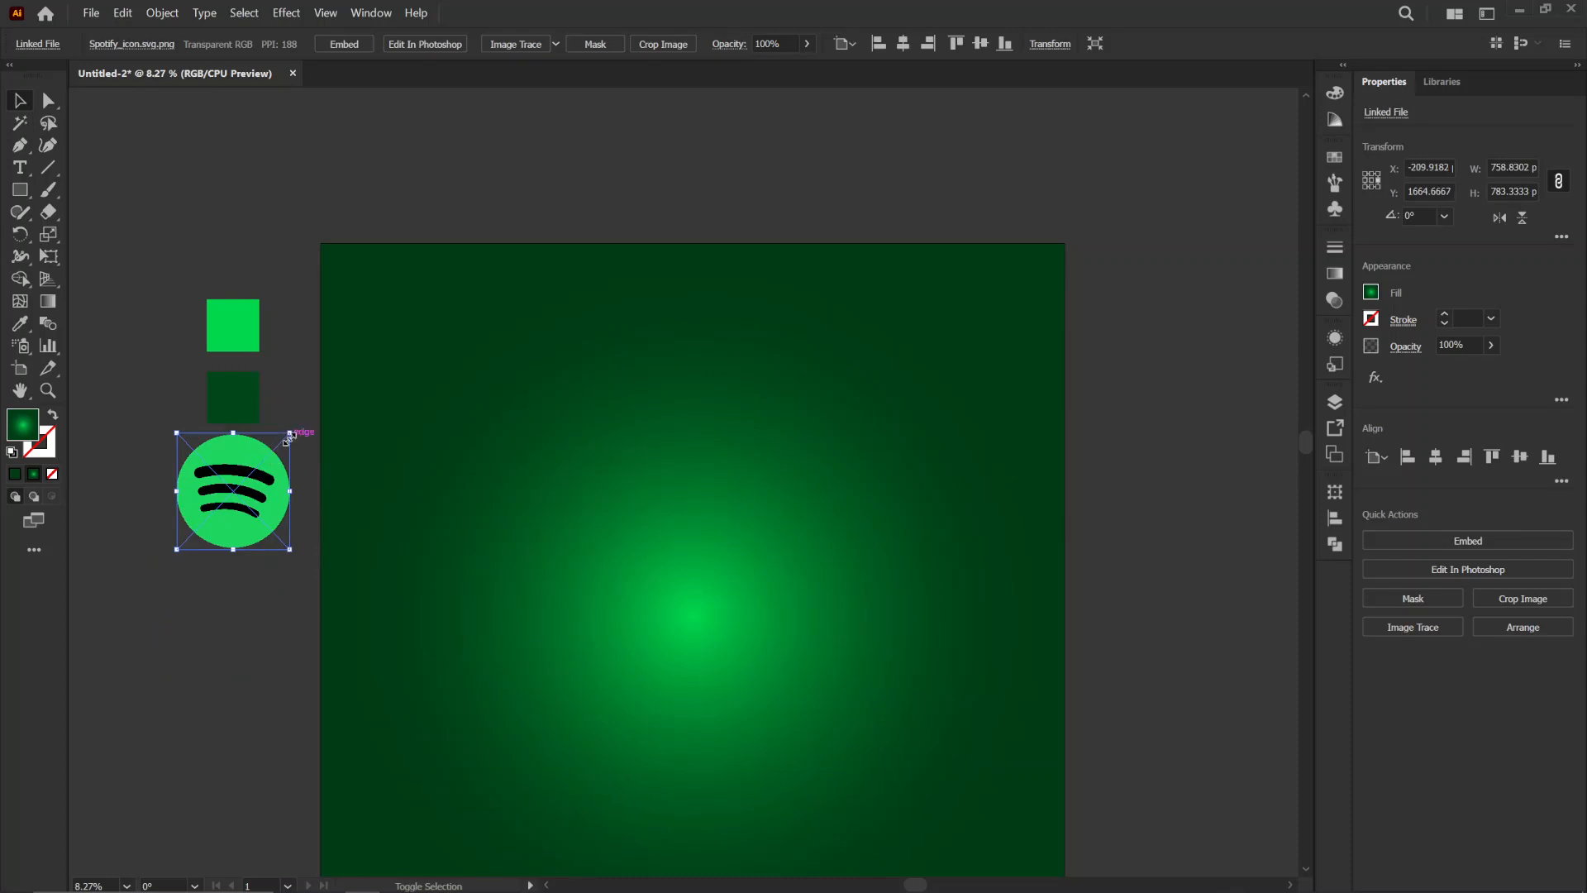
left_click_drag(289, 435, 275, 447)
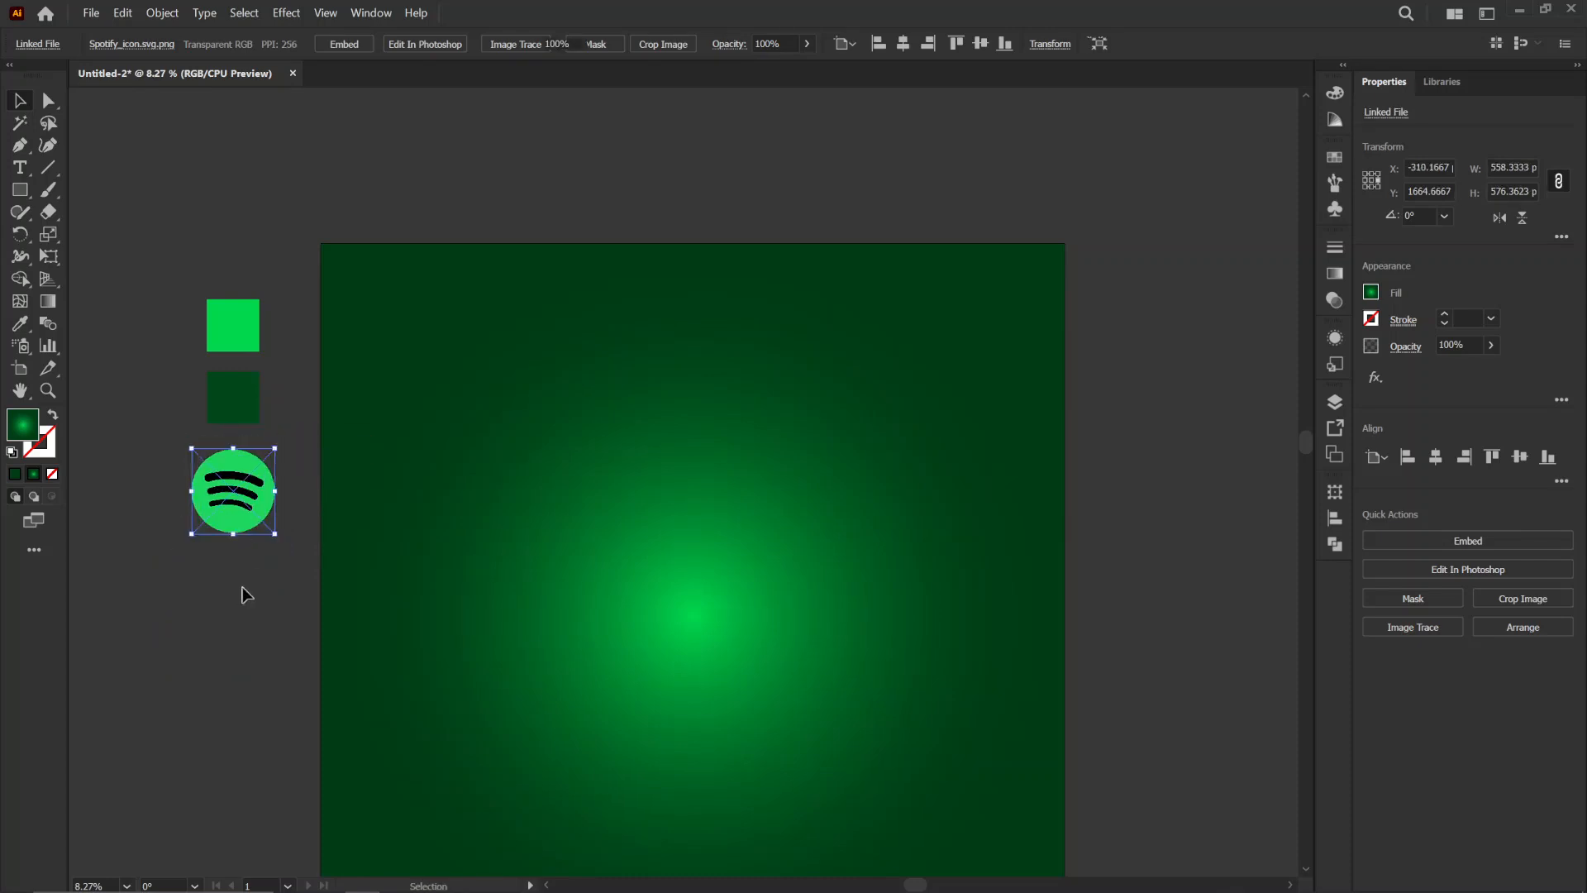
left_click(245, 593)
Step: Switch to the masterclass files folder and place the 12-1 dust texture image on the artboard in Illustrator
scroll(620, 495, "down", 3)
scroll(612, 473, "down", 1)
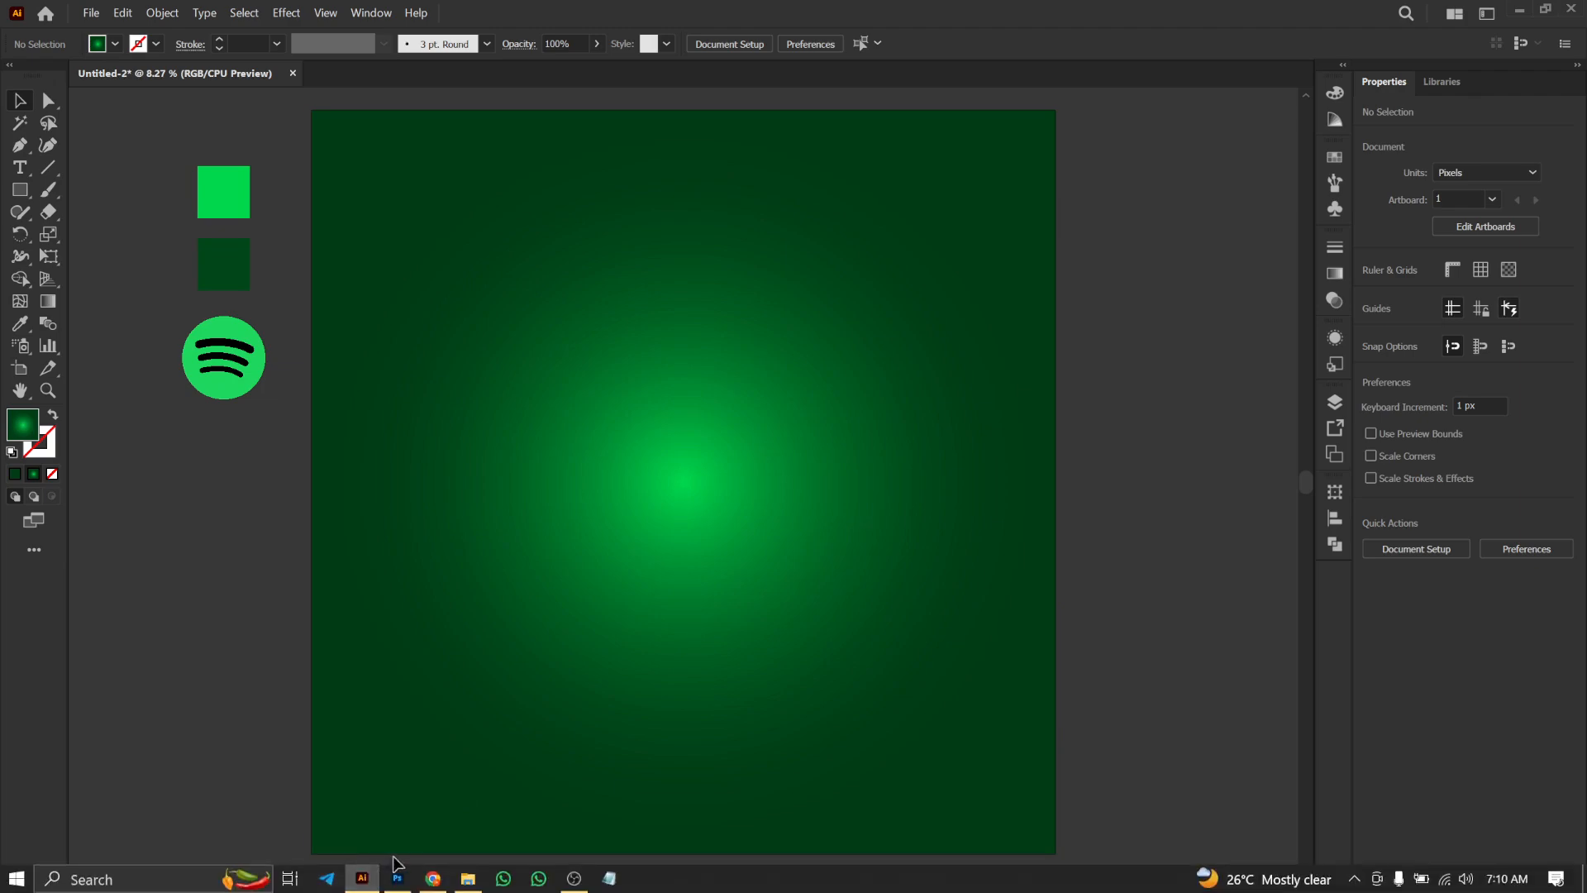
left_click(467, 882)
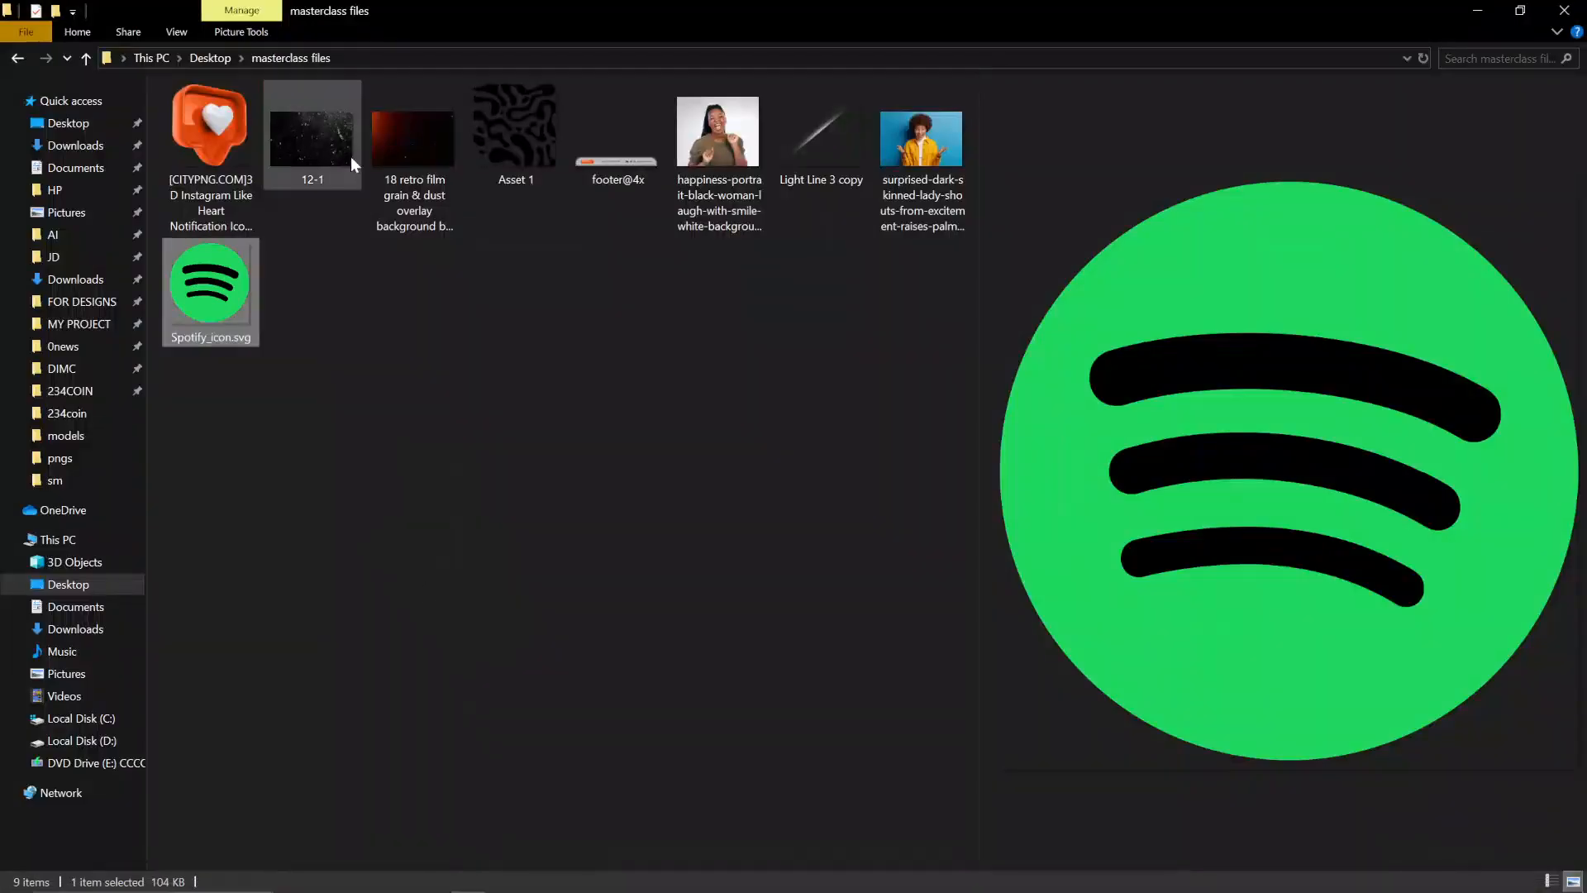
left_click(334, 139)
left_click_drag(310, 116, 689, 553)
left_click_drag(775, 493, 915, 535)
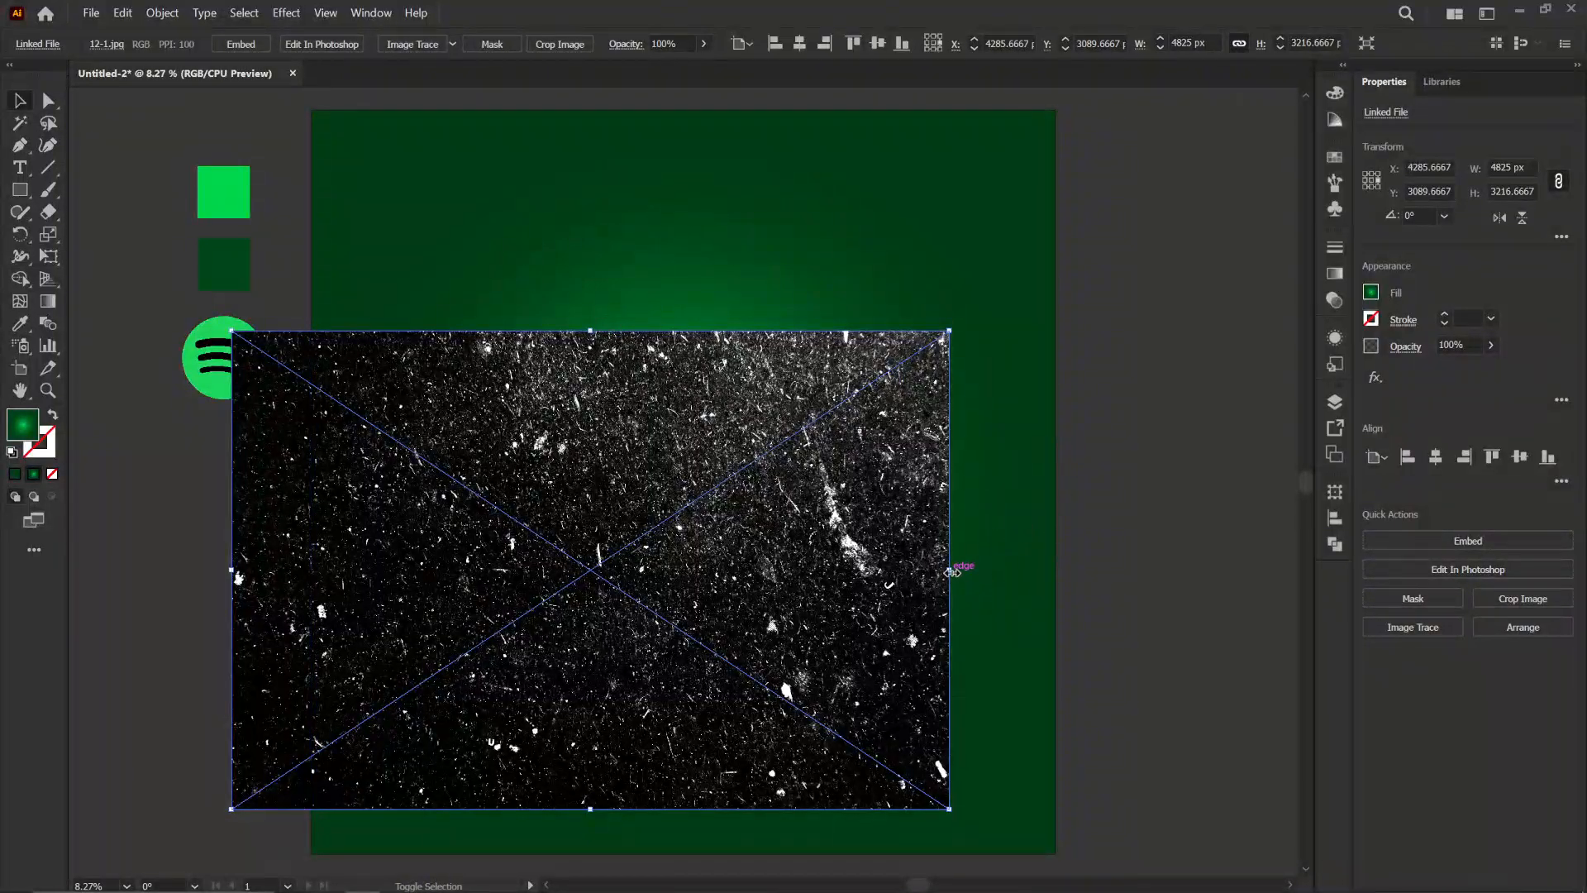
left_click_drag(951, 570, 1224, 505)
left_click_drag(741, 649, 901, 602)
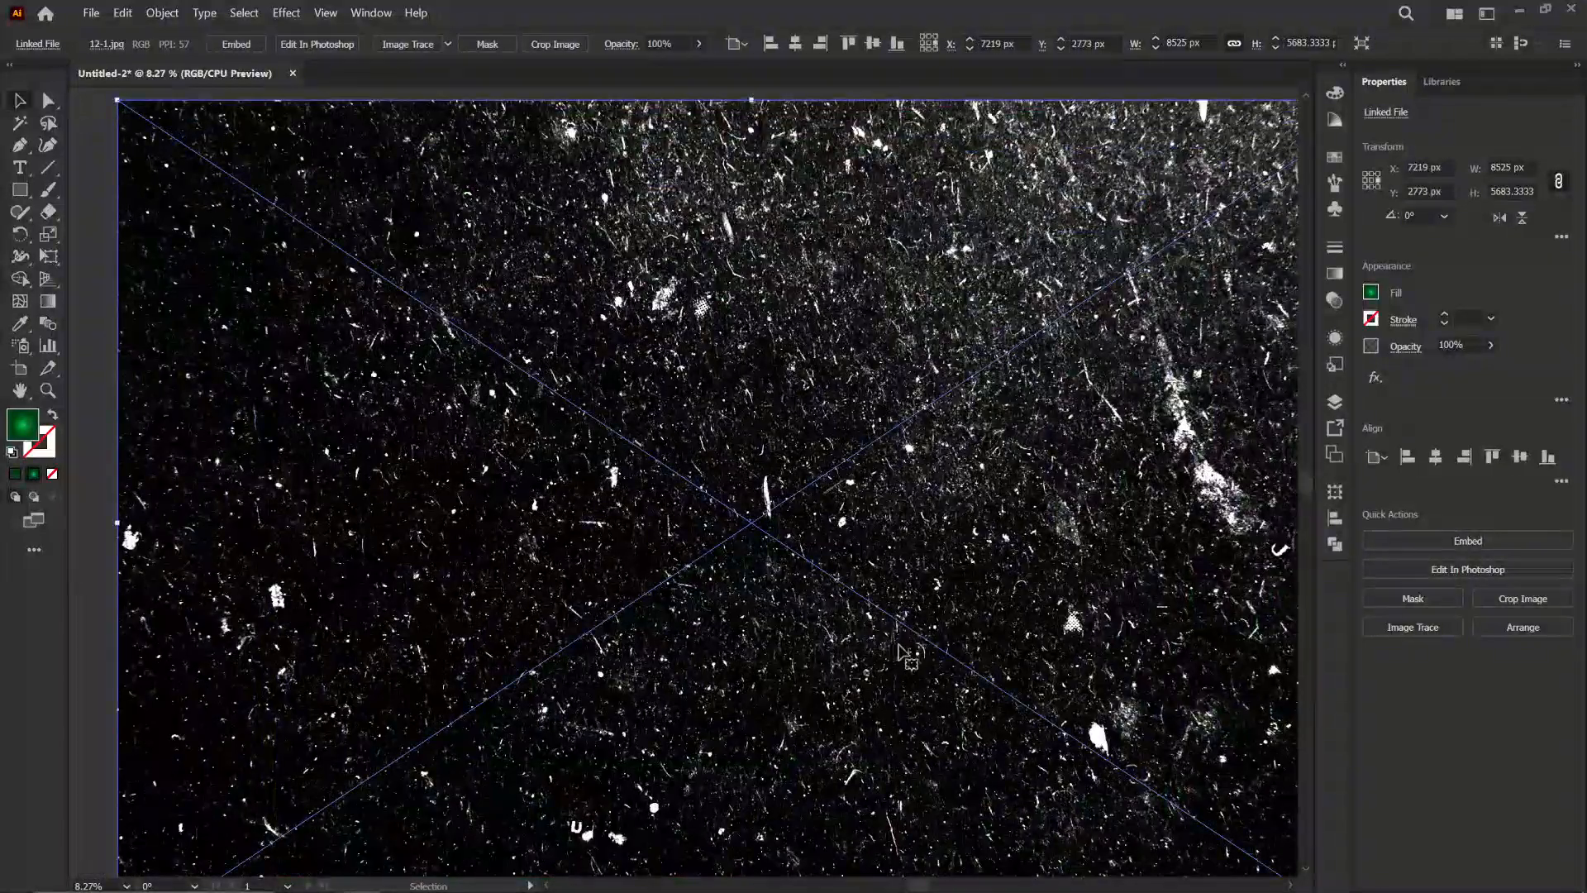
key("ctrl+z")
key("ctrl+z")
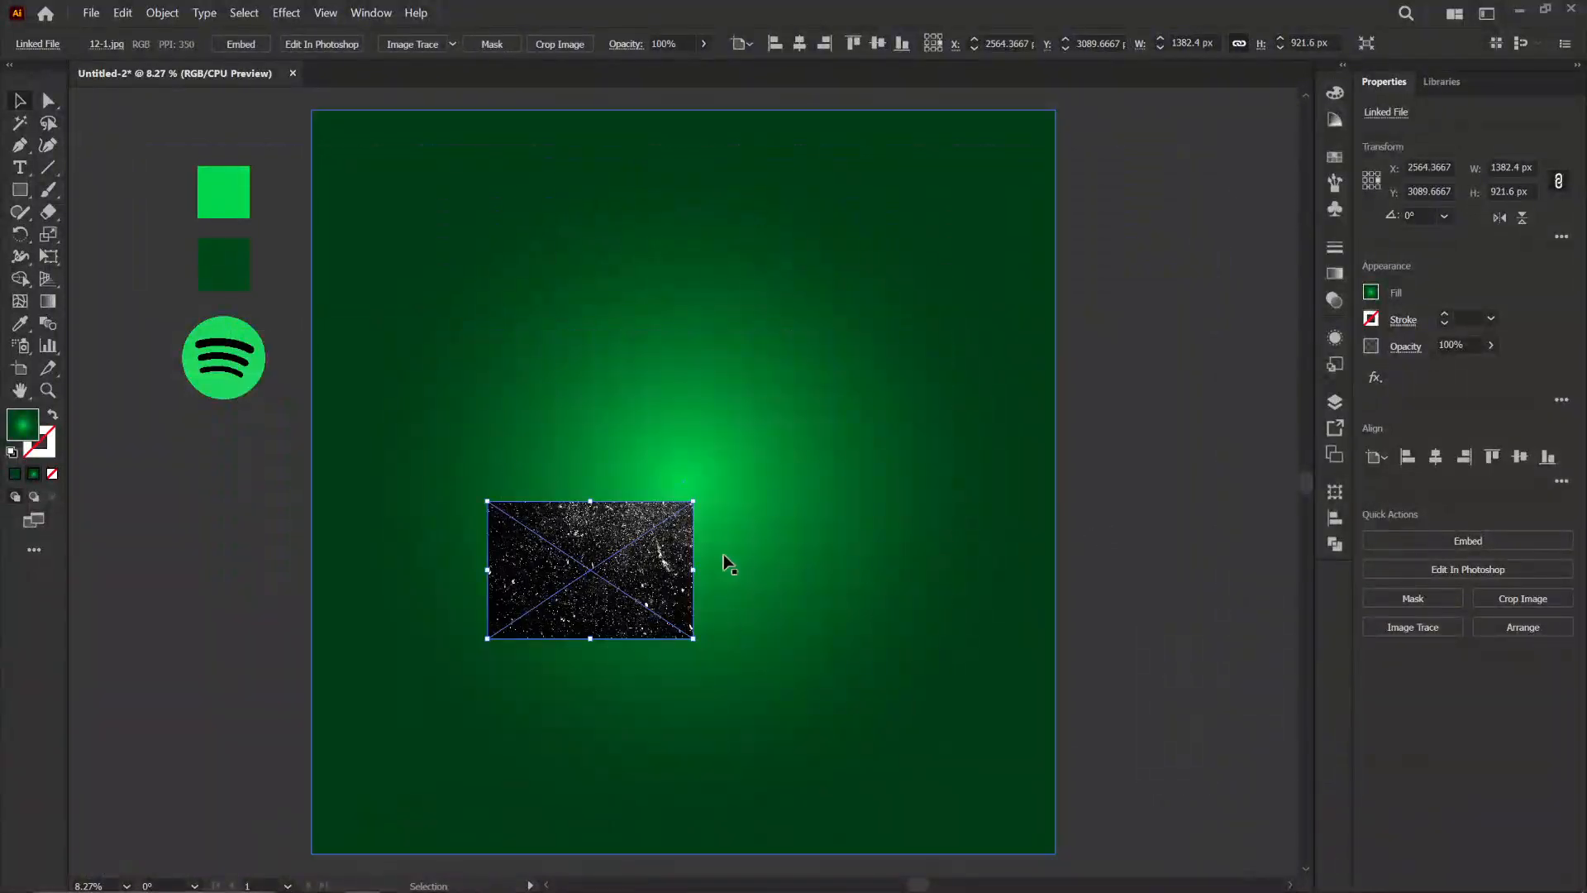
Step: Scale the texture image proportionally to a height of 5000 px and align it to the artboard's top edge
left_click(1511, 192)
type("2")
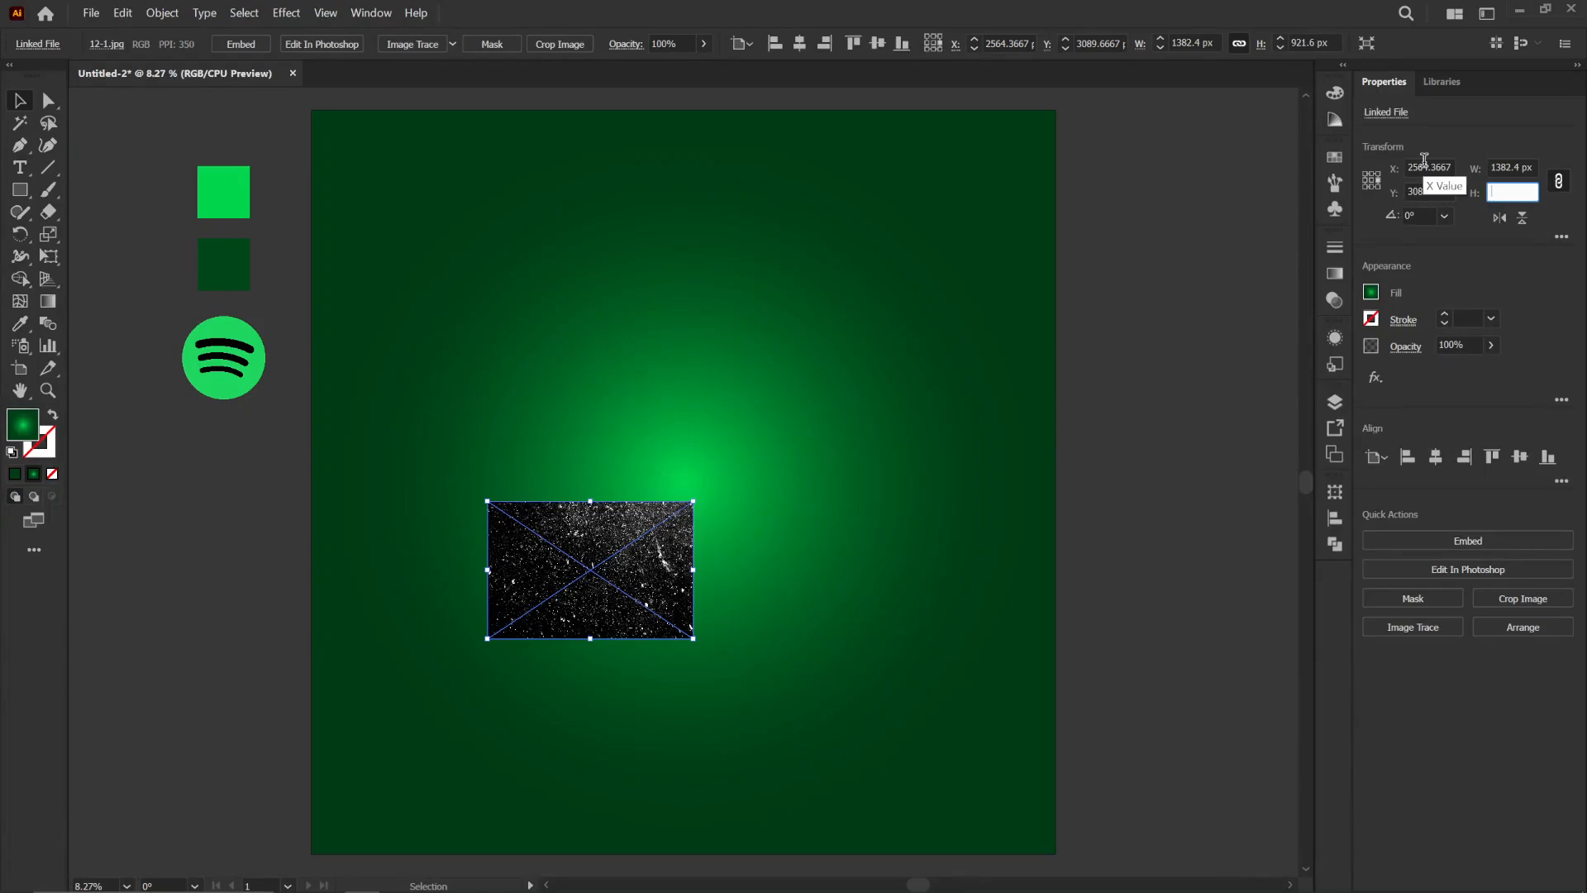
key("Return")
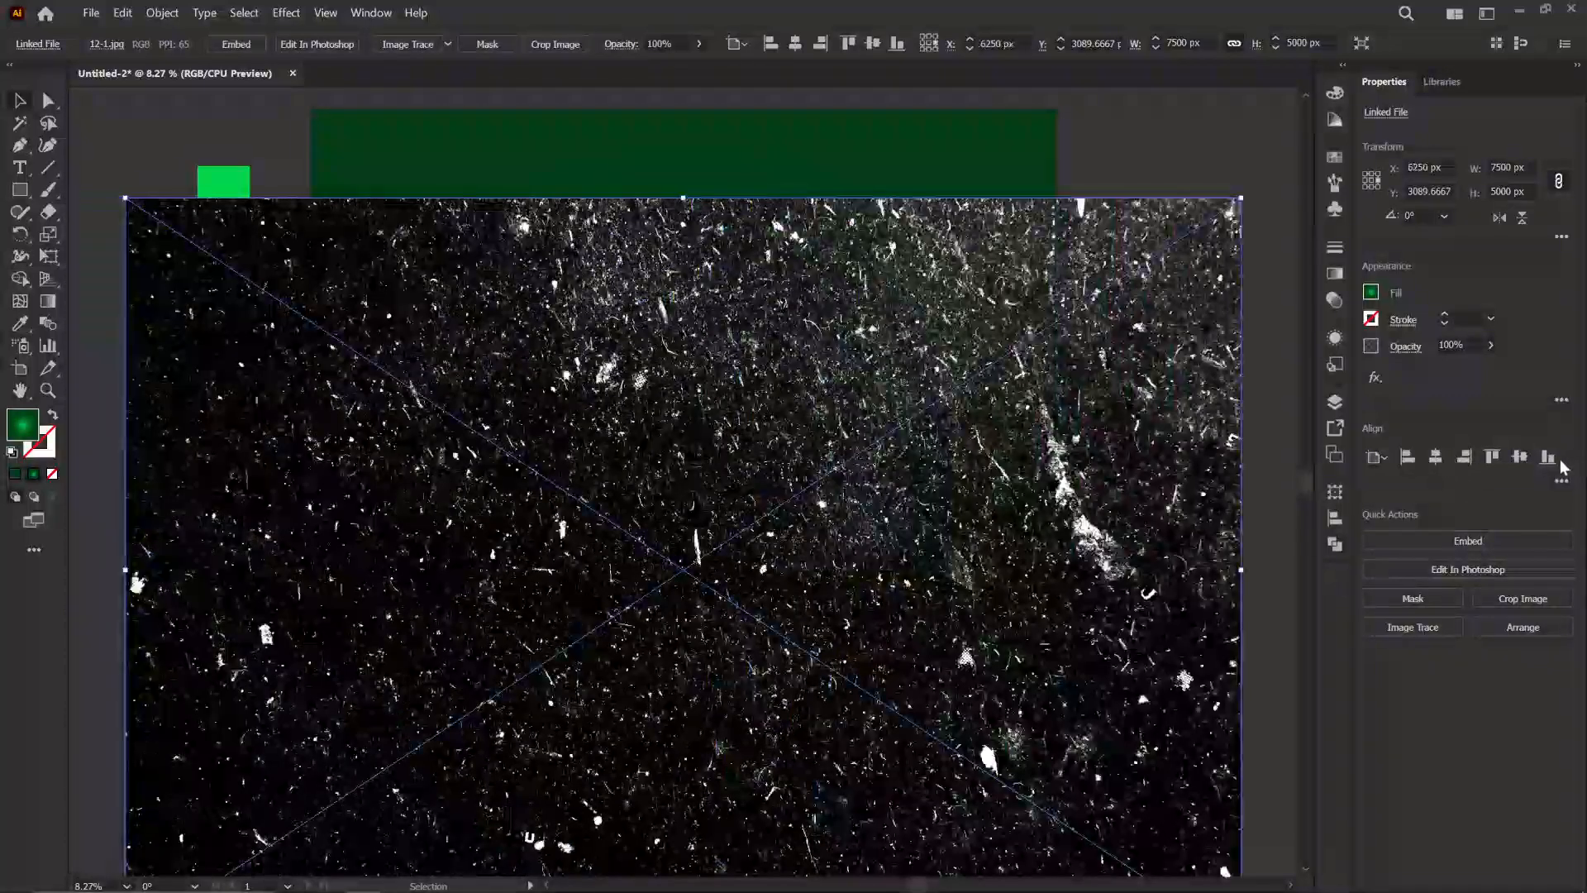
left_click(1493, 458)
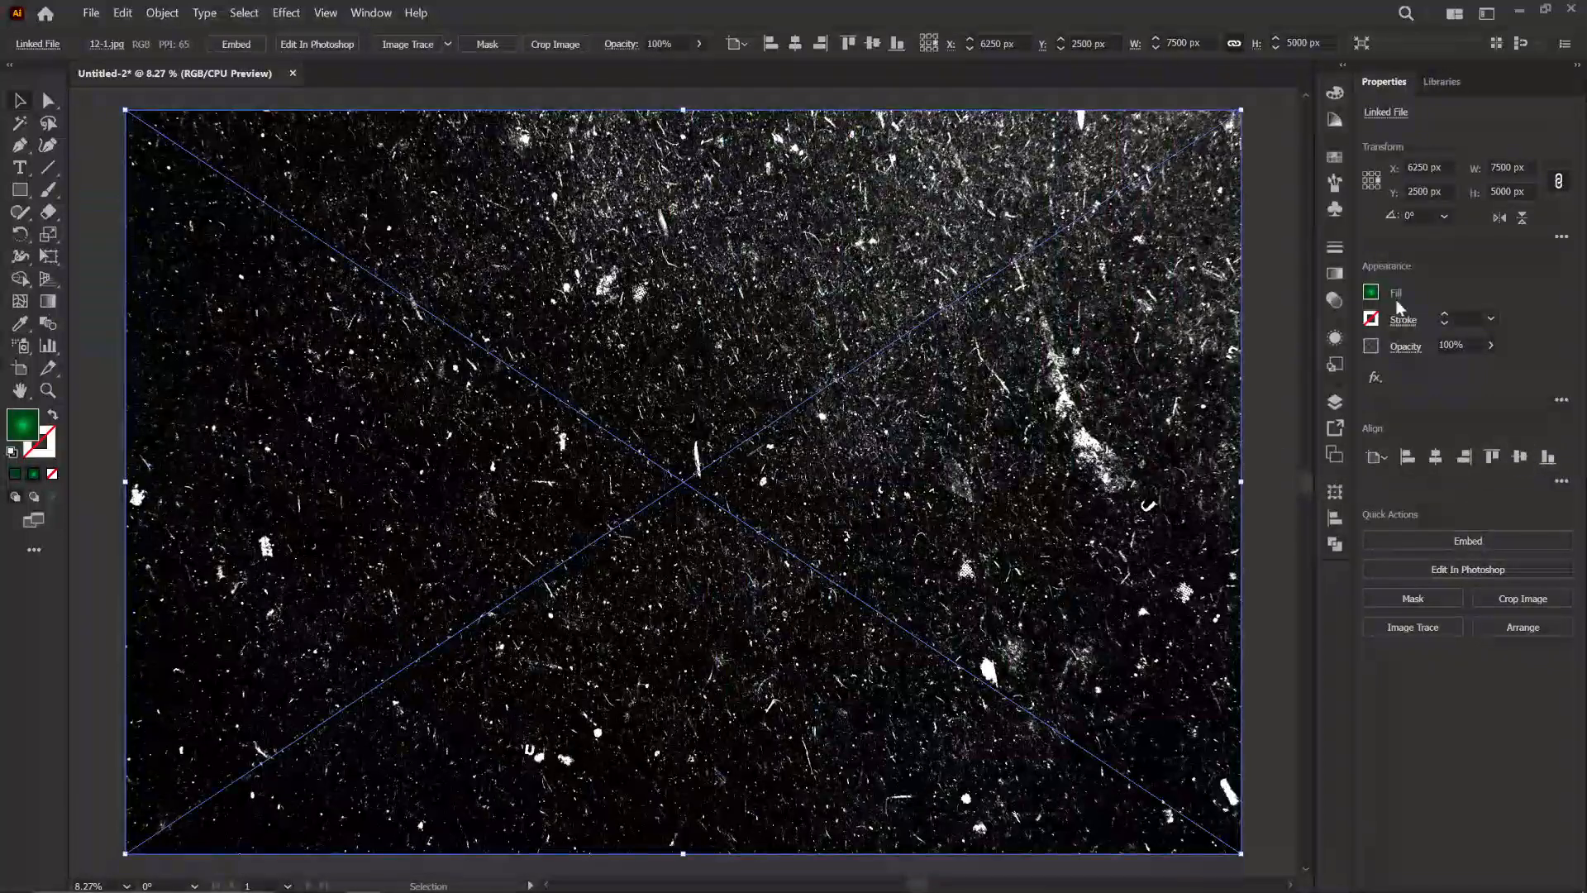
Step: Set the texture image's blend mode to Screen and its opacity to 17%
left_click(1397, 353)
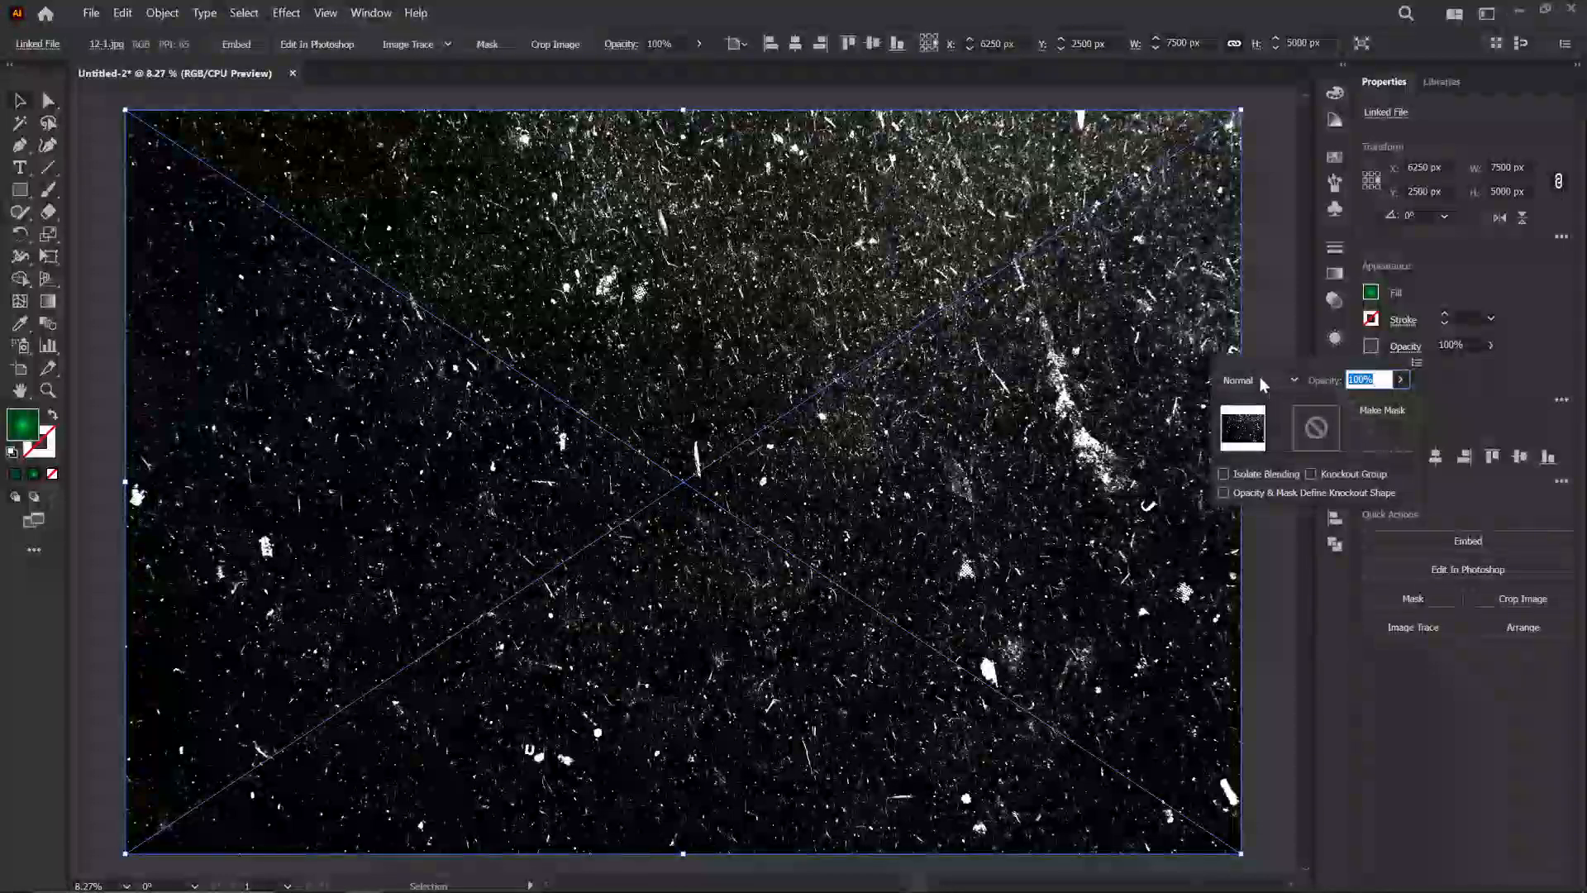
left_click(1258, 378)
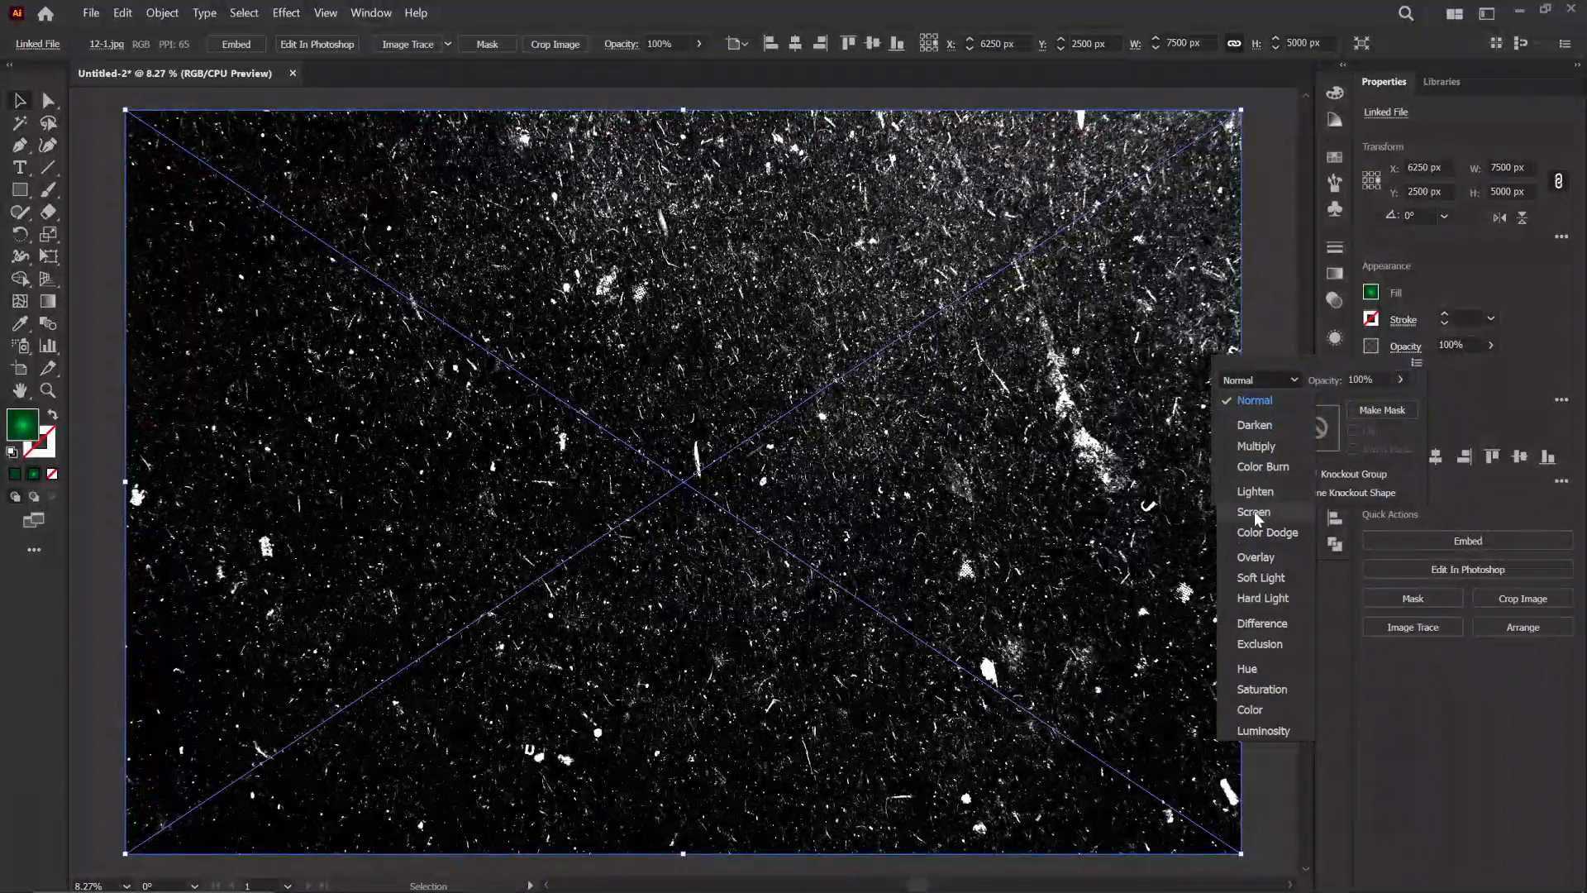
left_click(1254, 512)
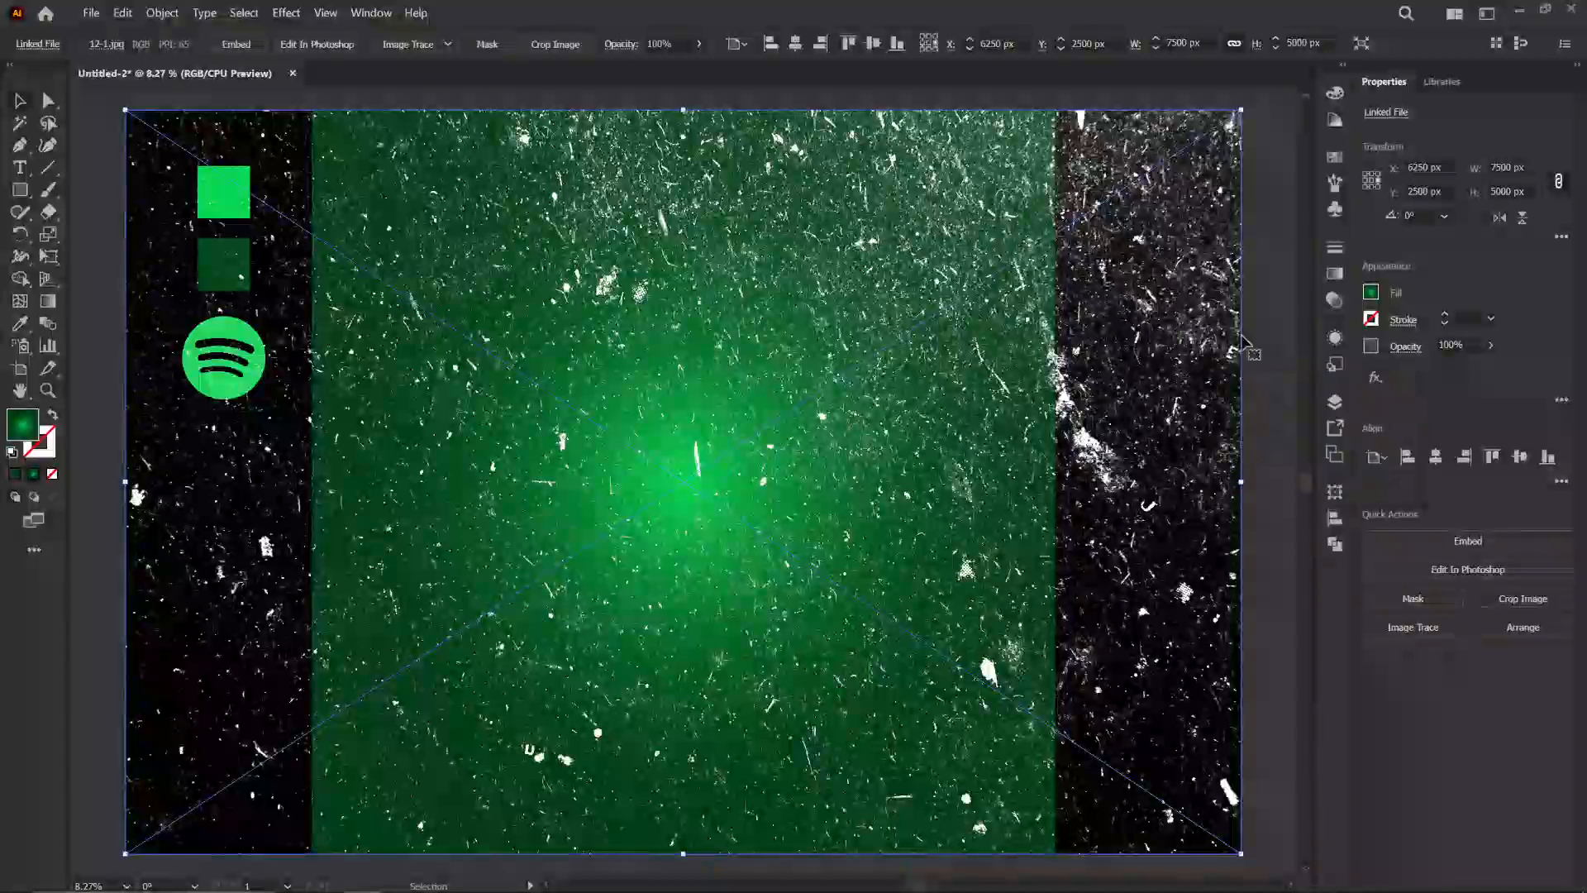
left_click(1490, 347)
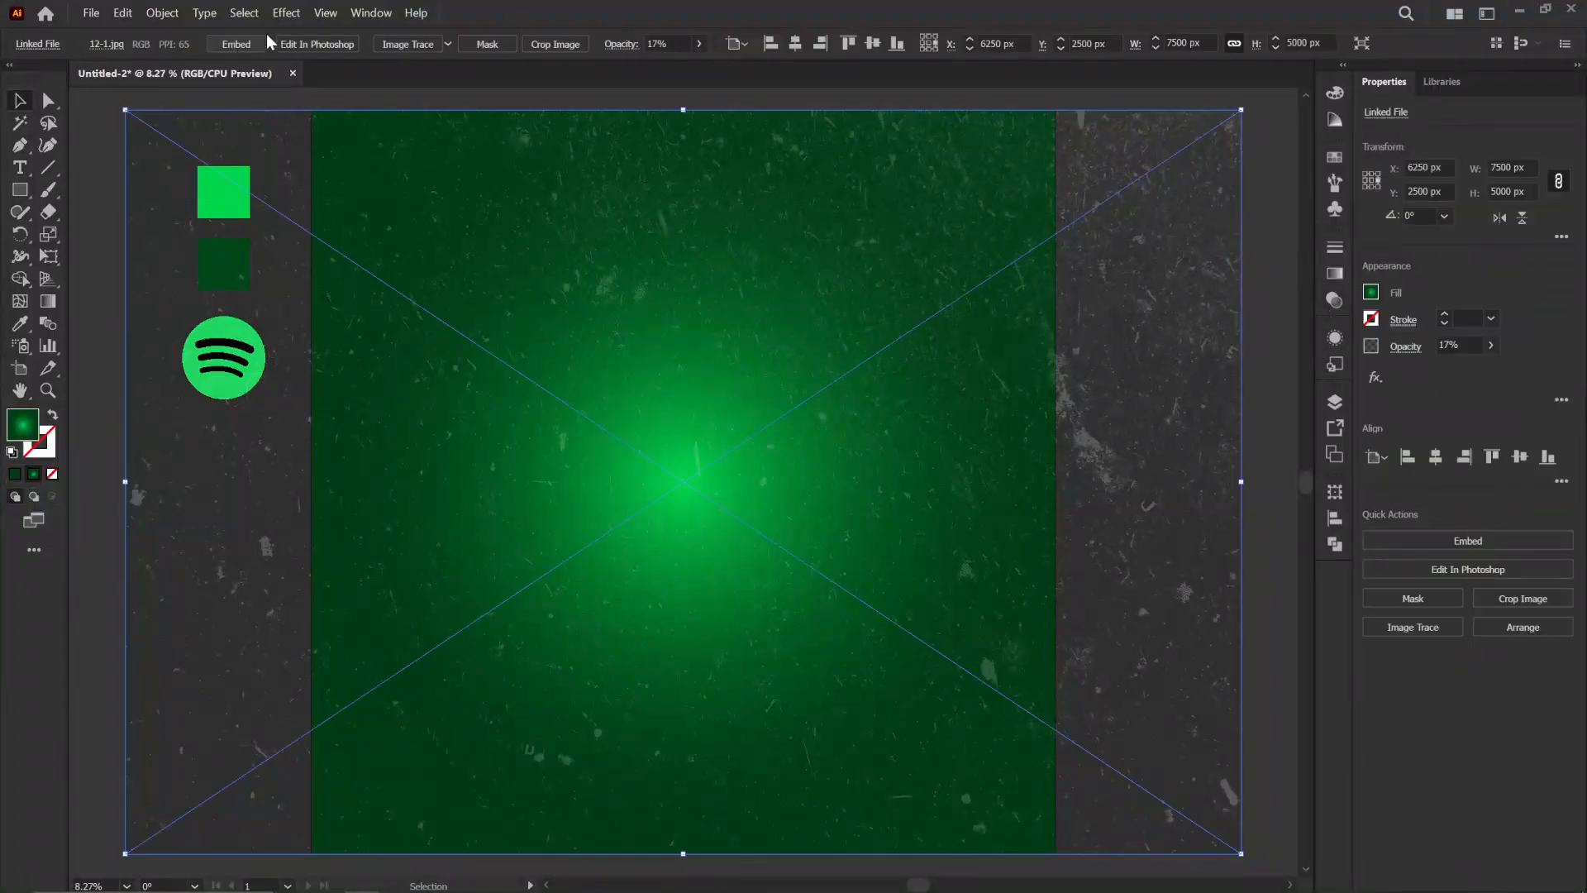
Step: Lock the texture image and select the green gradient rectangle beneath it
left_click(125, 14)
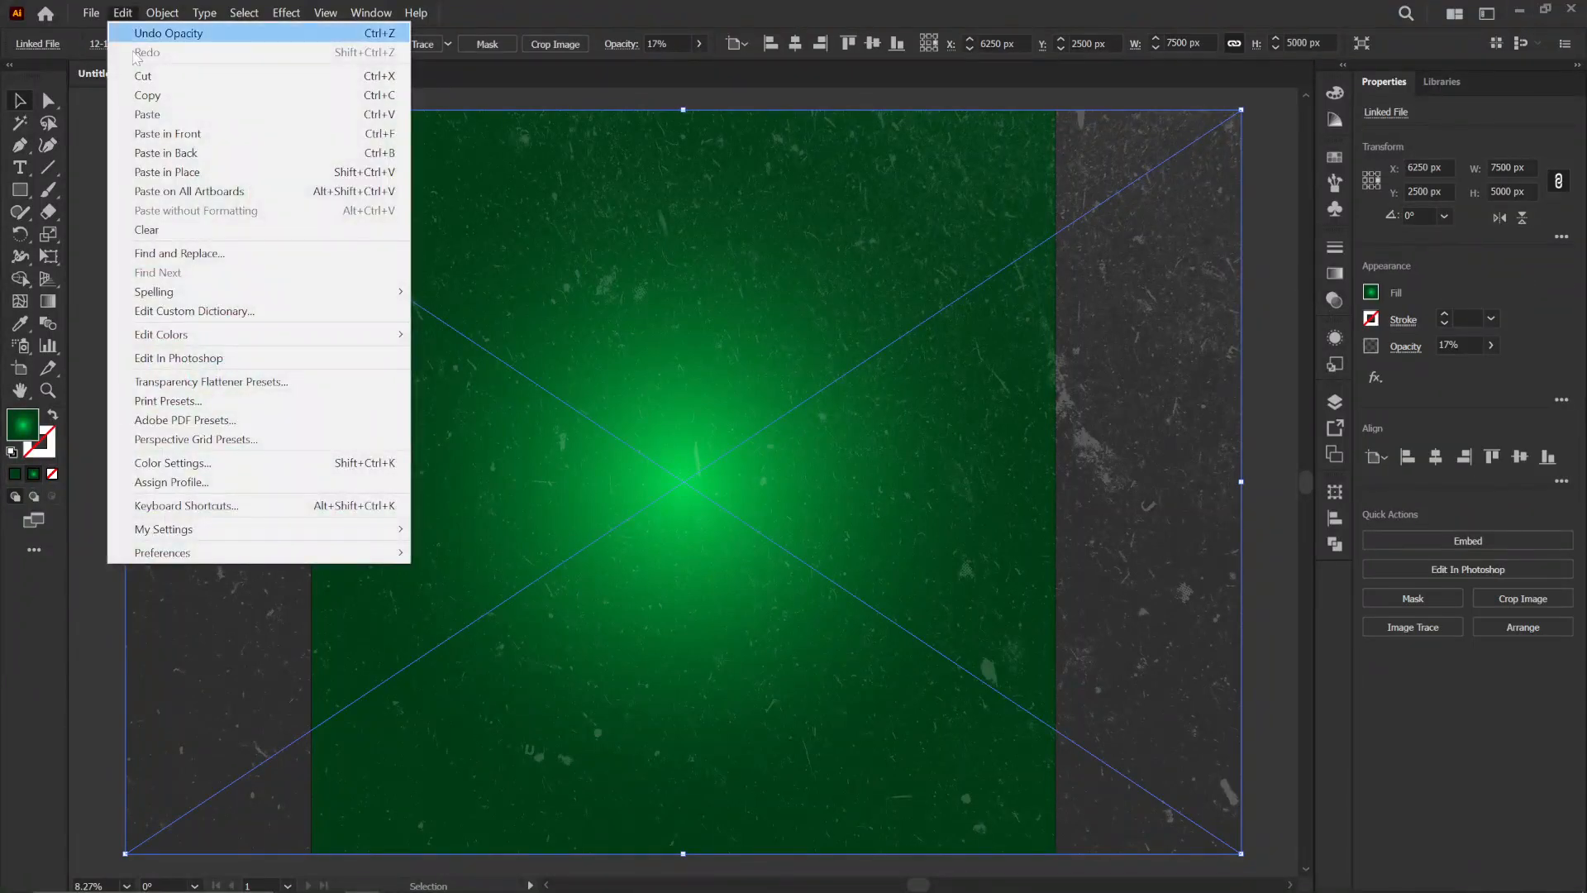
mouse_move(157, 13)
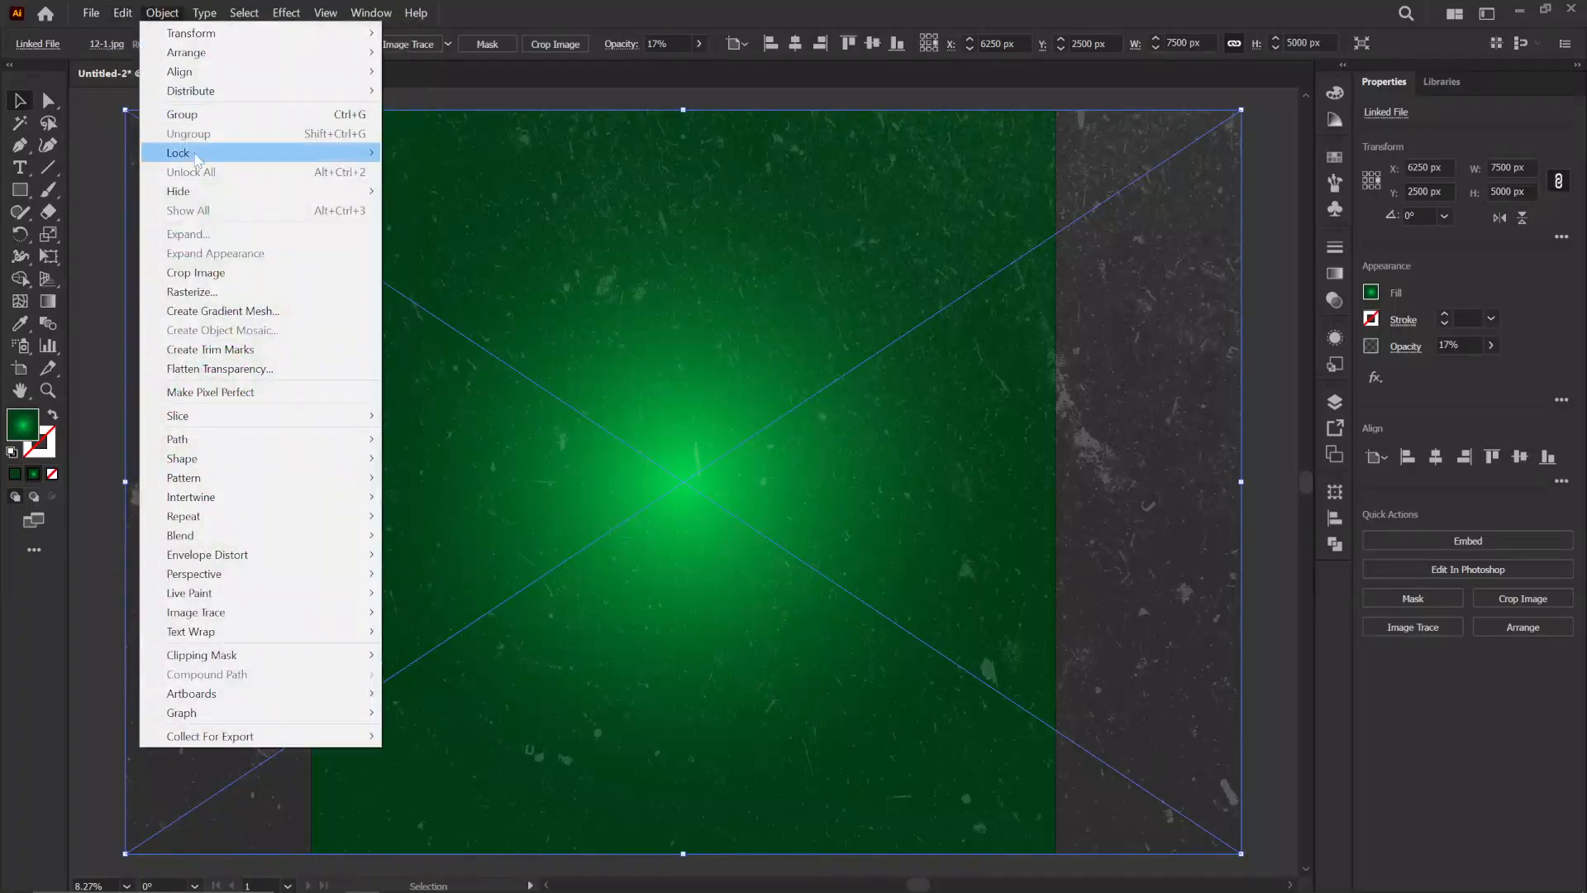
mouse_move(198, 153)
left_click(462, 154)
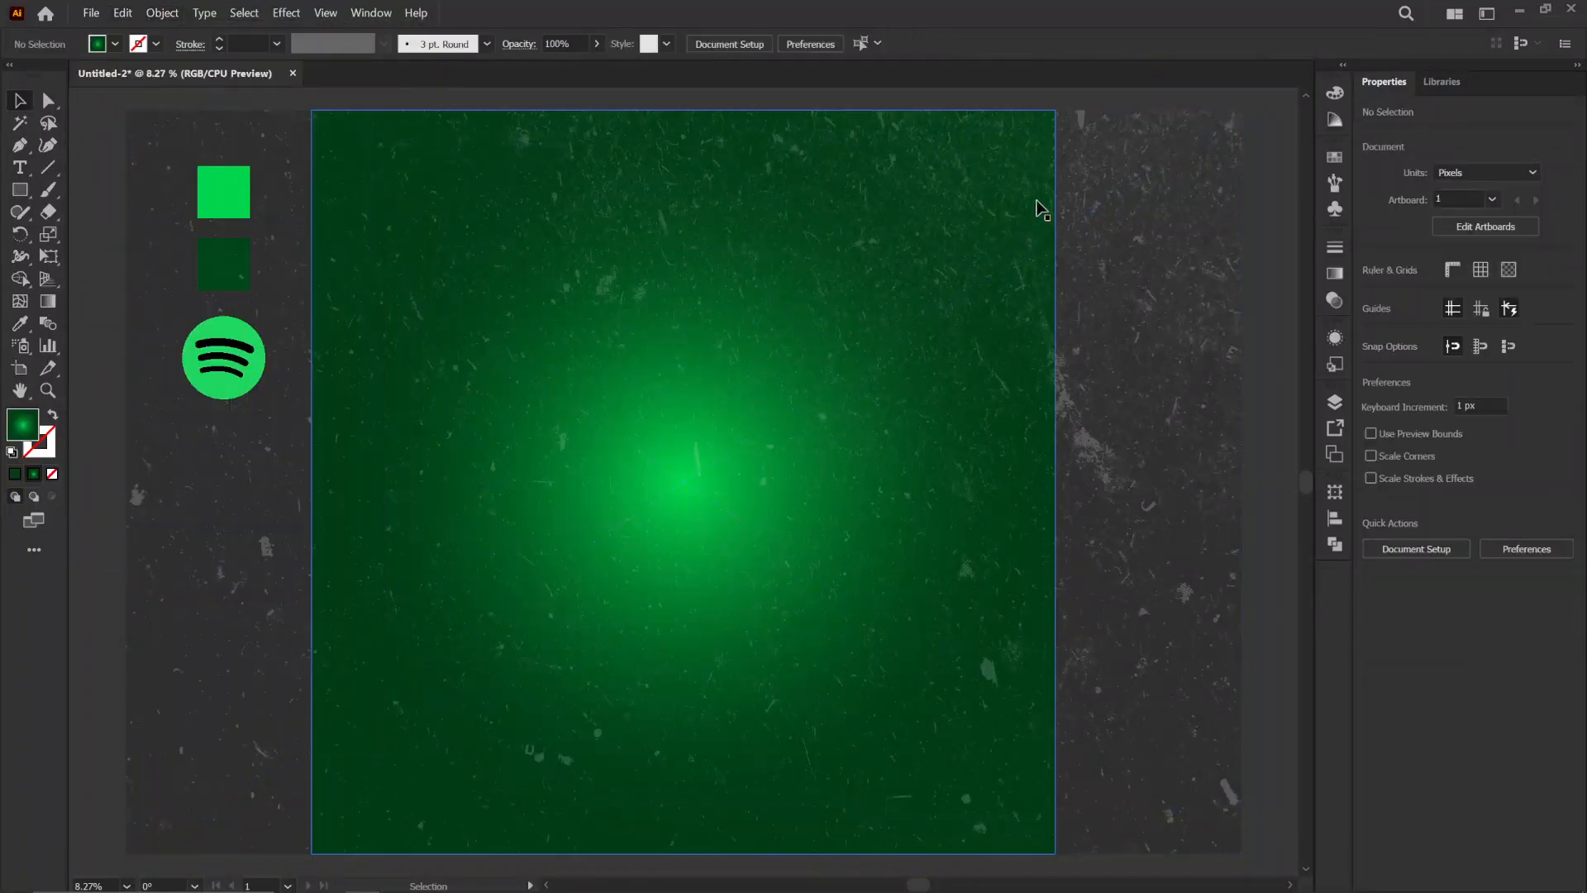
left_click(818, 189)
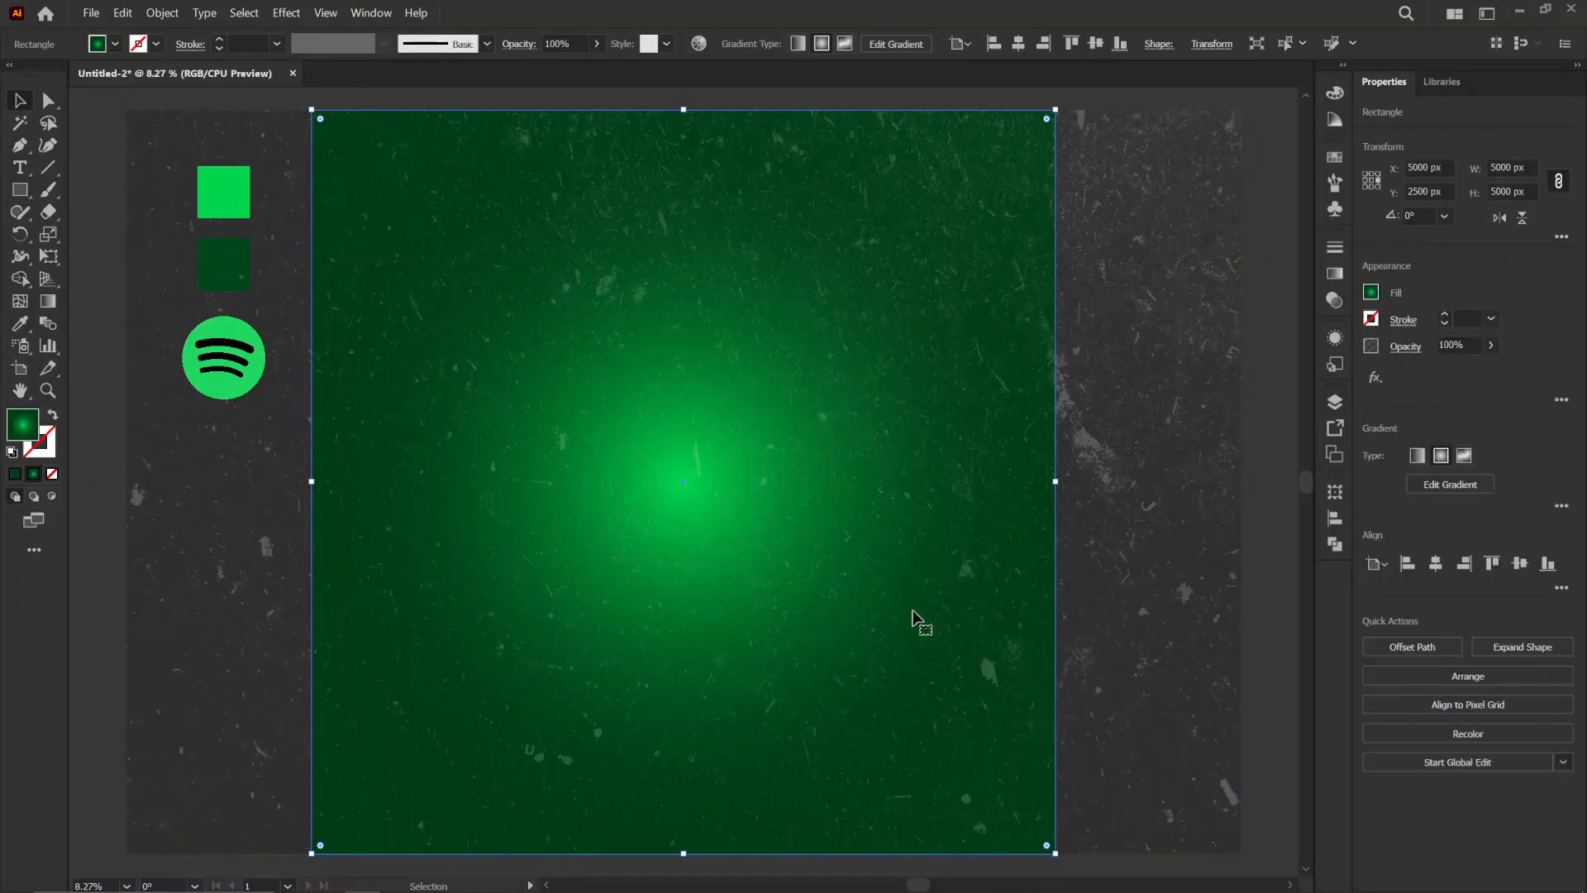